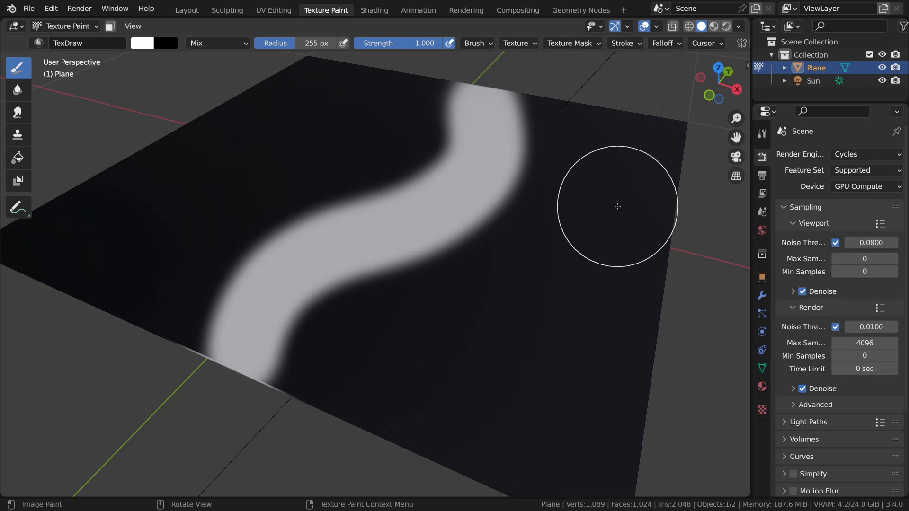
click(725, 26)
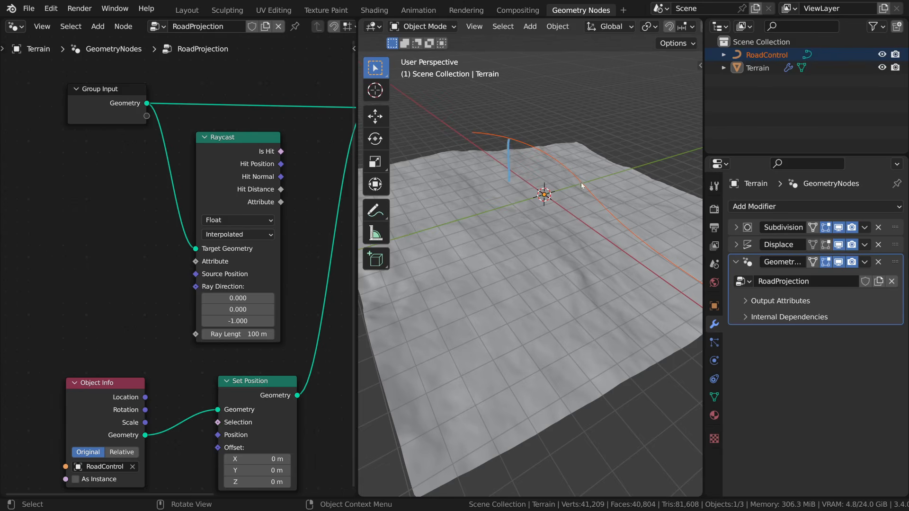
drag(581, 184, 578, 237)
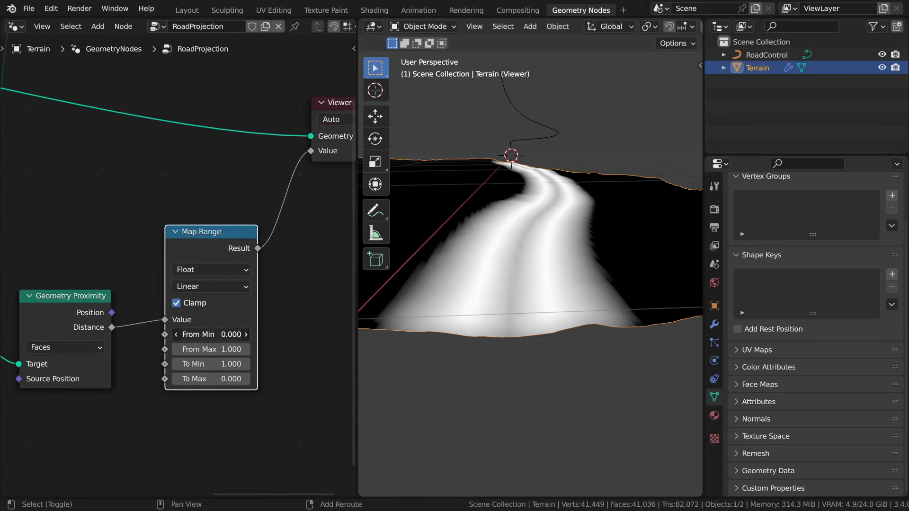
drag(222, 334, 237, 349)
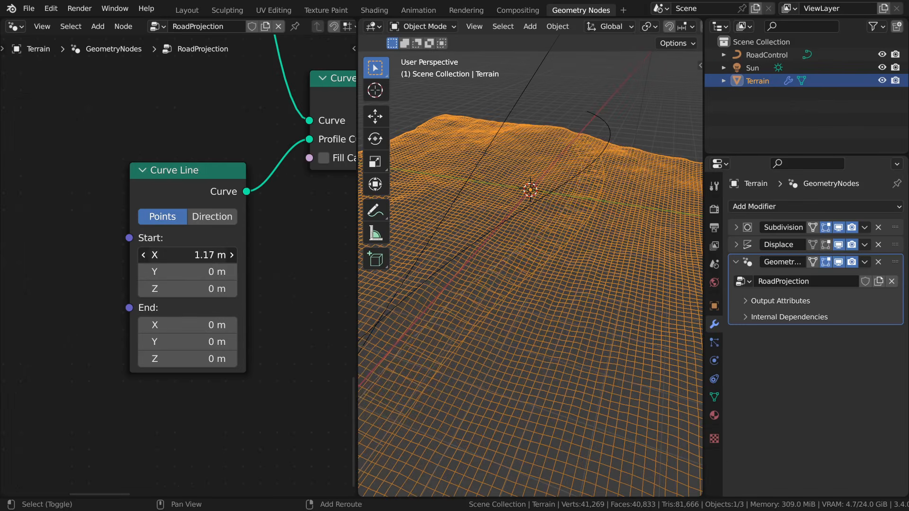
Set the Curve Line node's start X to 0.8 m and its end X to -0.8 m
mouse_move(208, 255)
mouse_down()
mouse_move(164, 255)
mouse_move(197, 255)
mouse_up()
click(187, 255)
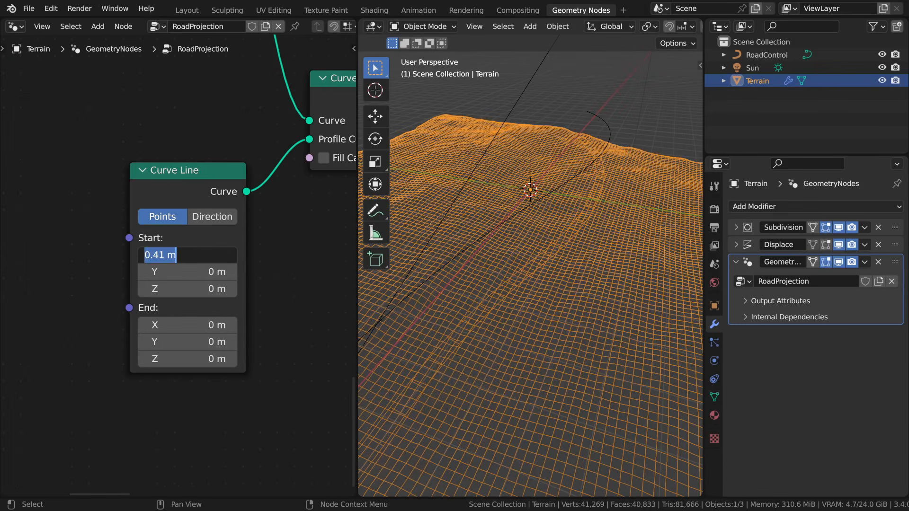
text(0.8)
key(Return)
click(188, 325)
text(-0.8)
key(Return)
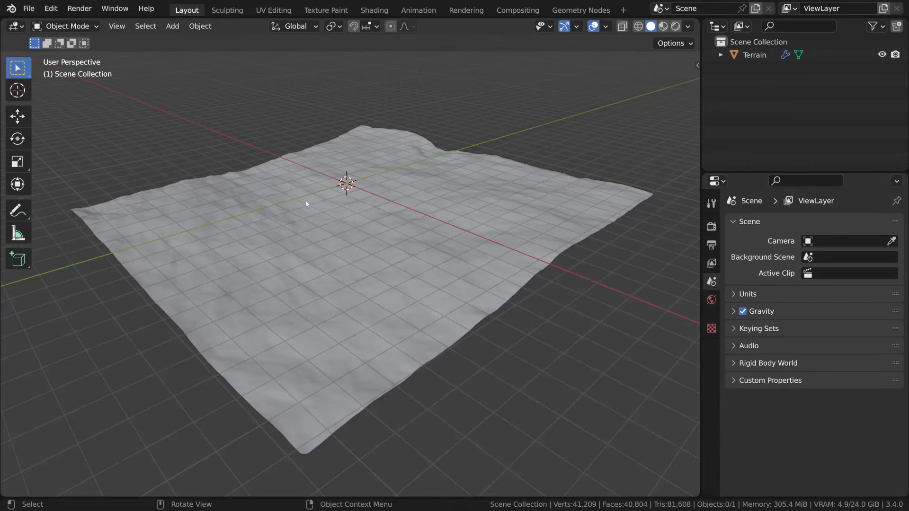
Add a Bezier curve at the world origin in the terrain scene
middle_drag(324, 275, 473, 276)
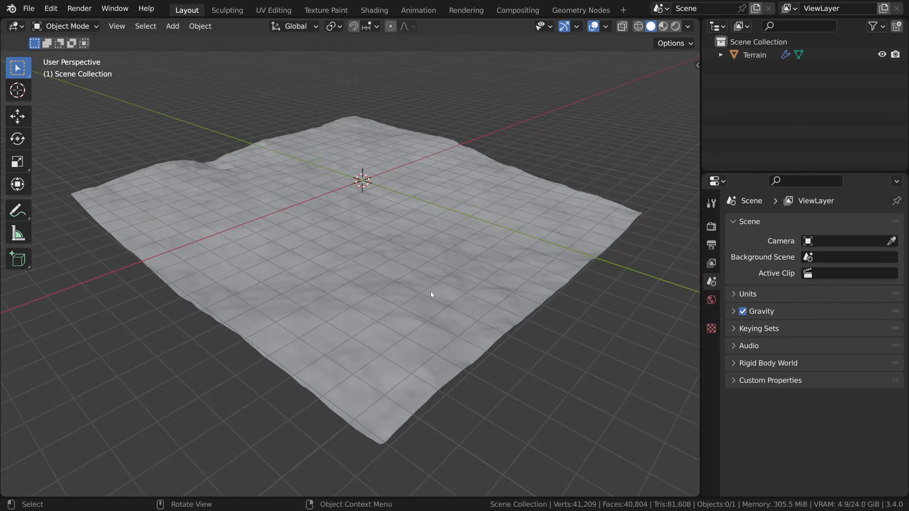
middle_drag(420, 289, 454, 247)
middle_drag(382, 185, 427, 339)
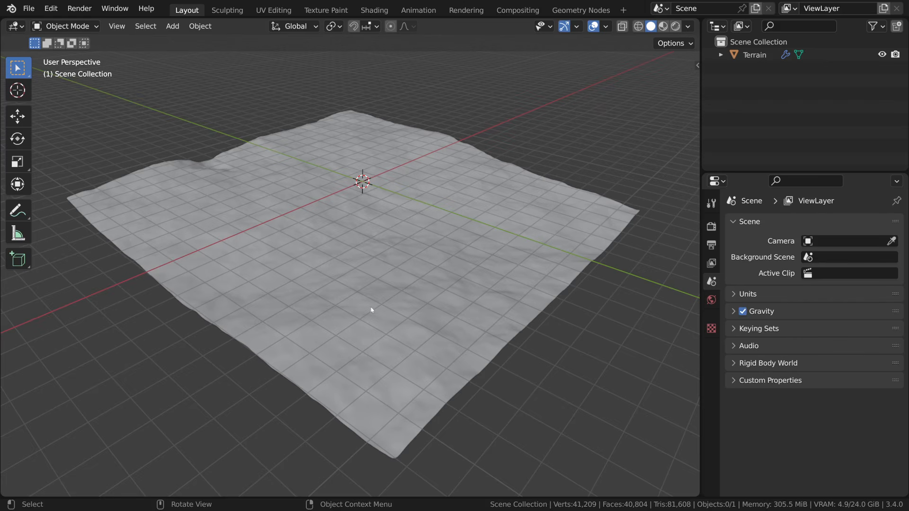
middle_drag(340, 207, 389, 265)
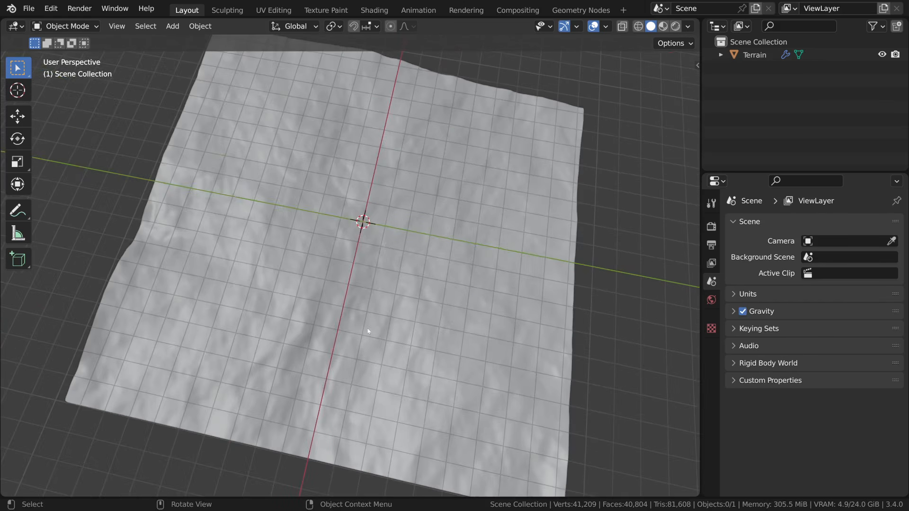
key(shift+a)
mouse_move(353, 195)
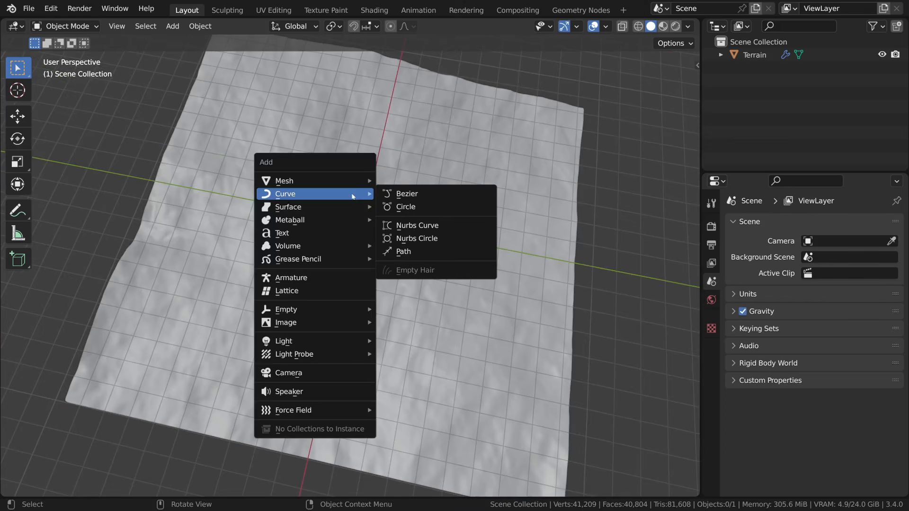
click(437, 194)
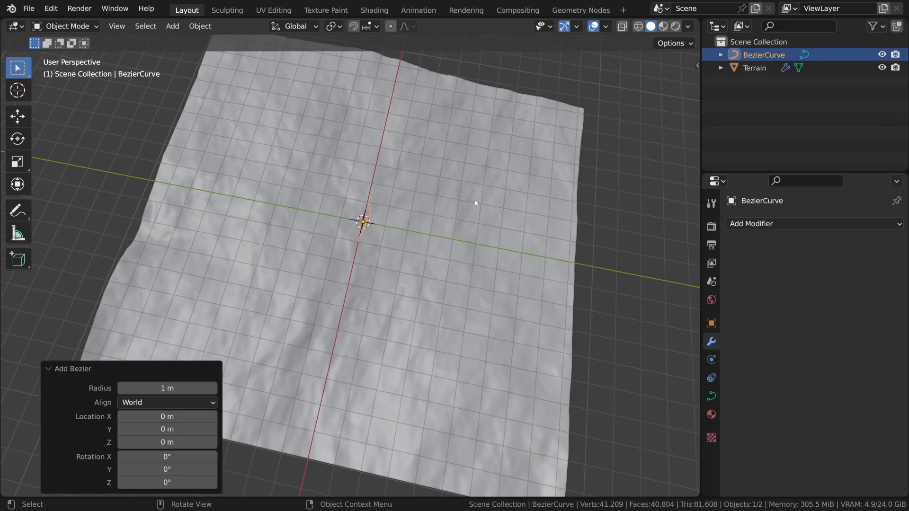
In top view, scale all of the curve's points by about 9.57 in Edit Mode so it spans the terrain's width
key(KP_7)
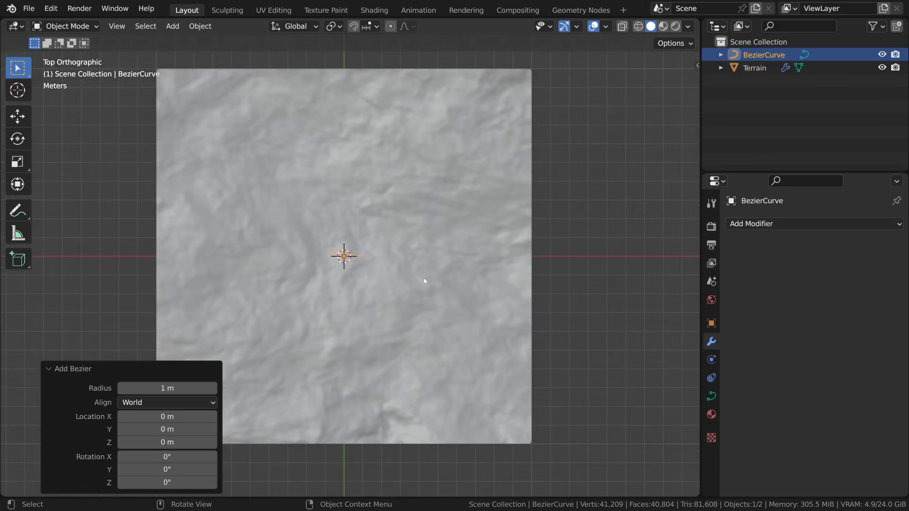
key(Tab)
key(s)
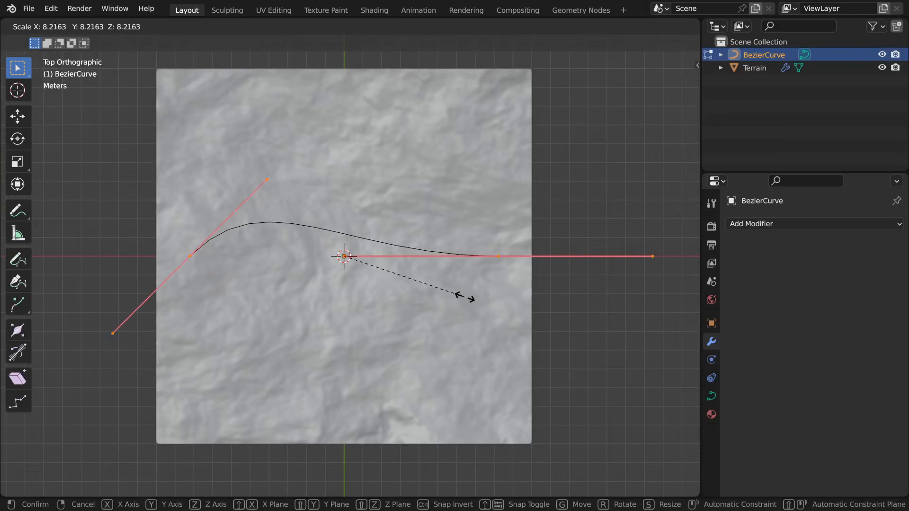
click(482, 308)
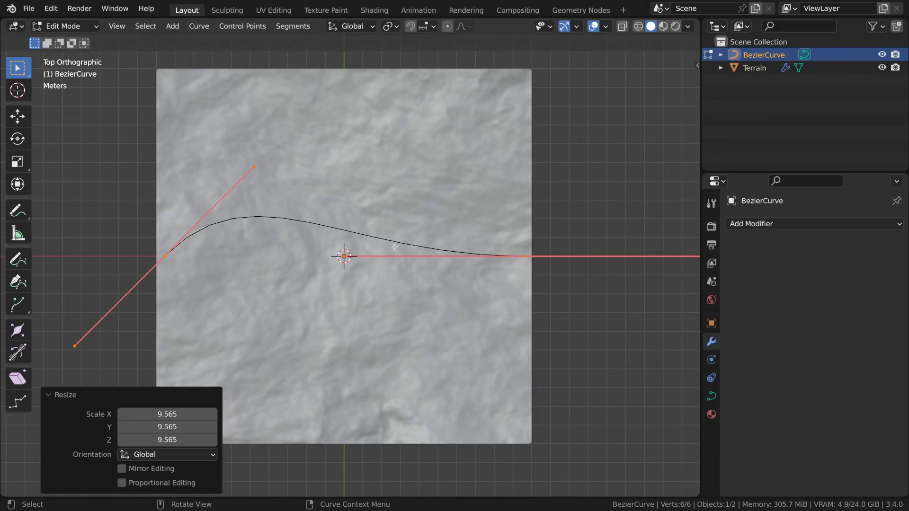
Subdivide the curve with one cut and move its new middle control point to reshape the road path
right_click(350, 232)
click(270, 164)
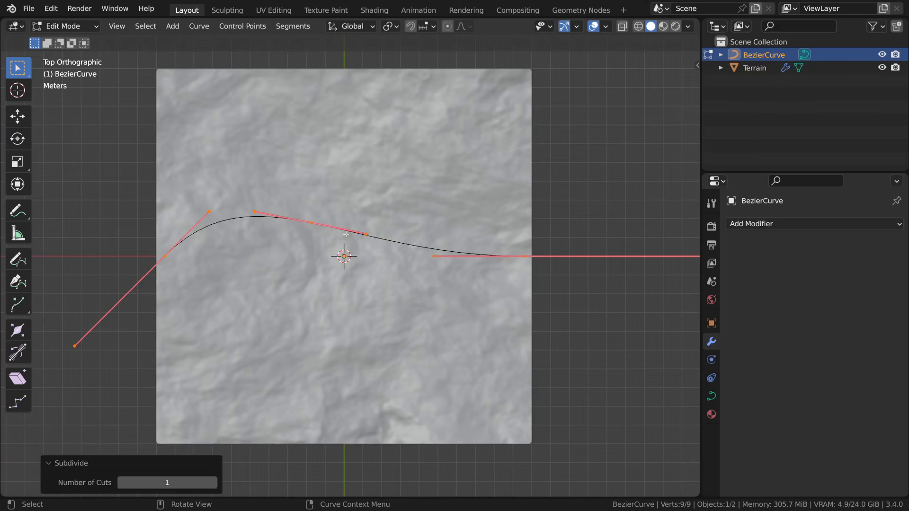
key(g)
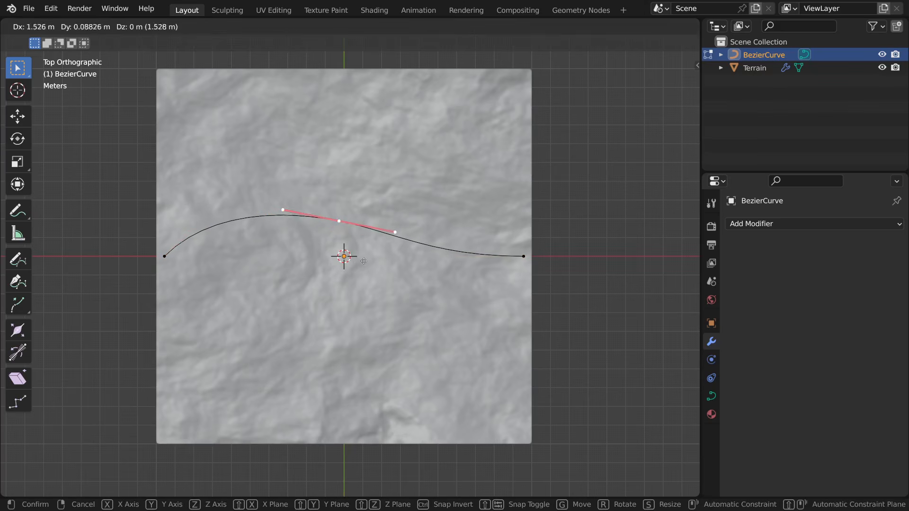
click(369, 269)
Raise all of the curve's points along the global Z axis above the terrain and return to Object Mode
middle_drag(338, 355, 432, 217)
key(Tab)
key(Tab)
key(a)
key(g)
key(z)
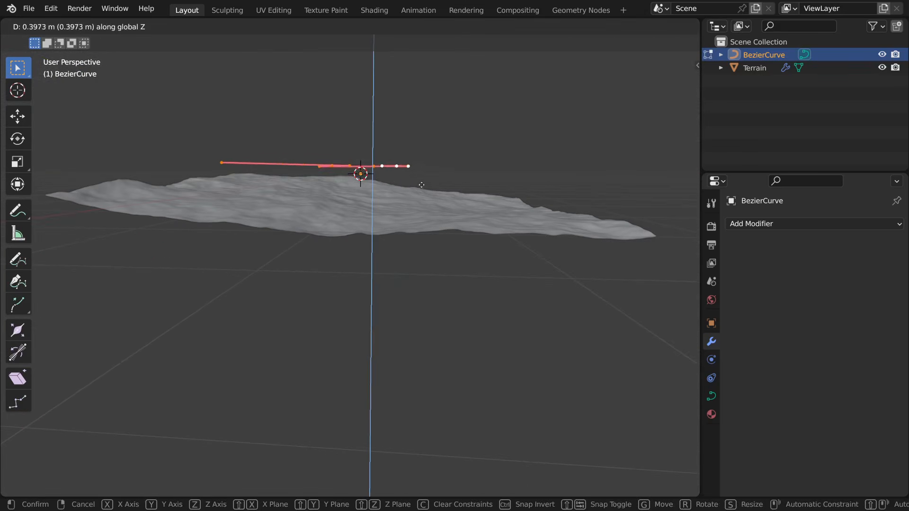
click(422, 178)
middle_drag(422, 179, 473, 222)
key(g)
key(z)
click(402, 238)
key(Tab)
Rename the Bezier curve object as RoadControl
double_click(764, 55)
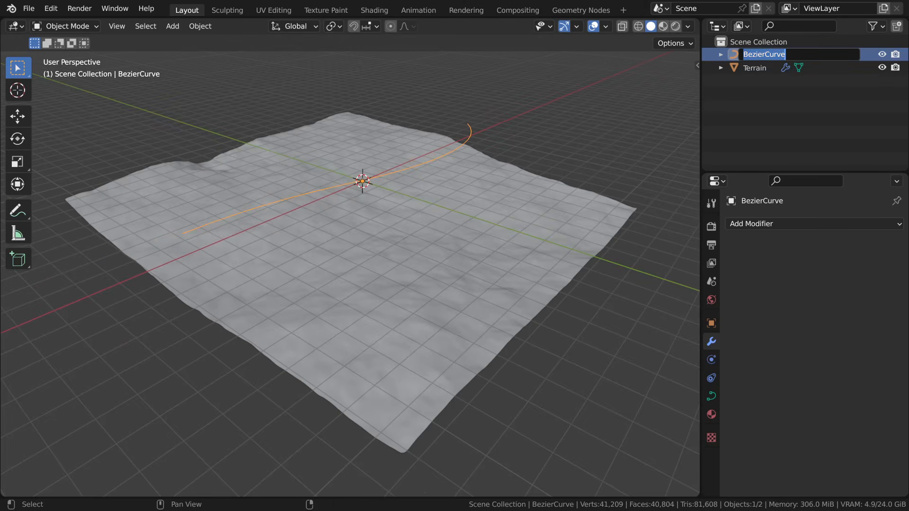
text(RoadCond)
text(rol)
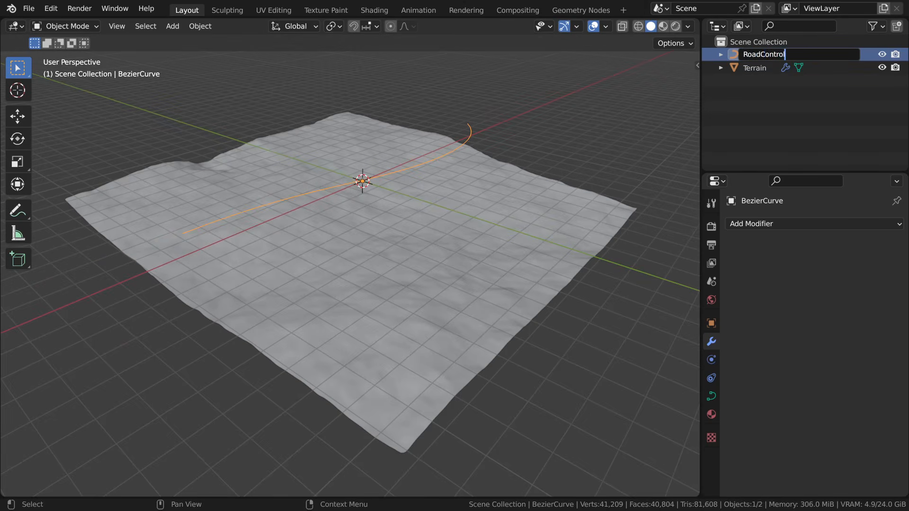
key(Return)
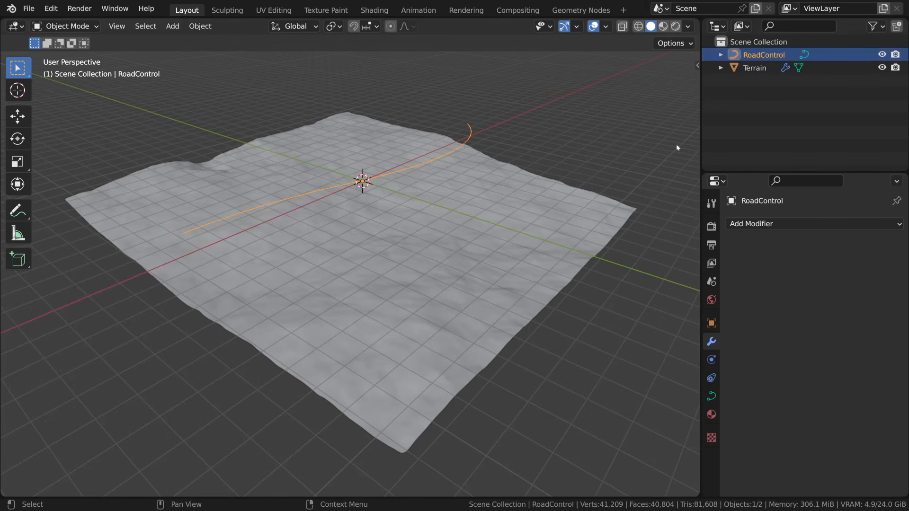
Create a new geometry node tree on the Terrain object and name it RoadProjection
click(473, 226)
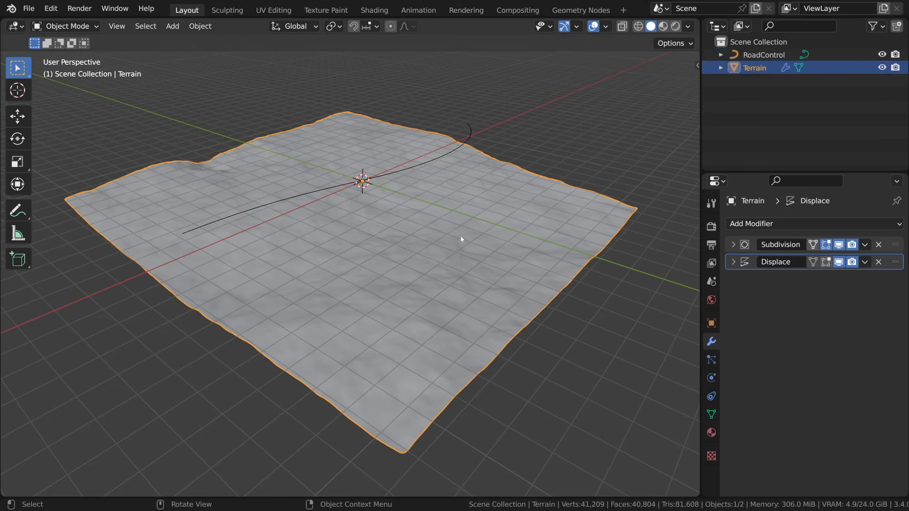
click(573, 11)
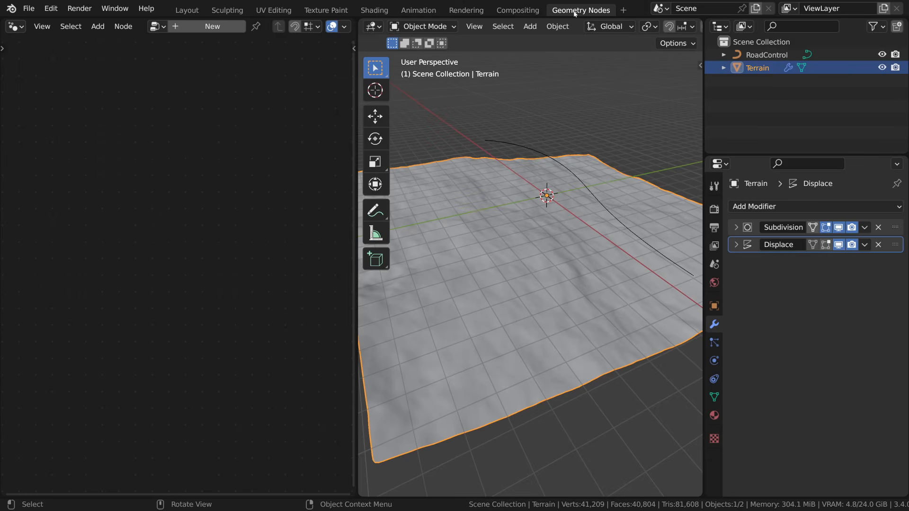
click(210, 26)
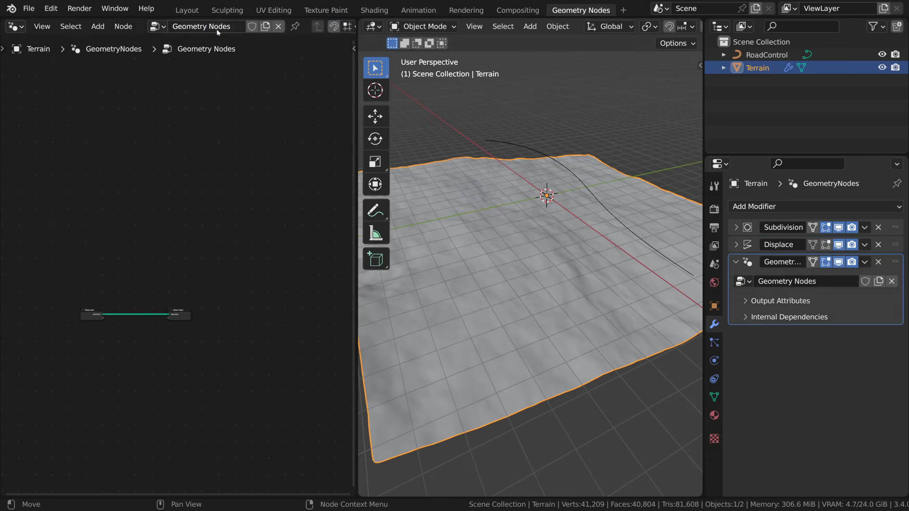
middle_drag(213, 220, 250, 181)
scroll(253, 152, up, 12)
scroll(250, 183, up, 1)
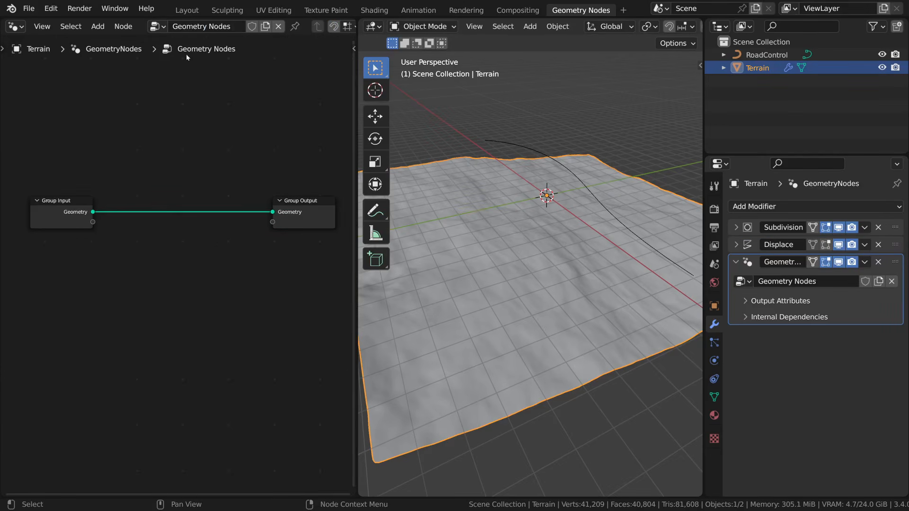
double_click(223, 26)
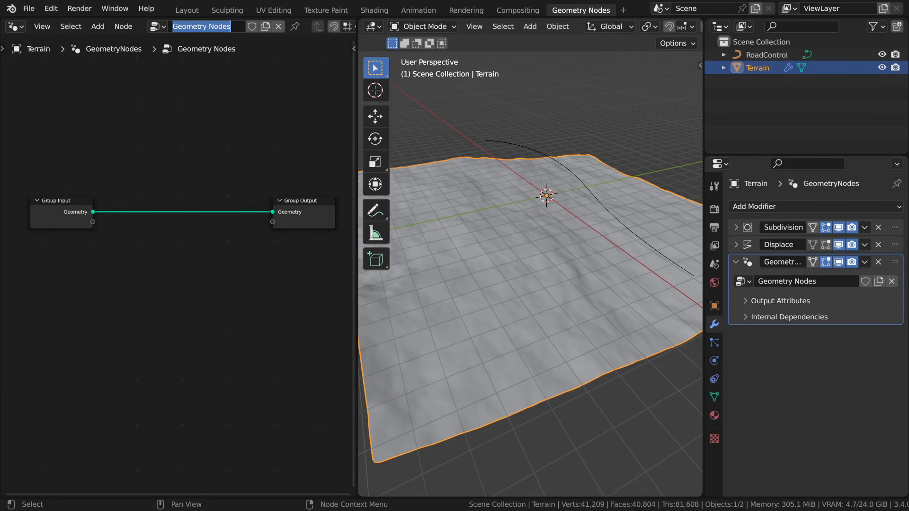
text(RoadProjection)
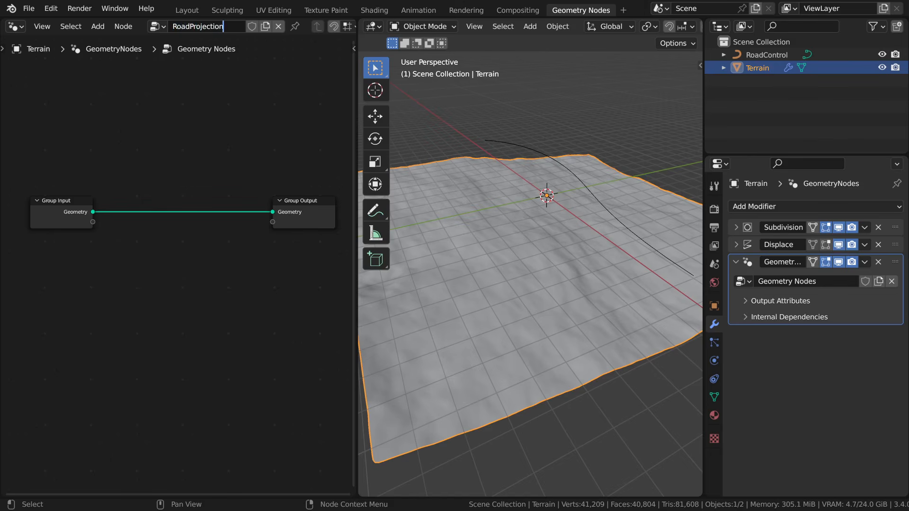
key(Return)
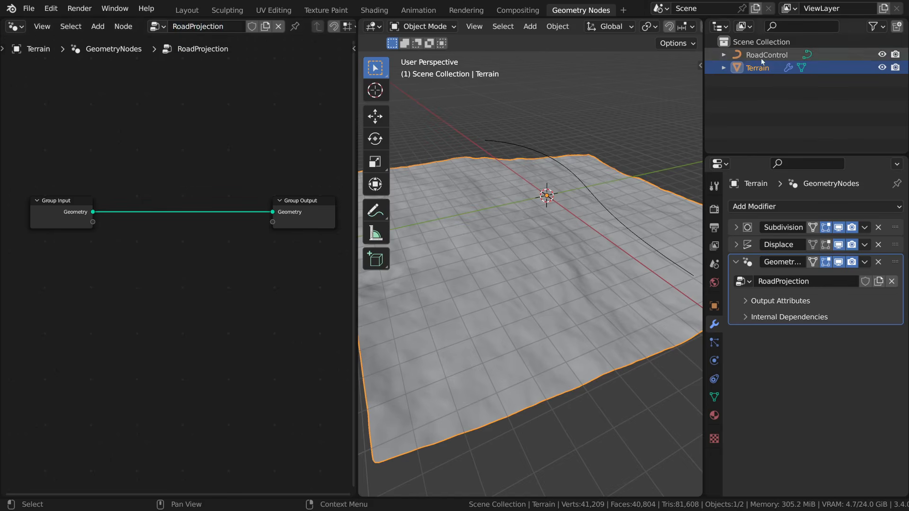
Bring the RoadControl curve into the node tree as an Object Info node and place it below the Group Input
drag(767, 55, 58, 339)
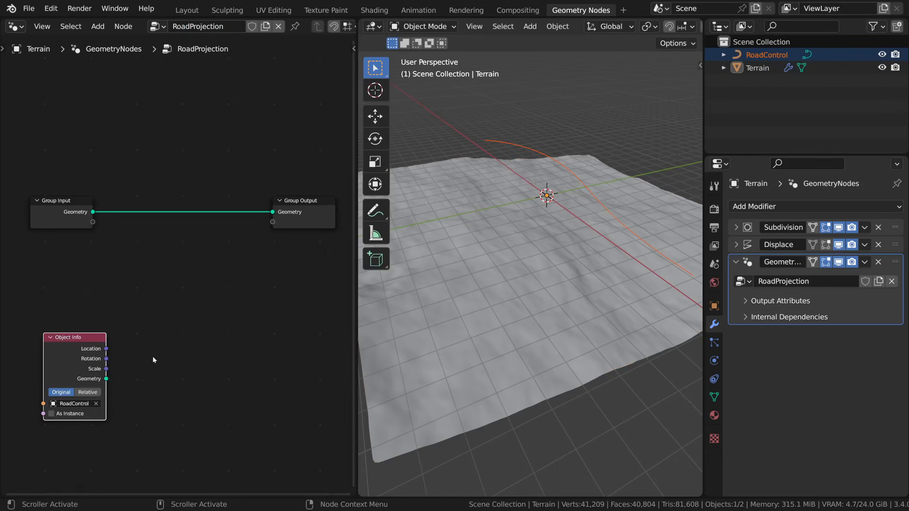
middle_drag(153, 360, 172, 341)
scroll(172, 341, up, 1)
drag(82, 343, 73, 321)
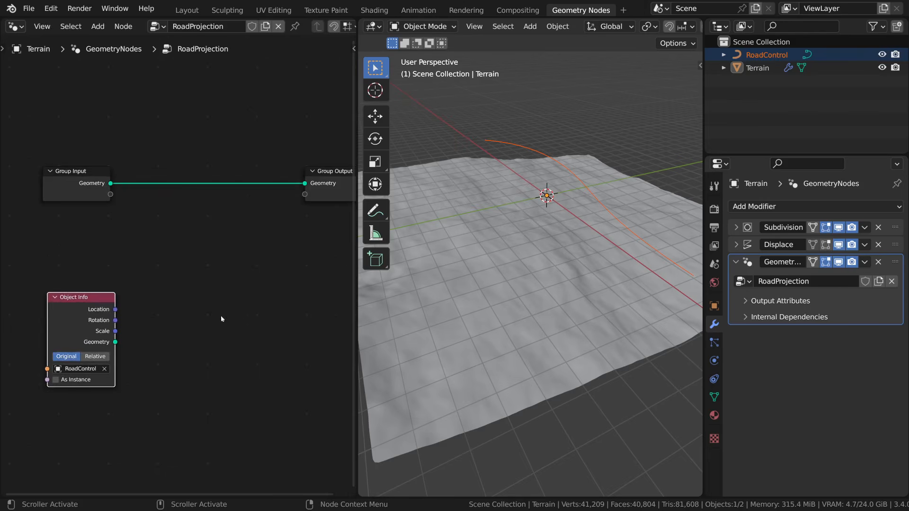
middle_drag(250, 340, 225, 344)
drag(75, 334, 69, 333)
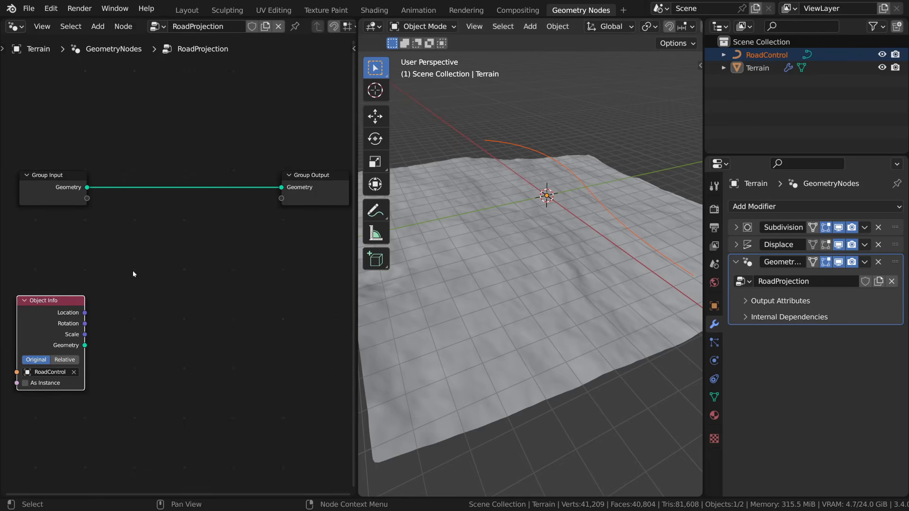
Add a Set Position node beside Object Info and connect the Object Info geometry to its Geometry input
middle_drag(554, 341, 599, 241)
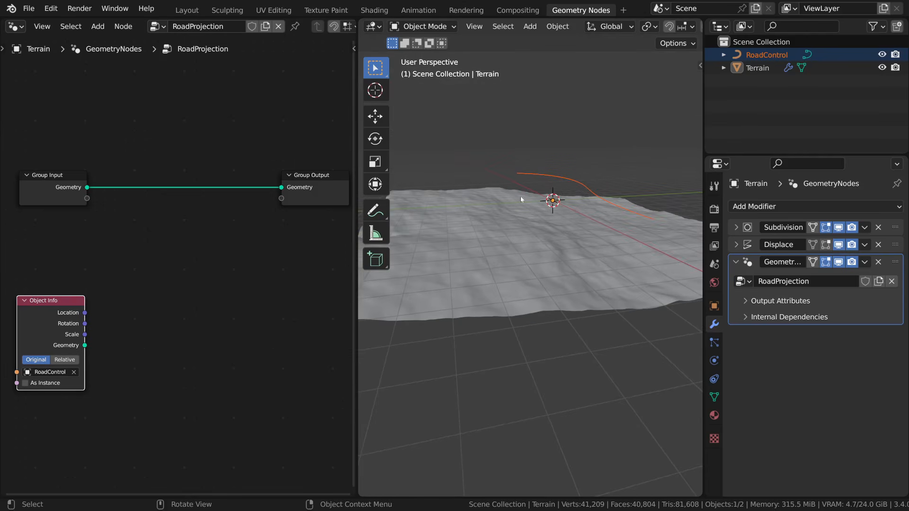
middle_drag(616, 297, 575, 257)
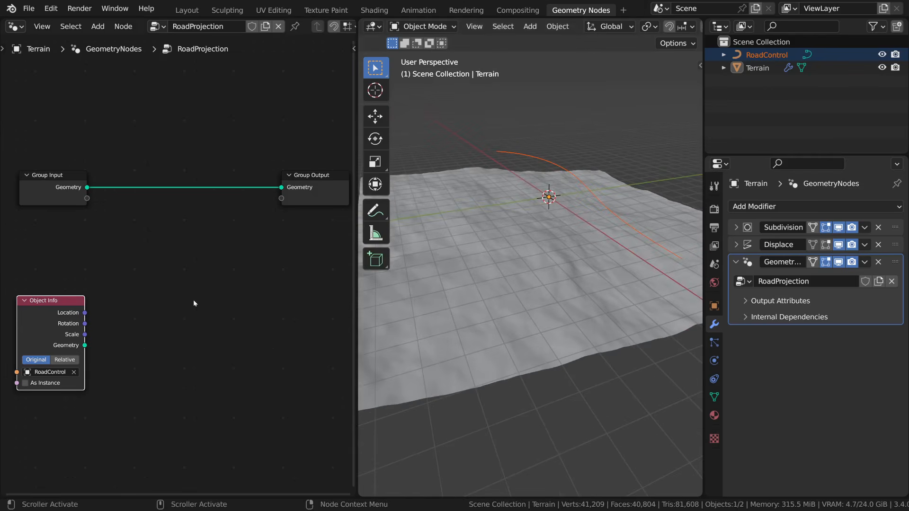
key(shift+a)
text(set)
key(Down)
key(Down)
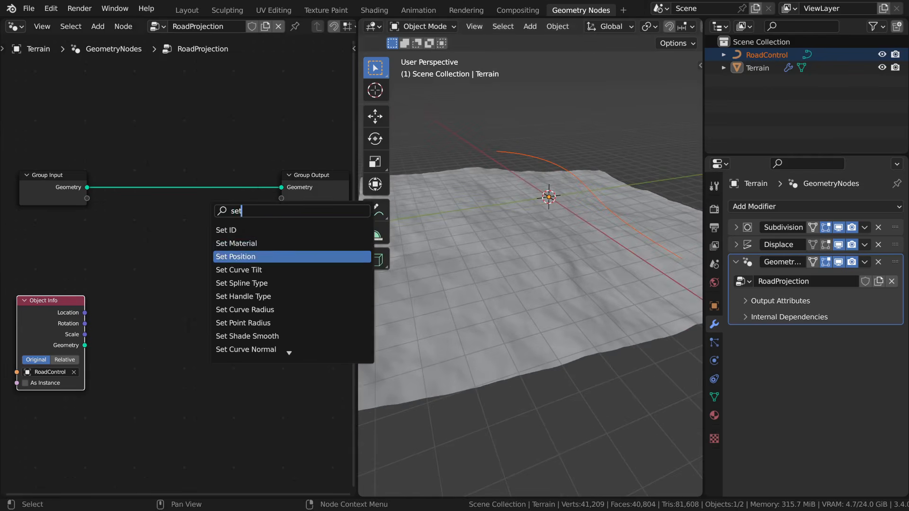
key(Return)
click(176, 352)
drag(85, 345, 147, 323)
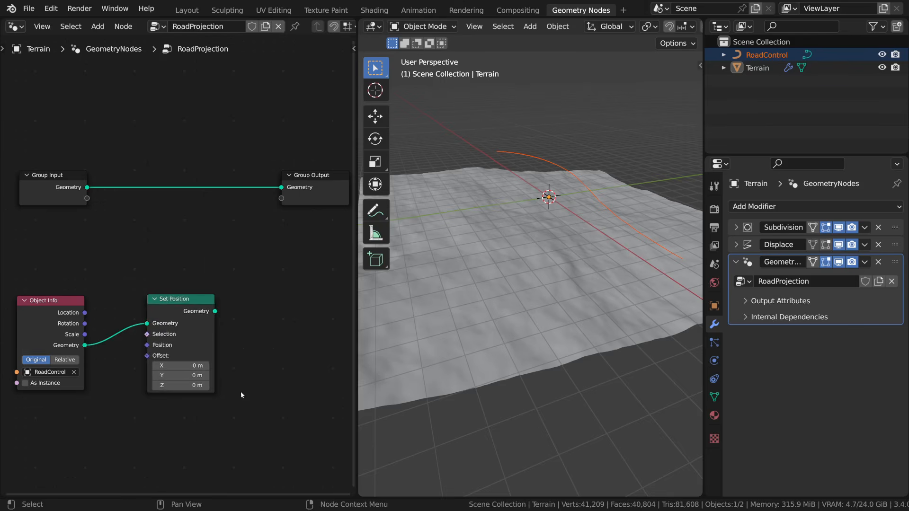
Insert a Join Geometry node on the link between Group Input and Group Output
key(shift+a)
text(joi)
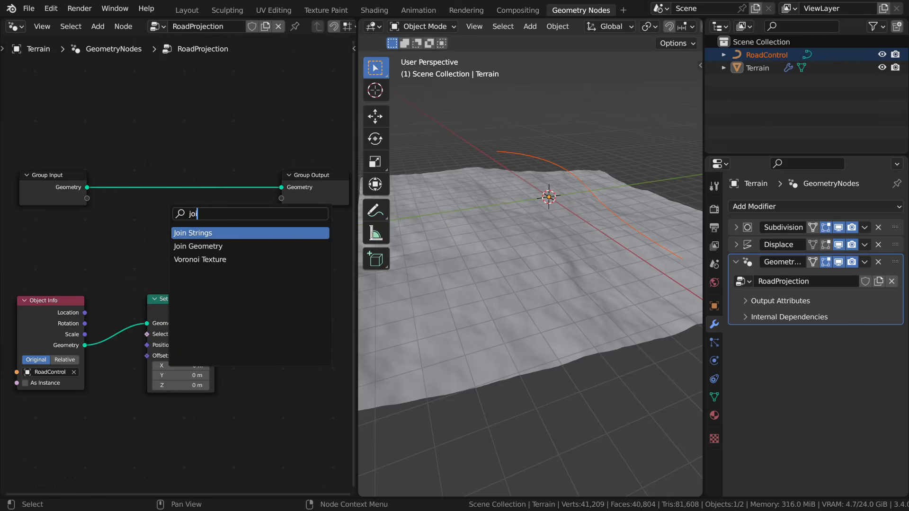
key(Down)
key(Return)
click(273, 209)
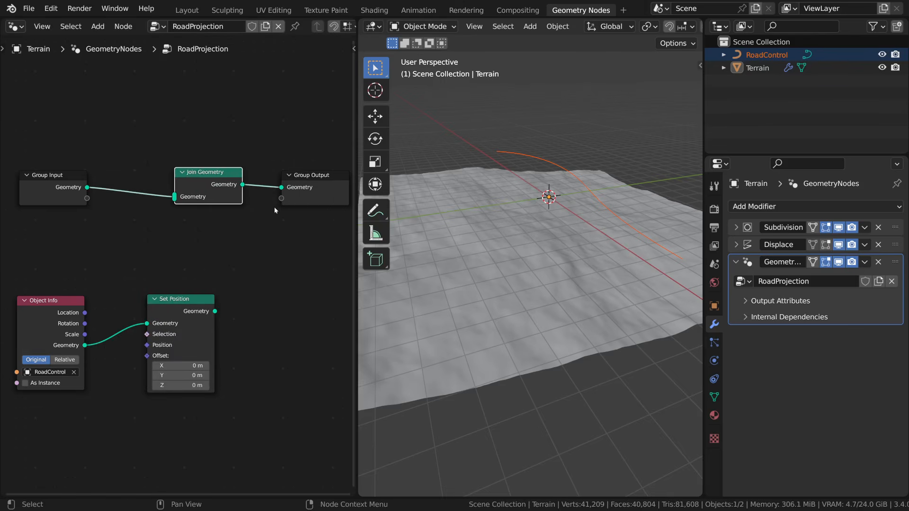
Move Join Geometry and Group Output further from Group Input, and connect the Set Position Geometry output to Join Geometry
drag(293, 200, 352, 199)
drag(144, 188, 340, 198)
click(260, 203)
drag(138, 311, 198, 192)
scroll(193, 266, down, 3)
middle_drag(183, 344, 245, 325)
scroll(232, 337, up, 2)
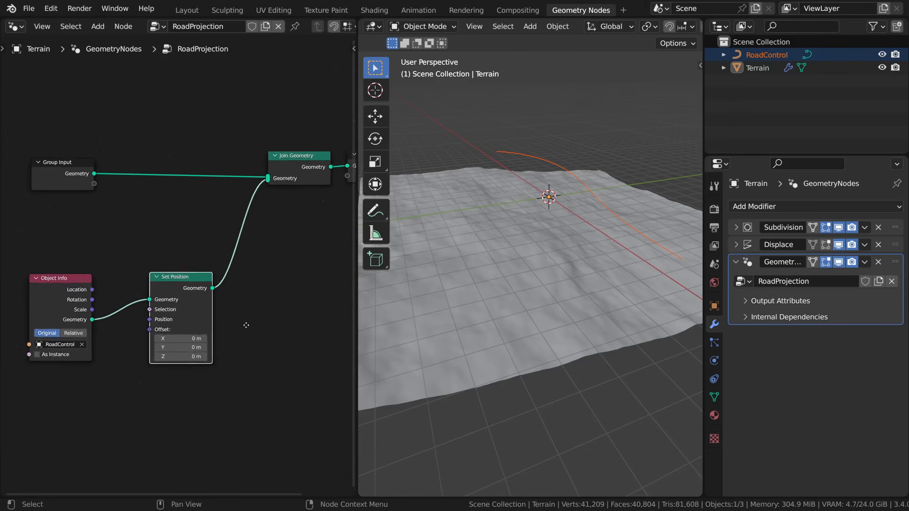
scroll(236, 334, up, 2)
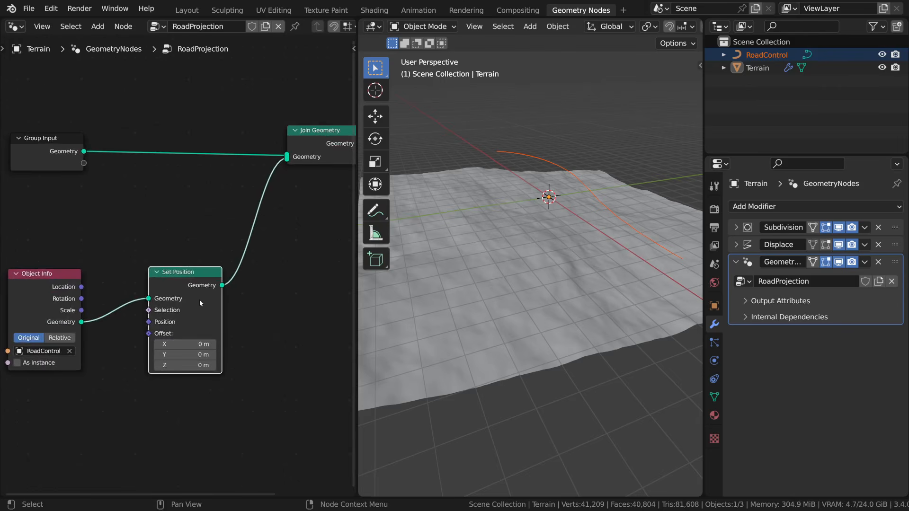
Test the Set Position node's Z offset at 1.2 m and -0.22 m and inspect the shifted curve over the terrain
shift+drag(187, 365, 232, 366)
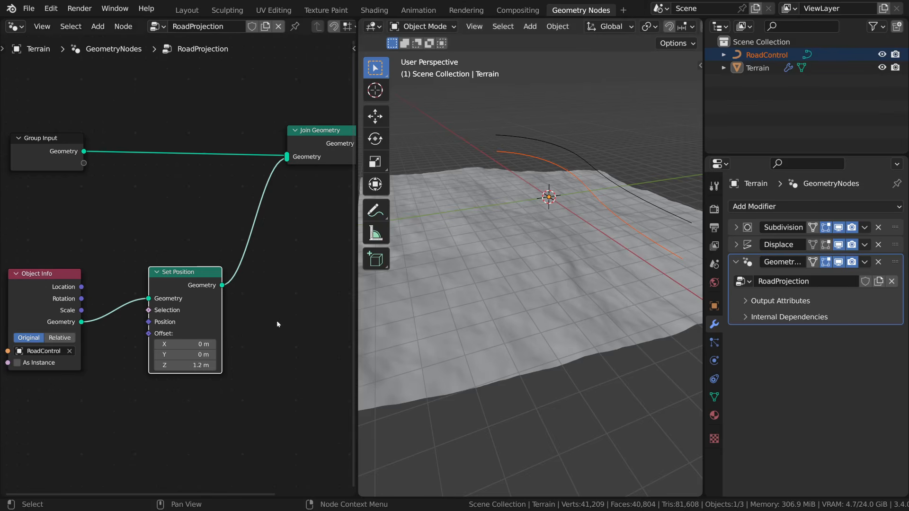
shift+drag(193, 366, 143, 366)
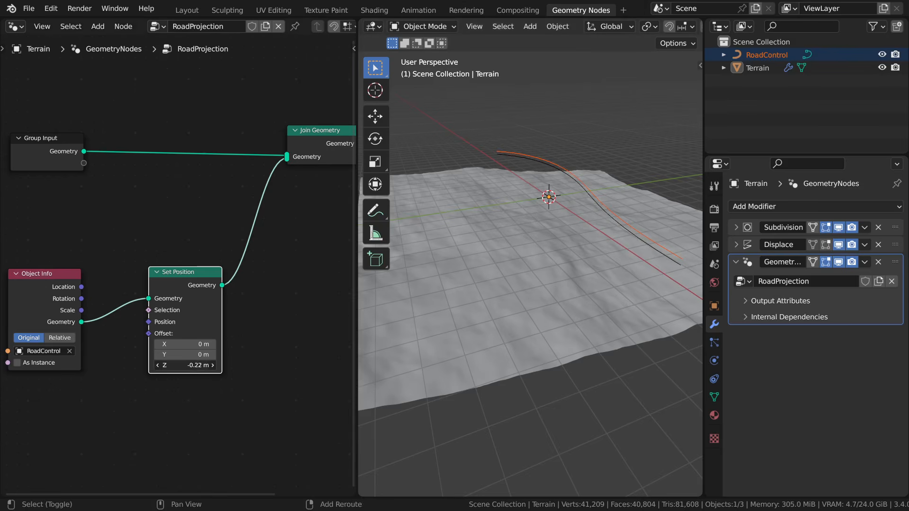
middle_drag(540, 316, 532, 266)
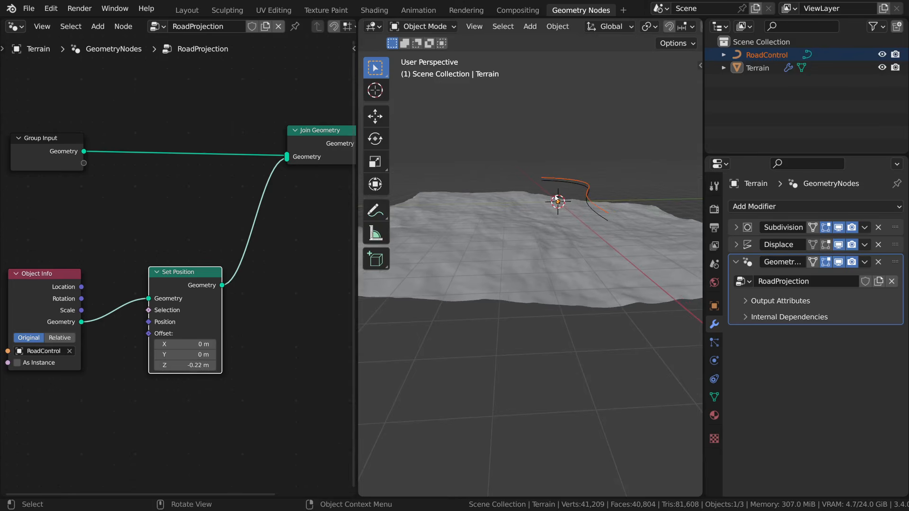
middle_drag(493, 225, 511, 256)
scroll(293, 248, down, 2)
Move the Object Info and Set Position nodes together further below Group Input to free up space
click(90, 274)
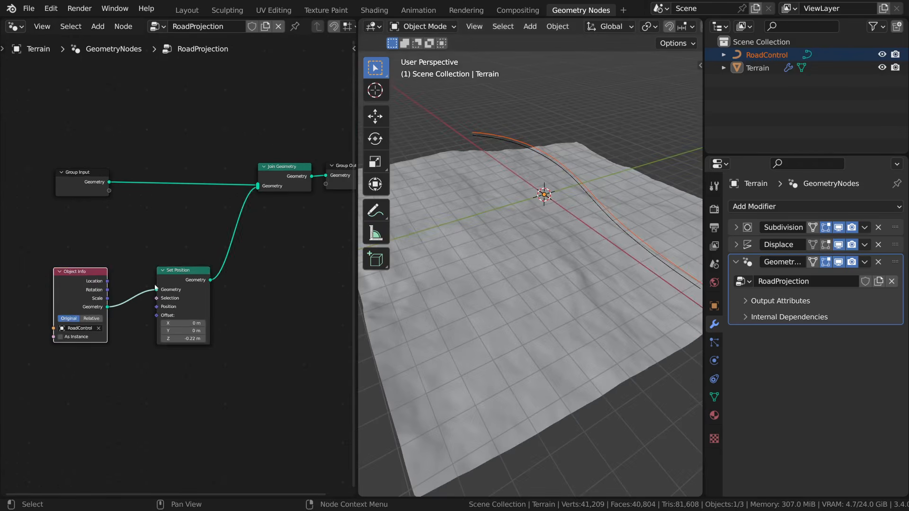
shift+click(177, 271)
key(g)
click(208, 343)
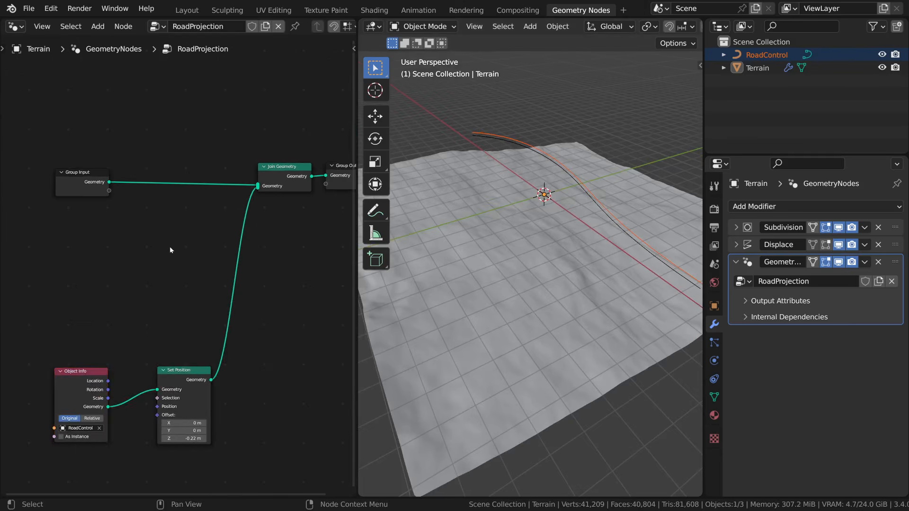
Add a Raycast node between Group Input and Set Position and connect the Group Input Geometry to its Target Geometry
key(shift+a)
text(ray)
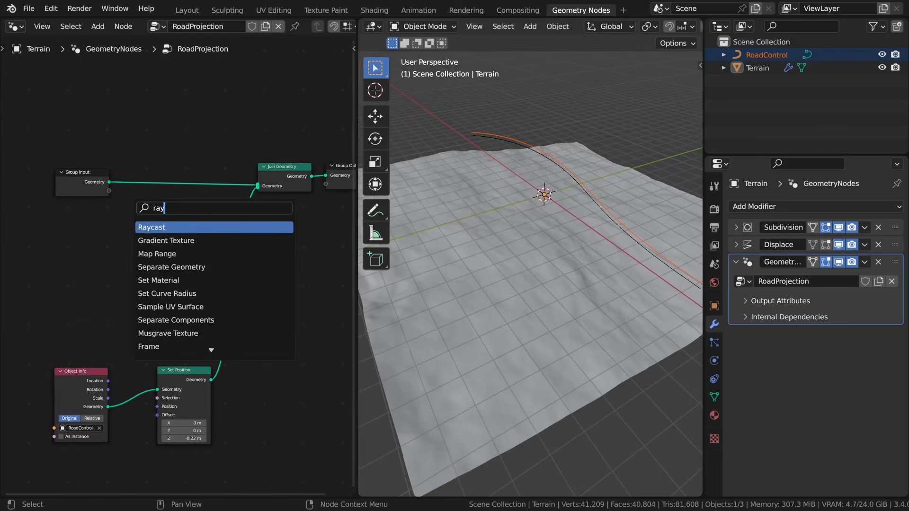
key(Return)
click(173, 231)
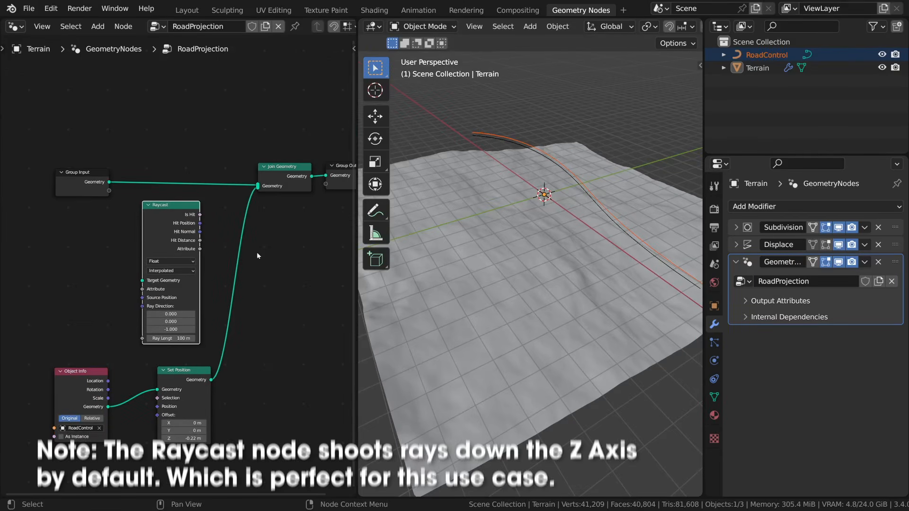
scroll(143, 178, up, 2)
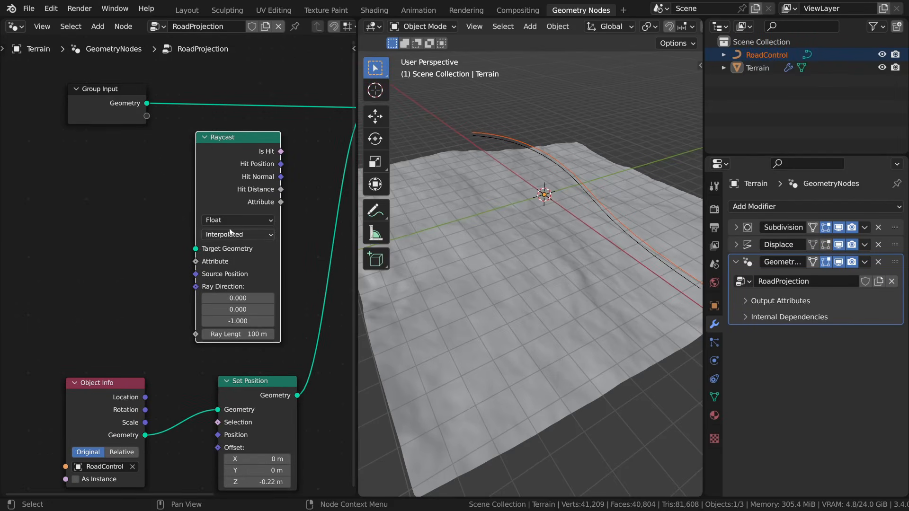
drag(147, 103, 206, 258)
drag(153, 112, 195, 248)
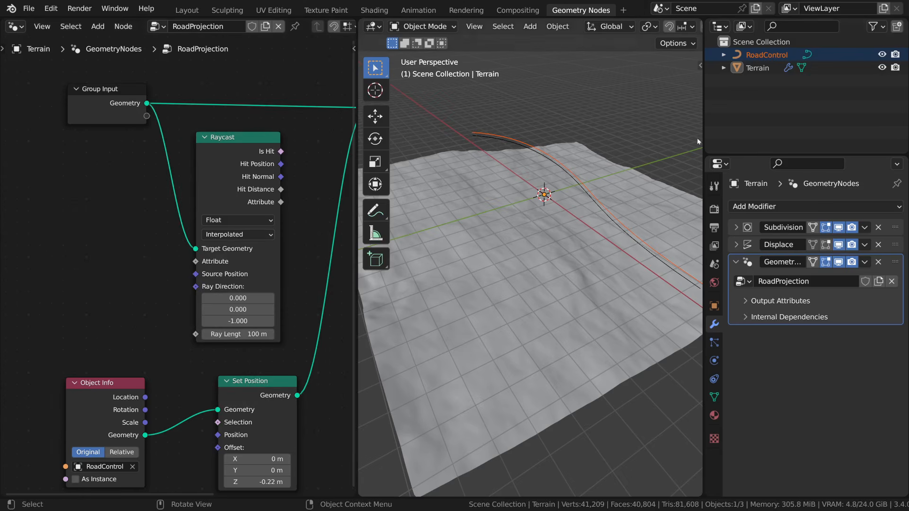
Set the Set Position node's Z offset to 0 m
click(258, 482)
text(0)
key(Return)
drag(509, 140, 509, 156)
drag(669, 263, 664, 321)
key(ctrl+z)
key(ctrl+z)
key(ctrl+z)
Move Set Position away from Object Info, connect the Raycast Hit Position to its Position input, and inspect the projected curve
scroll(284, 218, down, 4)
middle_drag(282, 217, 234, 193)
scroll(208, 278, up, 3)
drag(201, 342, 315, 321)
drag(188, 145, 270, 372)
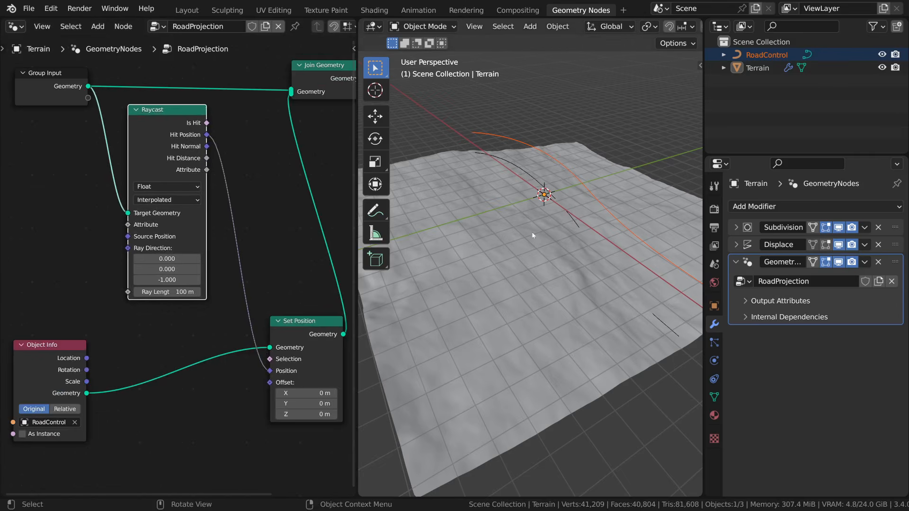
middle_drag(532, 231, 585, 214)
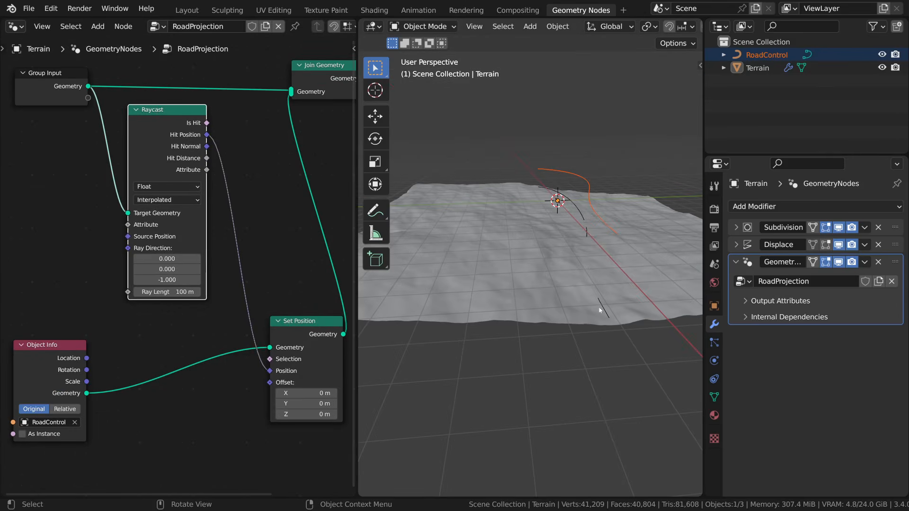
middle_drag(600, 310, 527, 202)
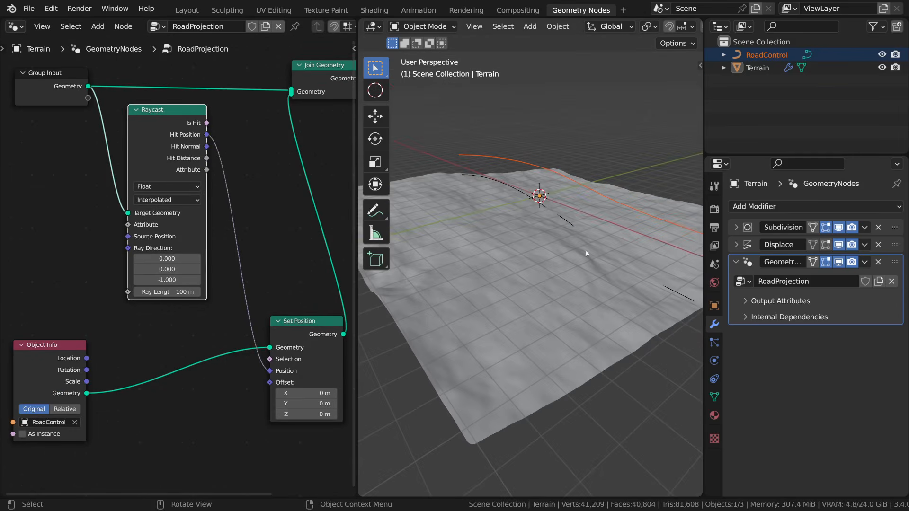
Insert a Resample Curve node on the link between Object Info and Set Position
key(shift+a)
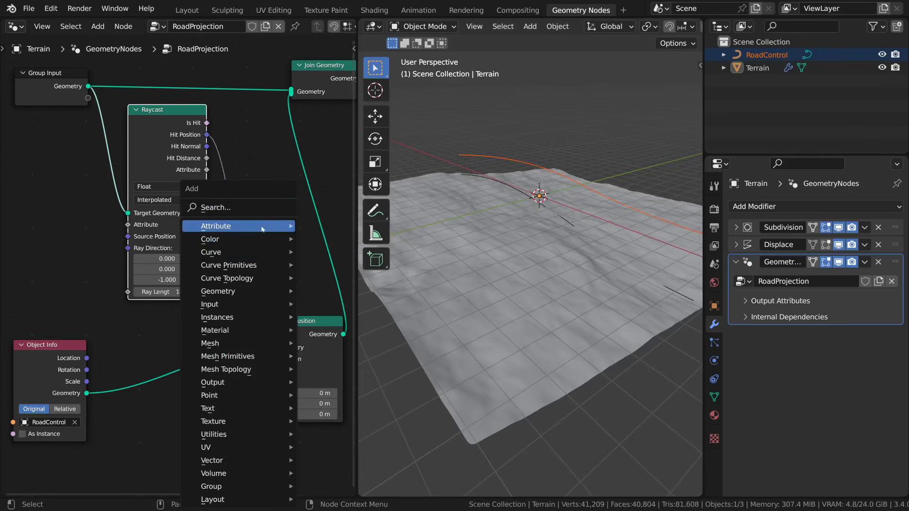
click(261, 209)
text(re)
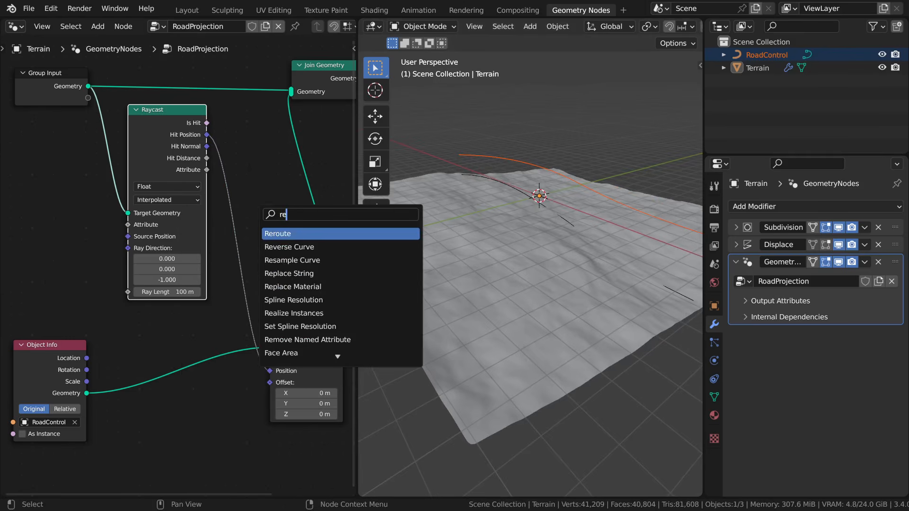
text(sa)
key(Return)
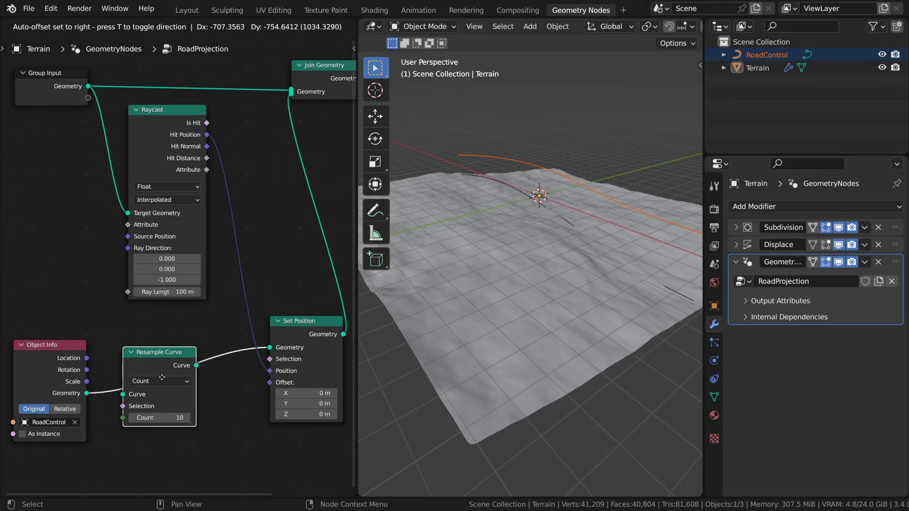
click(167, 378)
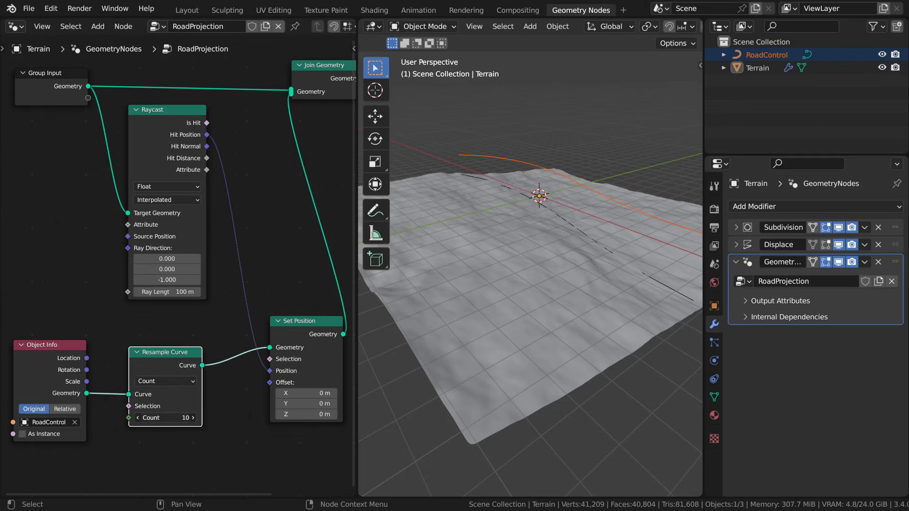
Set the Resample Curve count to 30, shift the node closer to Object Info, and inspect the curve on the terrain
drag(171, 418, 194, 418)
click(167, 418)
text(30)
key(Return)
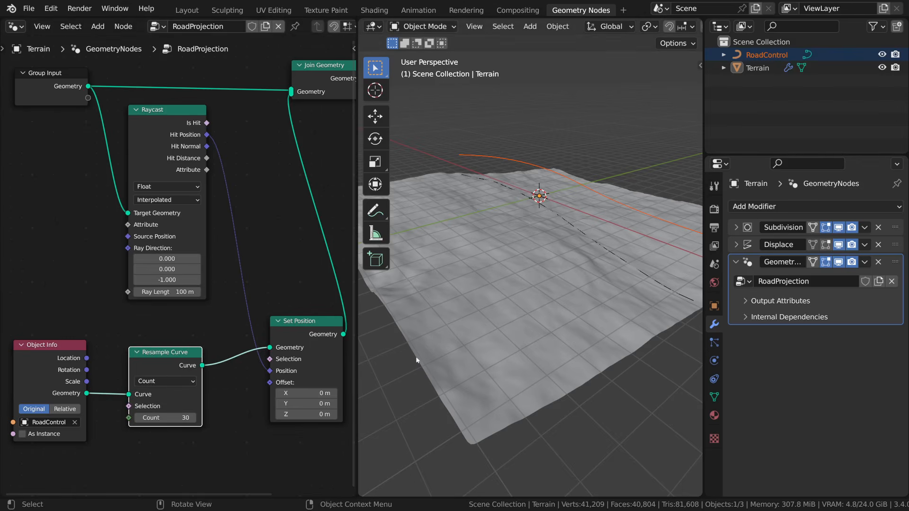
key(g)
click(145, 371)
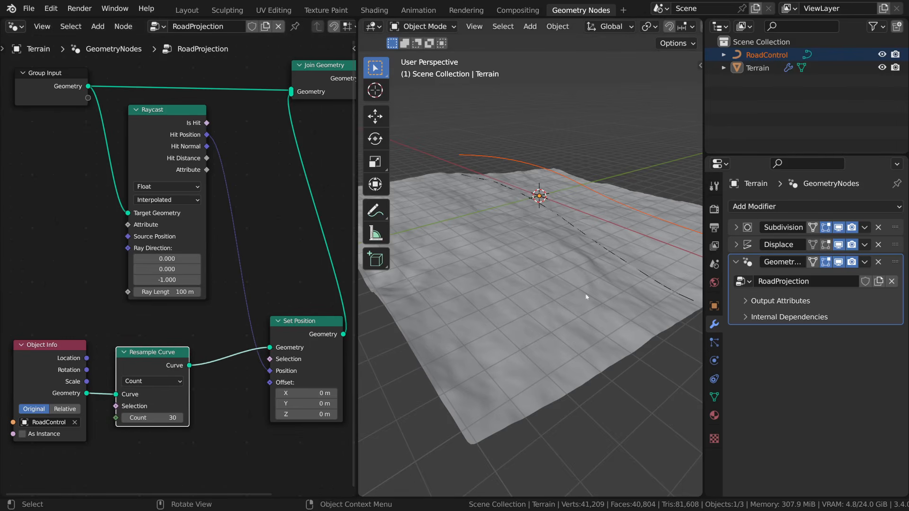
middle_drag(520, 313, 569, 226)
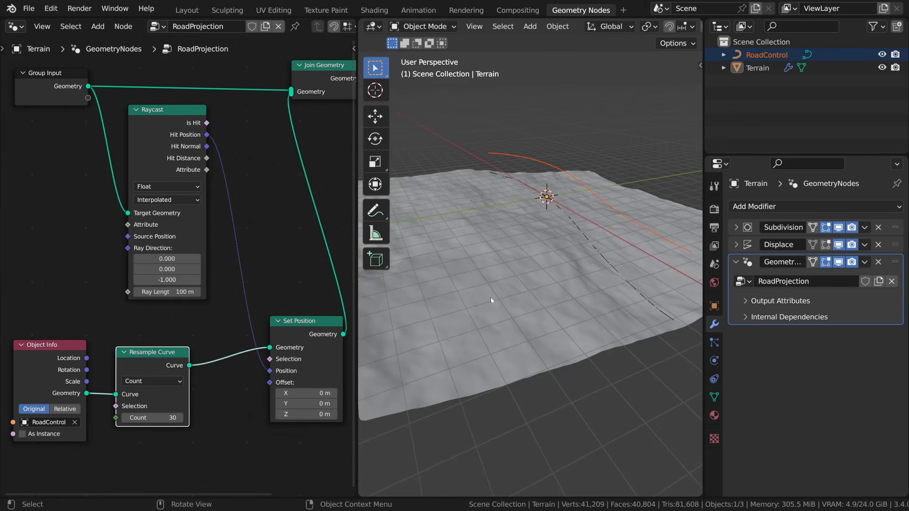
middle_drag(490, 297, 572, 198)
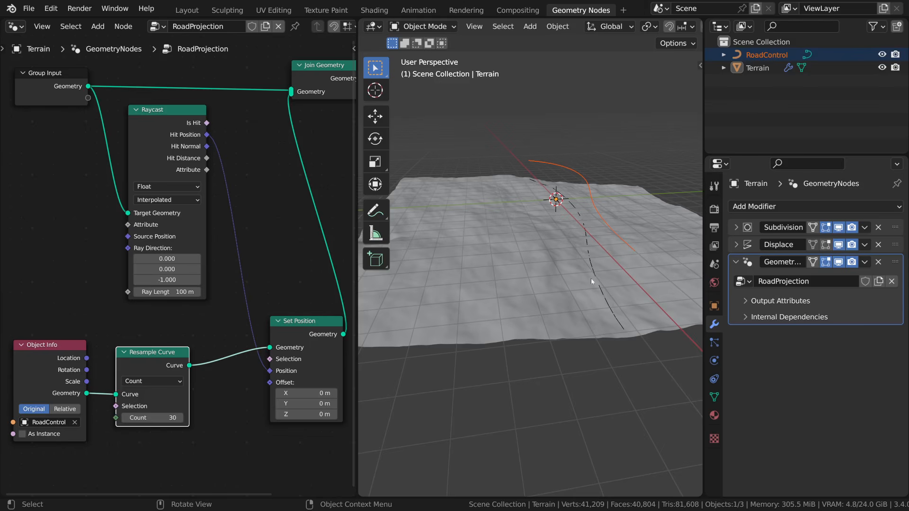
Move Join Geometry and Group Output further from Set Position, keeping Resample Curve between Object Info and Set Position
scroll(229, 326, down, 7)
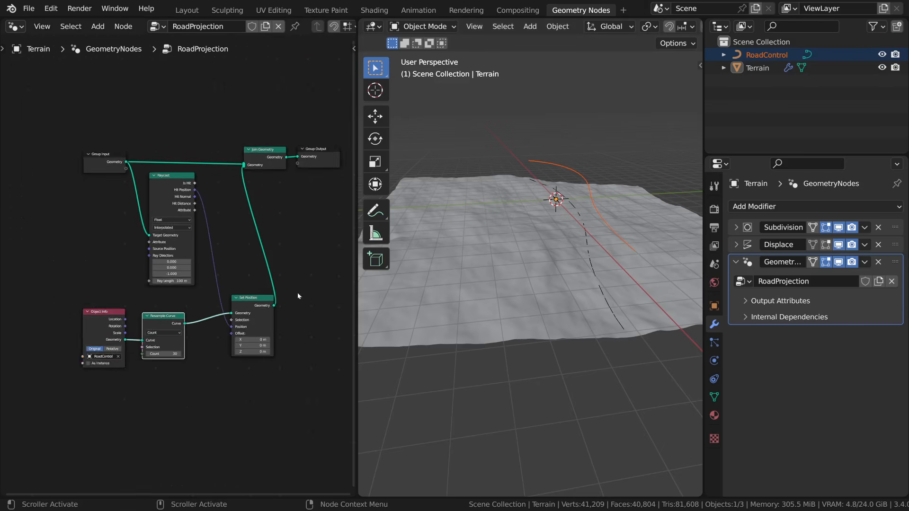
middle_drag(297, 293, 202, 294)
shift+click(183, 161)
shift+click(226, 158)
key(g)
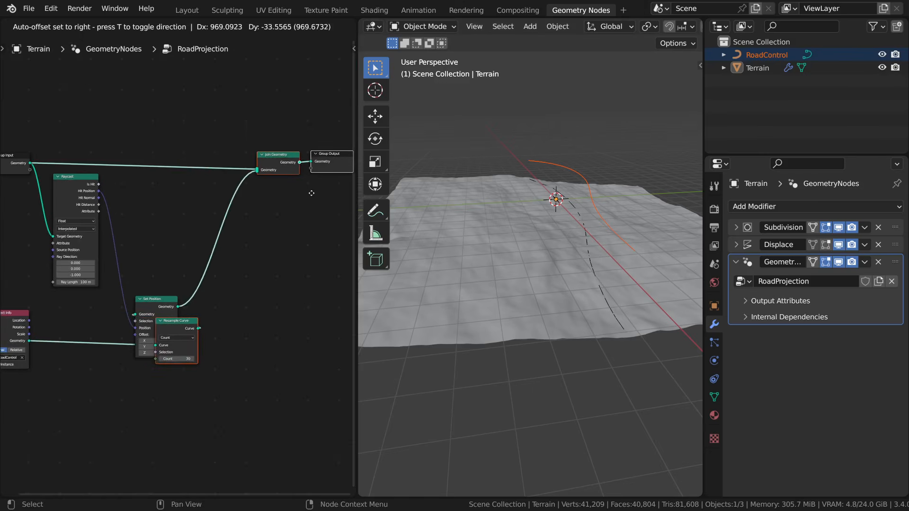
click(311, 193)
click(194, 320)
key(g)
click(103, 310)
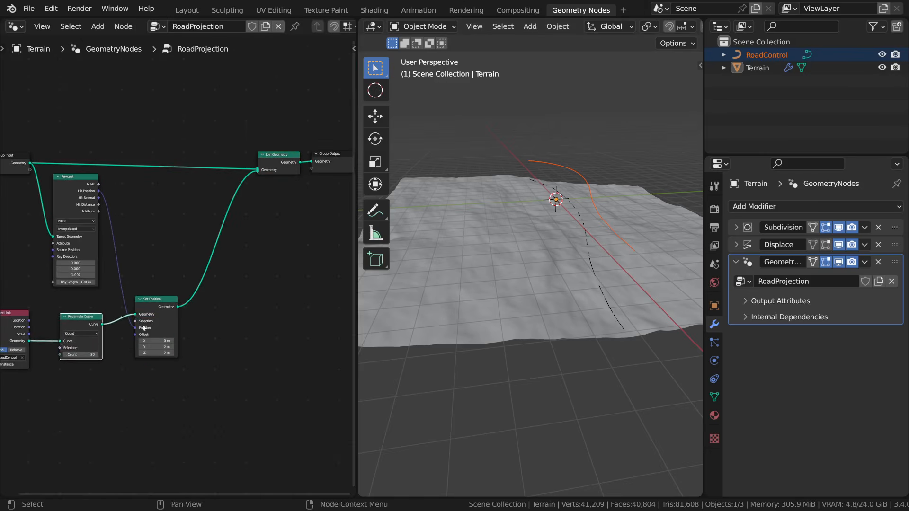
Insert a Curve to Mesh node on the link between Set Position and Join Geometry
scroll(215, 333, up, 3)
key(shift+a)
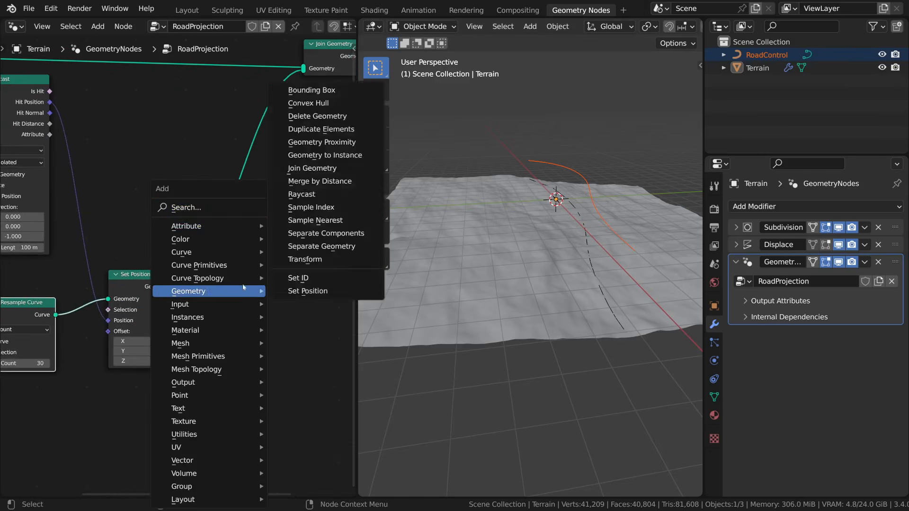
click(222, 213)
text(c)
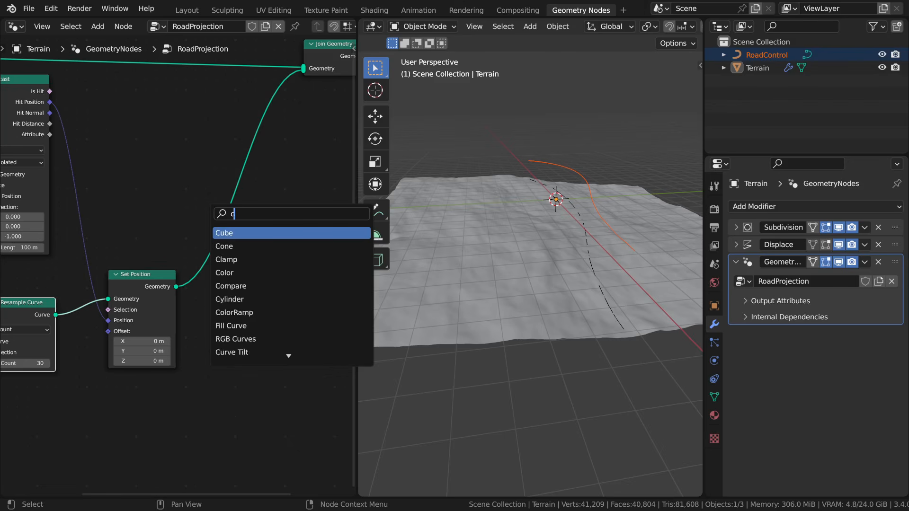
text(urve t)
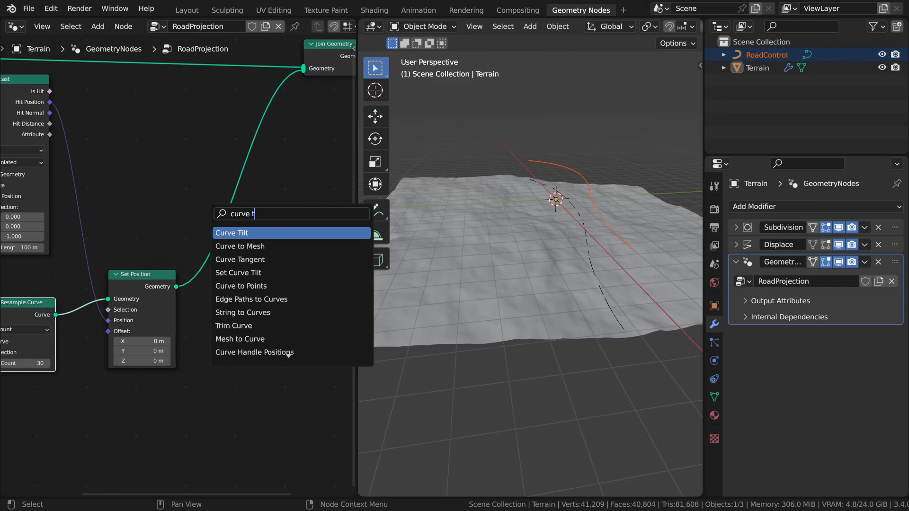
click(238, 247)
click(242, 296)
drag(242, 297, 248, 341)
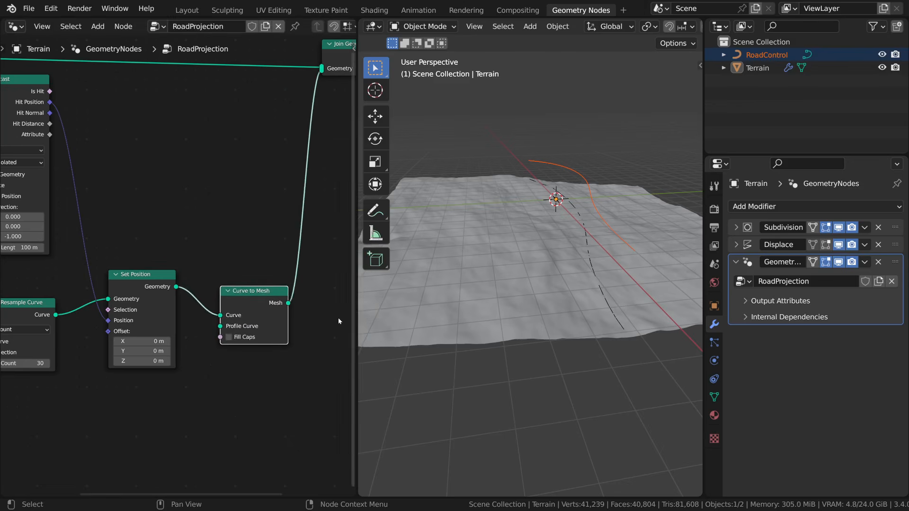
Try a round bevel depth of about 0.396 m on the RoadControl curve, remove it again and reselect the Terrain
click(579, 174)
click(714, 379)
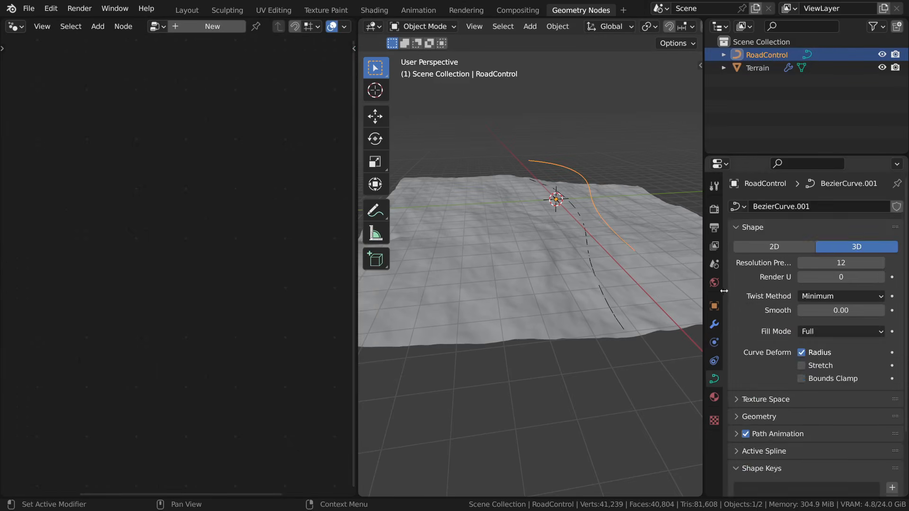
scroll(741, 343, down, 5)
scroll(741, 342, down, 3)
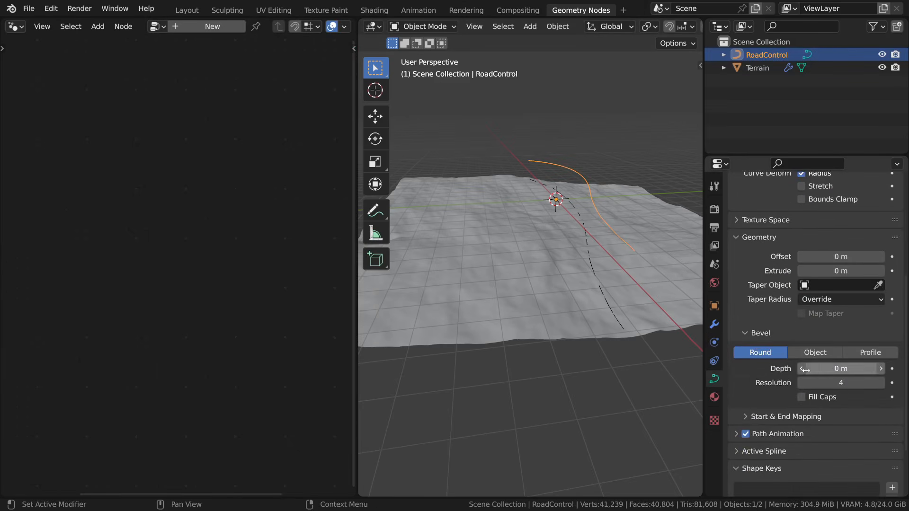
mouse_move(828, 368)
mouse_down()
mouse_move(872, 368)
mouse_move(820, 358)
mouse_up()
scroll(792, 354, up, 9)
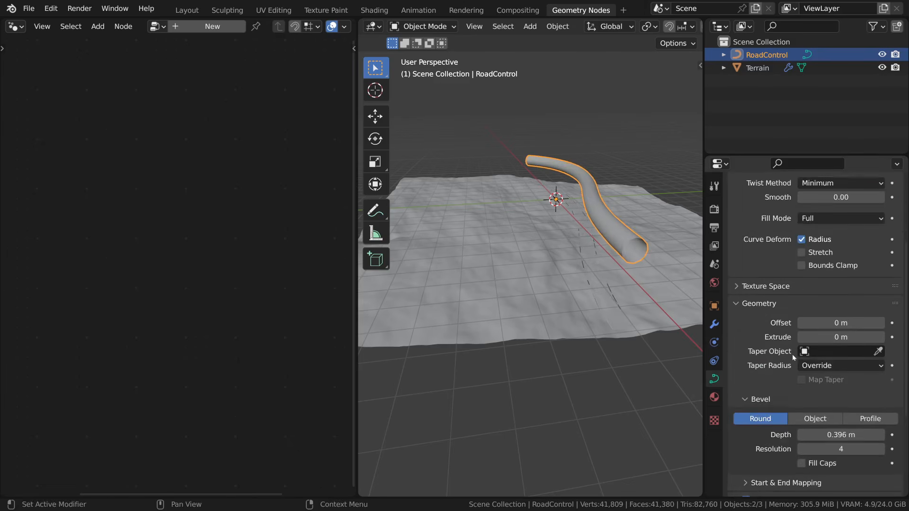
scroll(791, 354, down, 6)
drag(819, 424, 770, 424)
click(638, 330)
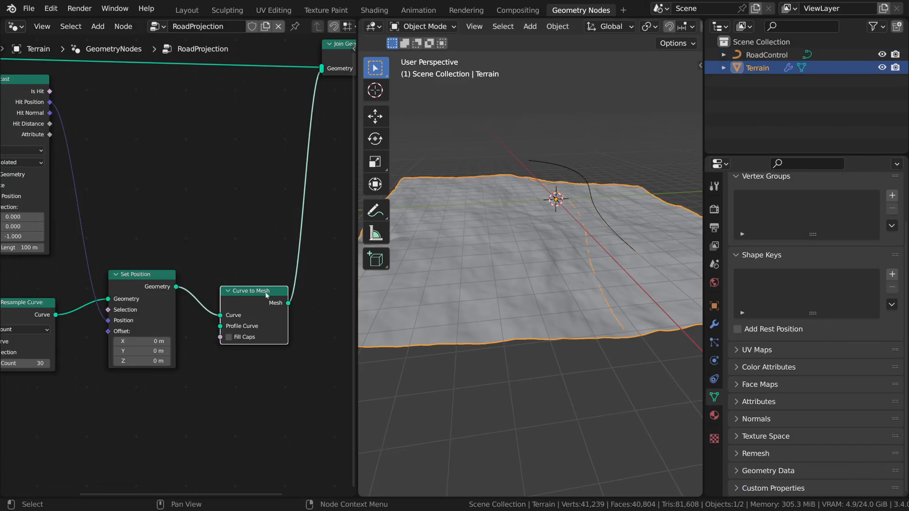
Add a Curve Circle node below Set Position and connect its Curve output to the Profile Curve of Curve to Mesh
middle_drag(306, 316, 312, 287)
drag(256, 281, 258, 287)
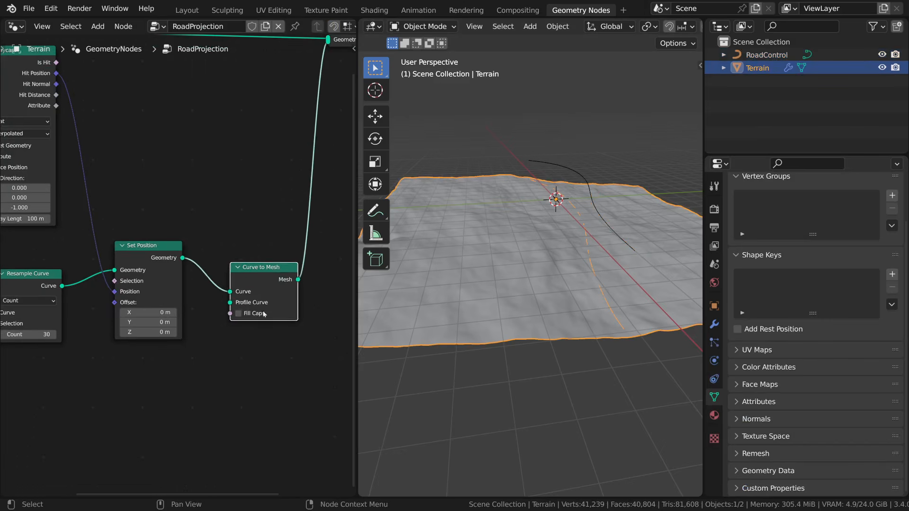
scroll(258, 287, up, 3)
key(shift+a)
mouse_move(210, 264)
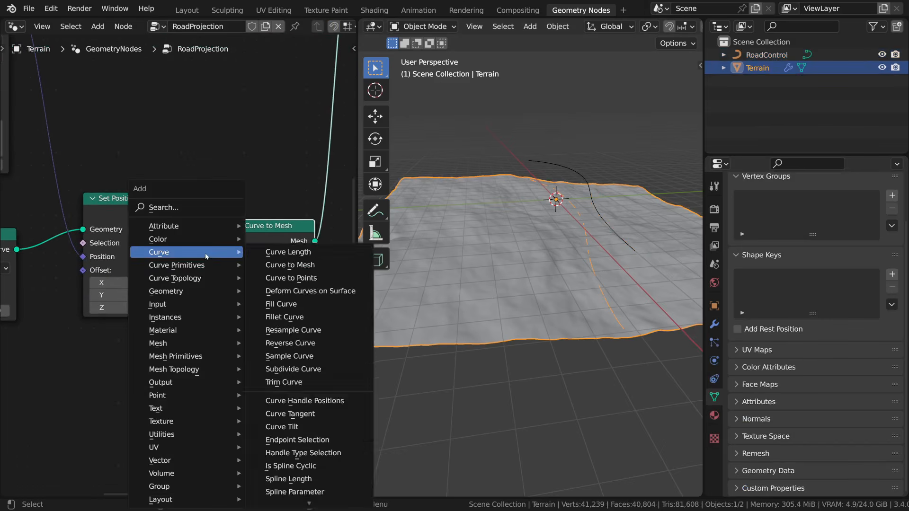
click(285, 291)
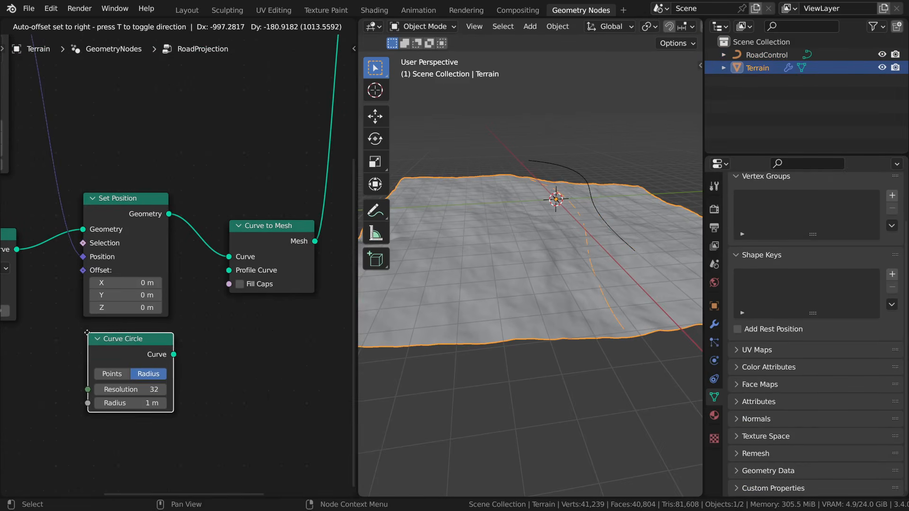
click(71, 339)
drag(168, 355, 228, 271)
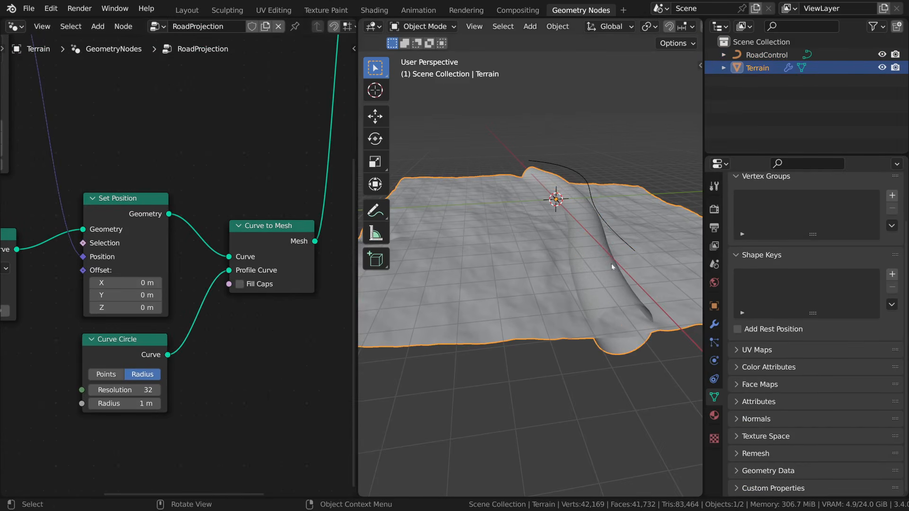
Inspect the tube along the terrain and set the Curve Circle's radius to 0.56 m and resolution to 8
middle_drag(612, 264, 569, 232)
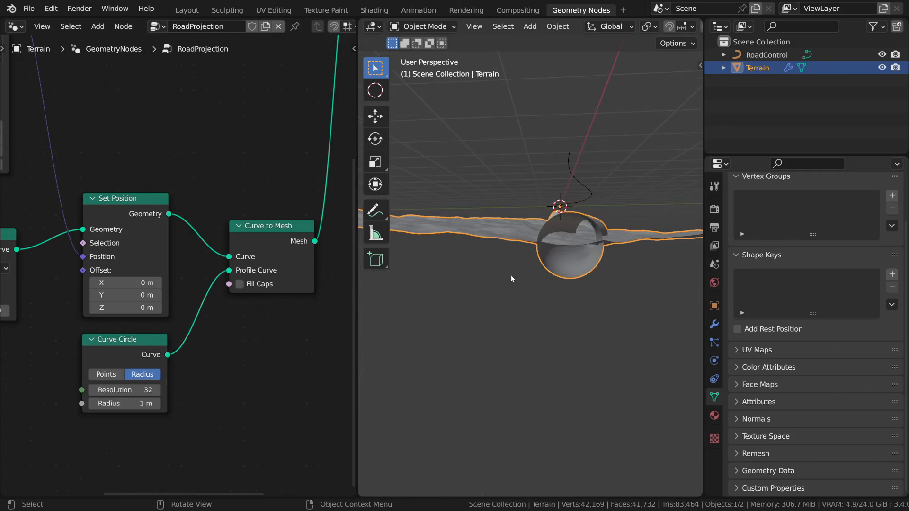
middle_drag(512, 279, 544, 179)
middle_drag(557, 225, 519, 316)
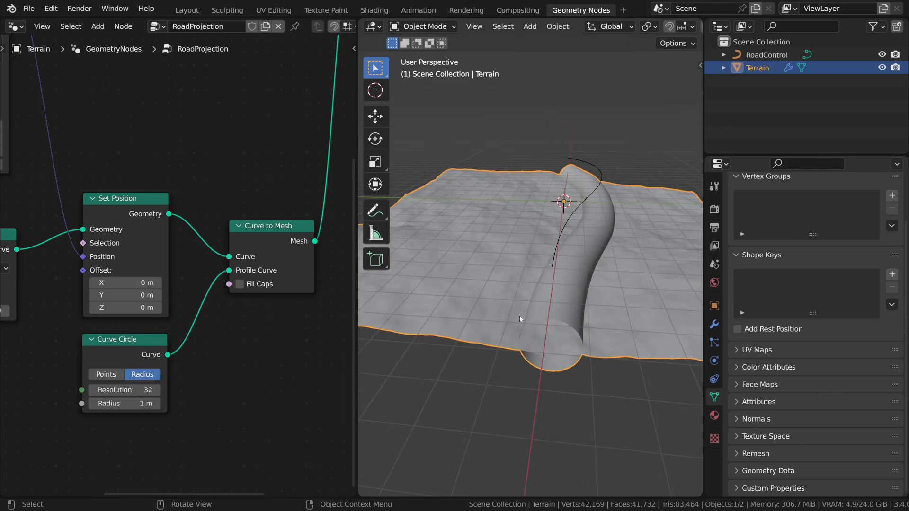
drag(126, 404, 103, 403)
click(132, 390)
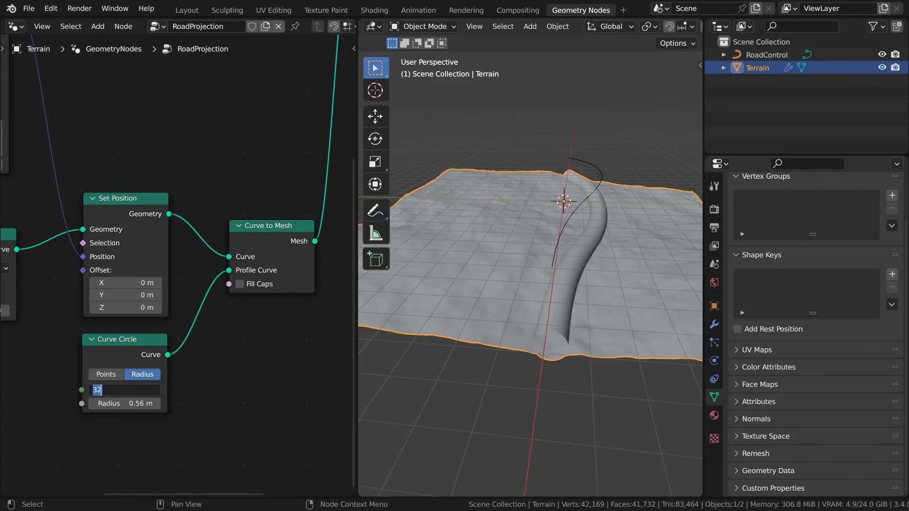
text(8)
key(Return)
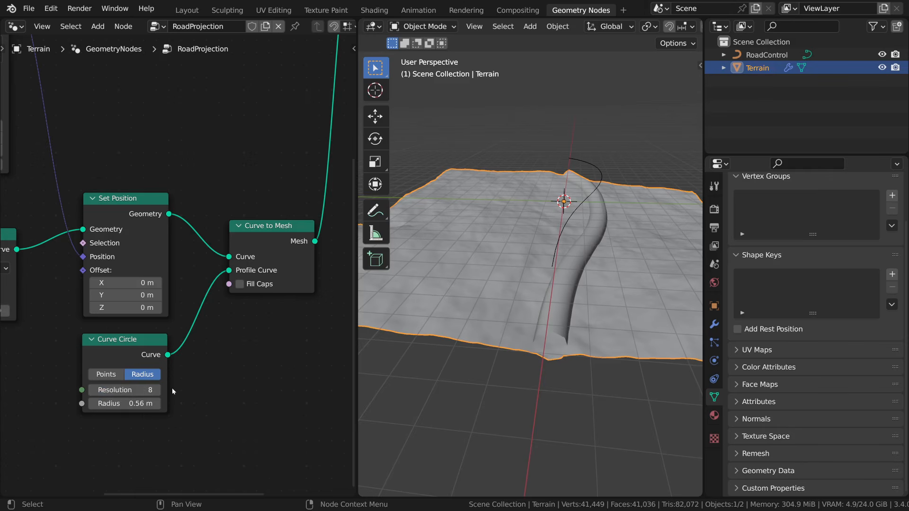
Add a Geometry Proximity node beside Curve to Mesh and connect the Mesh output to its Target
scroll(285, 311, down, 5)
middle_drag(286, 311, 227, 333)
scroll(234, 337, up, 2)
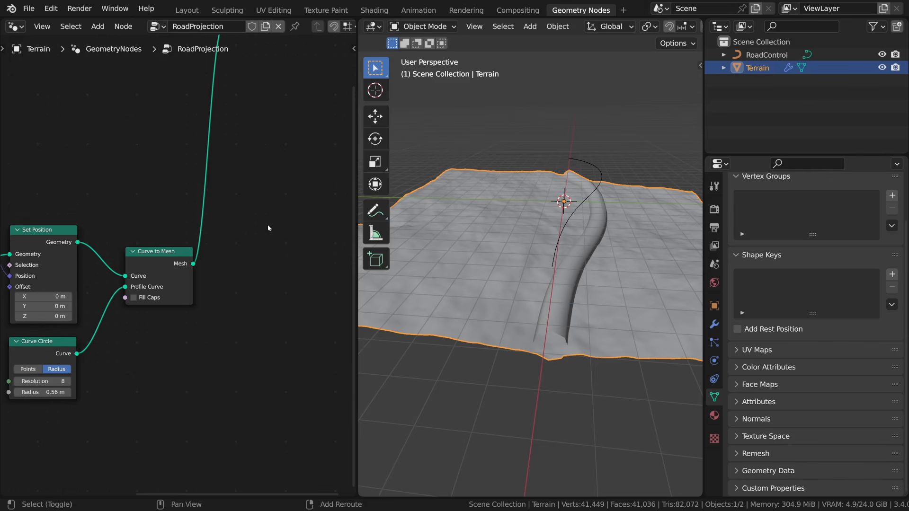
key(shift+a)
click(268, 207)
text(geom)
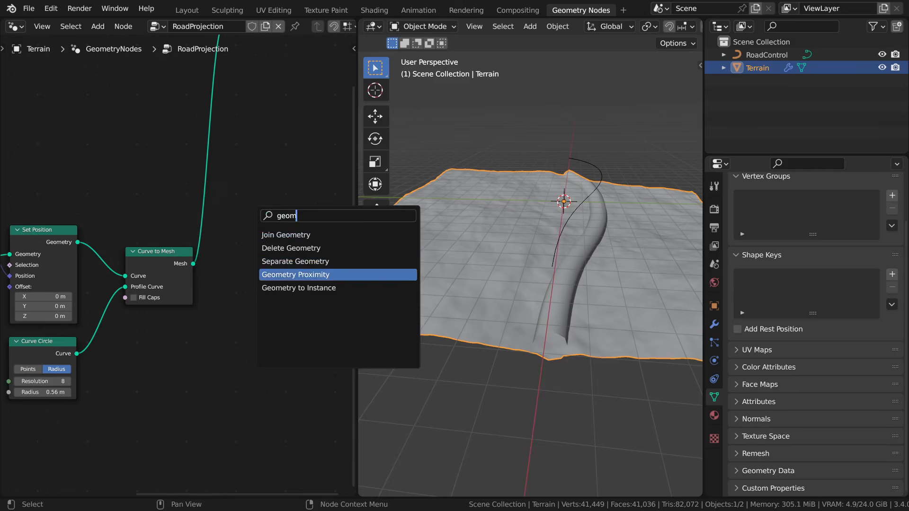
click(285, 275)
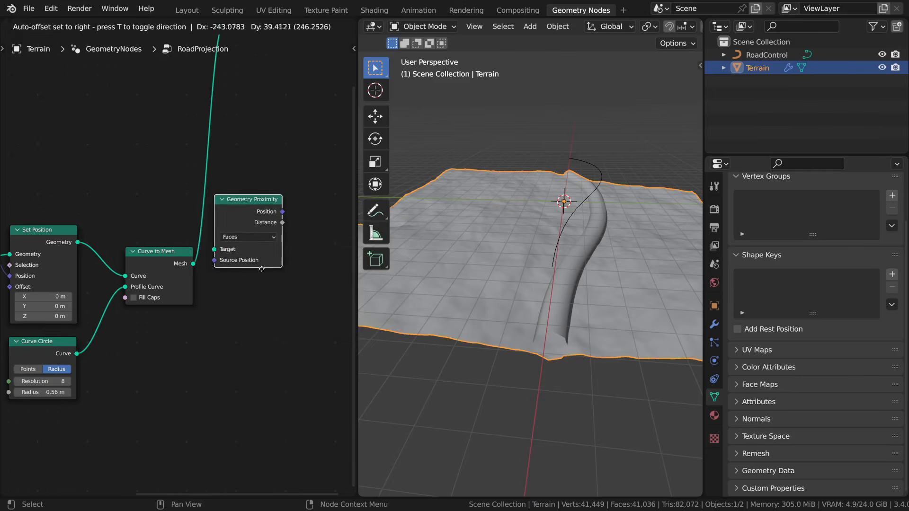
click(274, 302)
drag(194, 264, 229, 283)
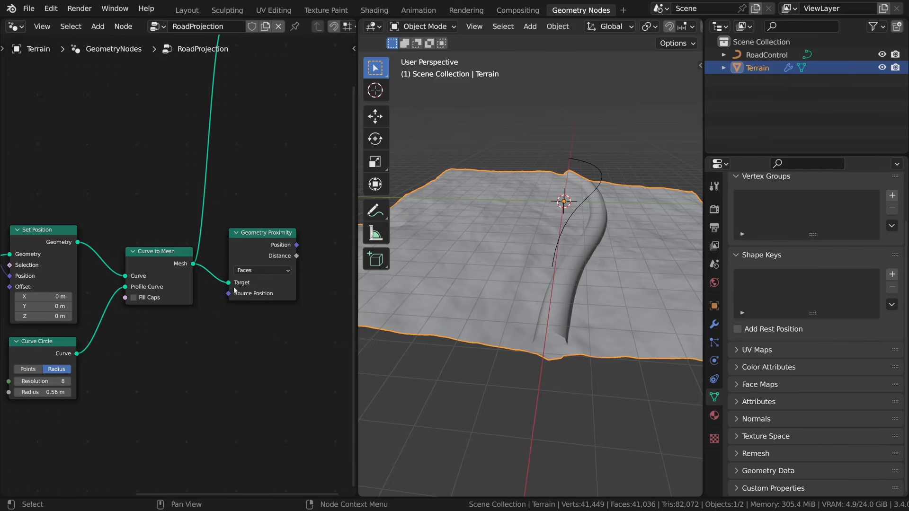
Shift the Join Geometry and Group Output nodes slightly, leaving more space between them
scroll(268, 346, down, 2)
middle_drag(272, 301, 256, 334)
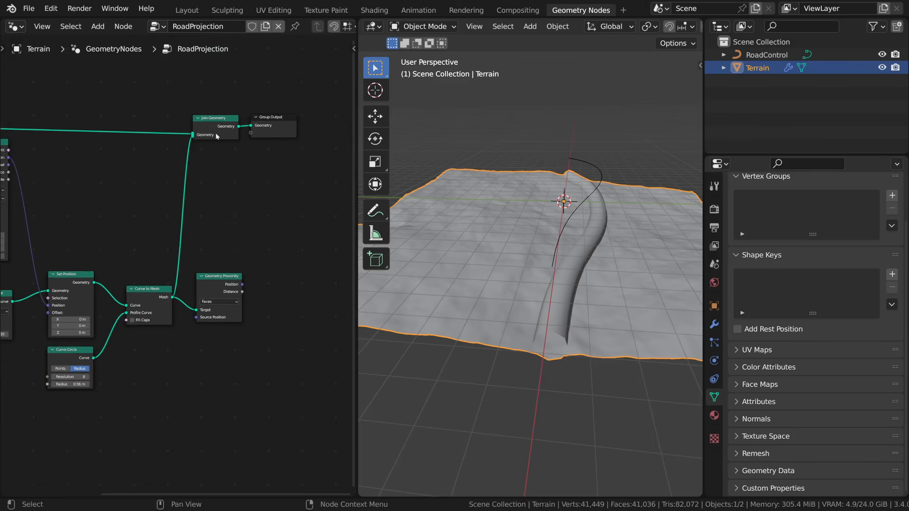
drag(216, 136, 218, 127)
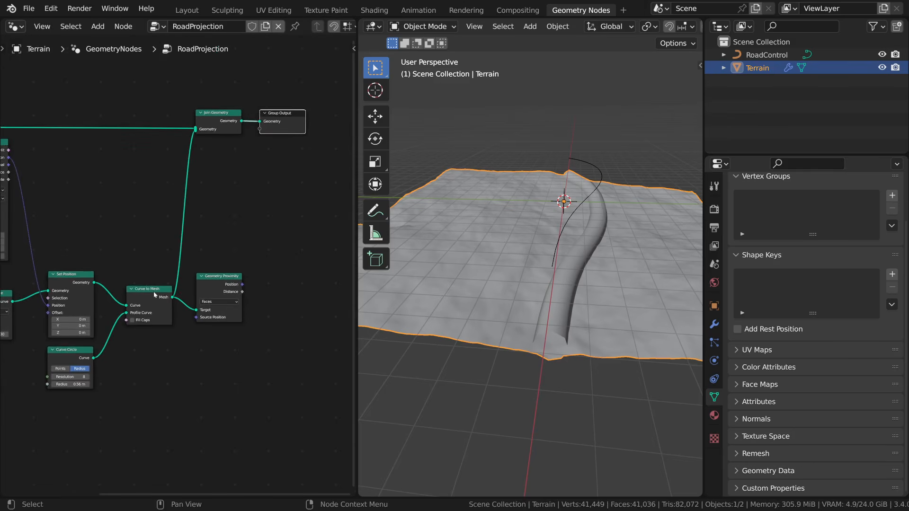
scroll(257, 331, up, 5)
middle_drag(286, 332, 224, 321)
scroll(224, 321, down, 4)
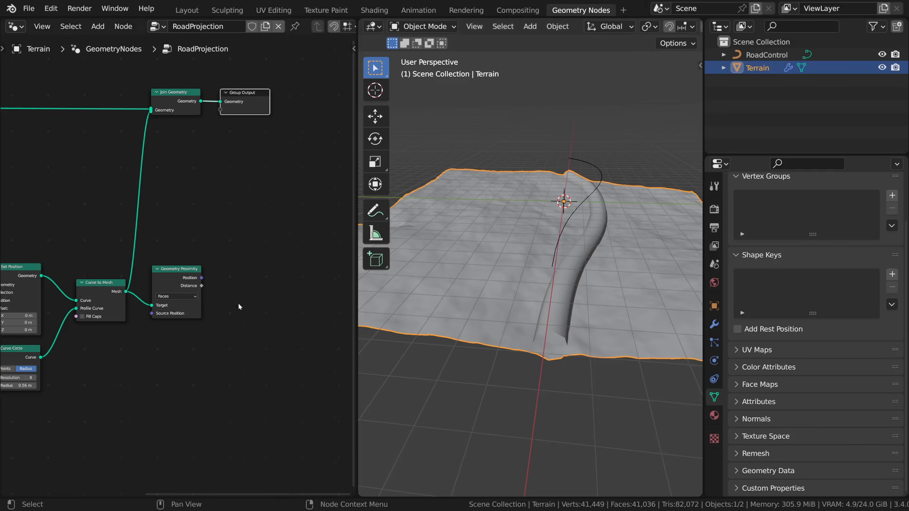
scroll(190, 274, up, 1)
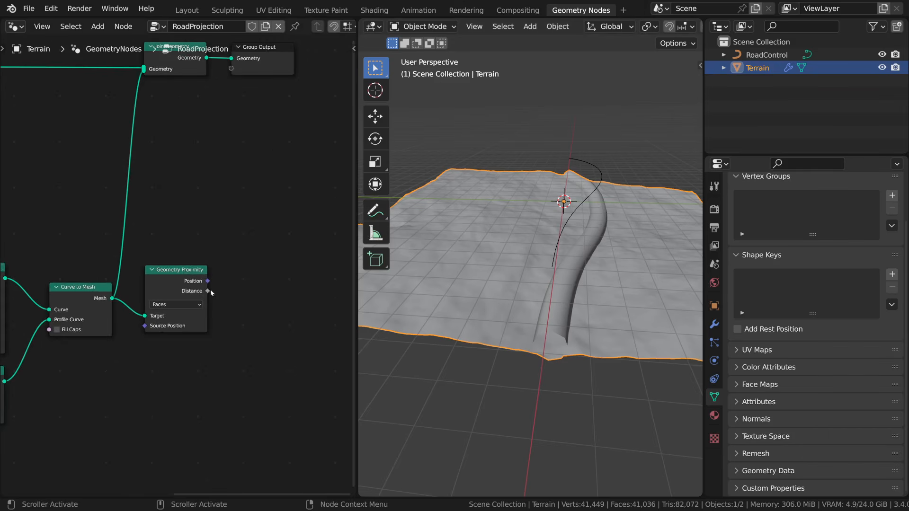
Add a Viewer node between the Group Output and Geometry Proximity rows, to the side of both
drag(208, 289, 284, 290)
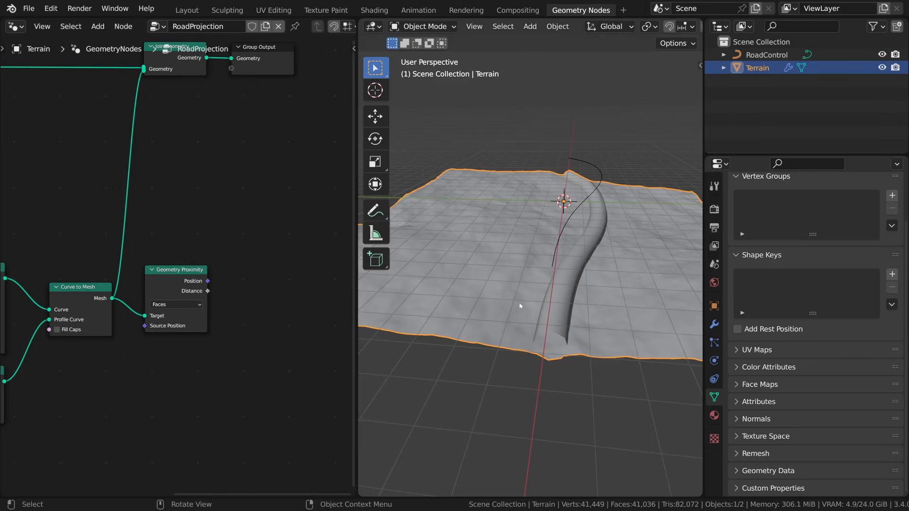
scroll(236, 172, down, 3)
middle_drag(234, 172, 234, 212)
scroll(249, 205, up, 4)
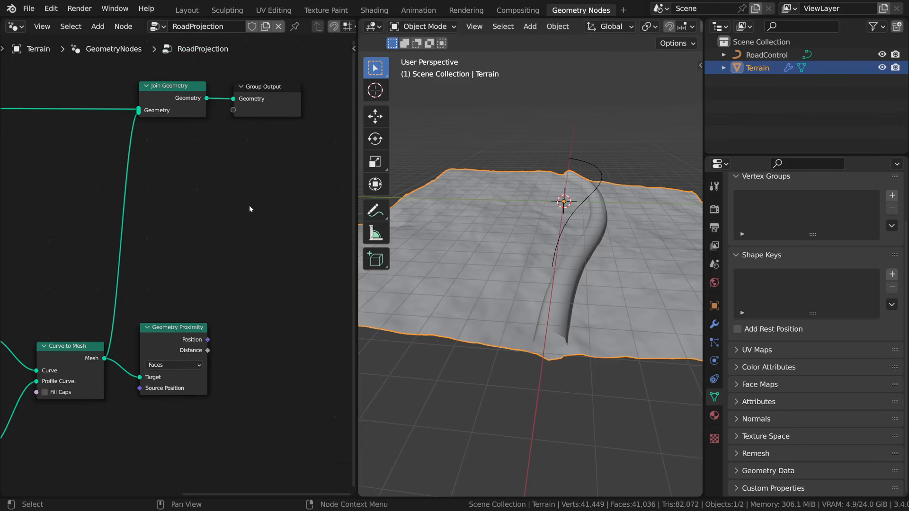
scroll(258, 171, down, 2)
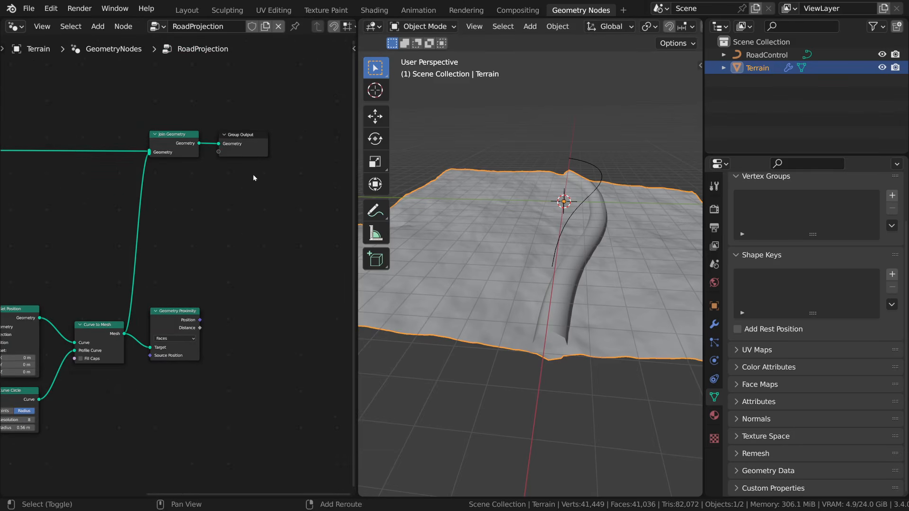
key(shift+a)
click(253, 174)
text(view)
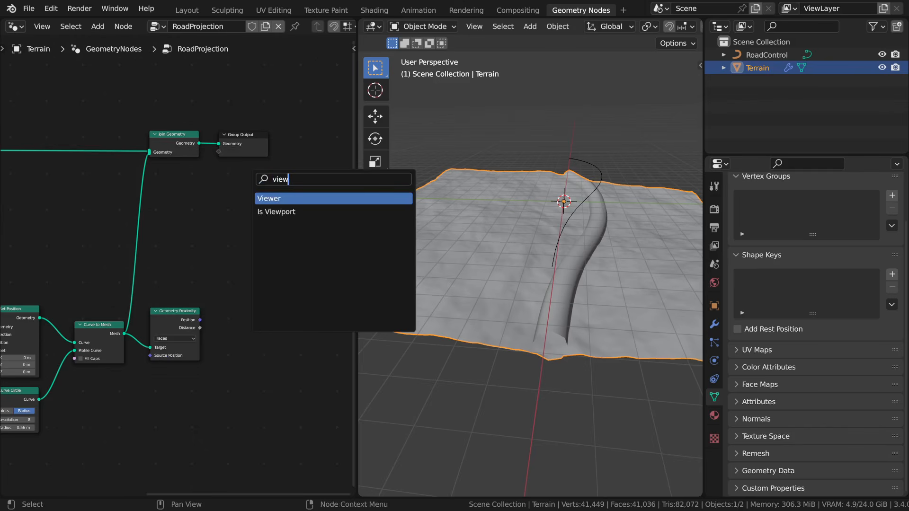
click(285, 198)
click(286, 199)
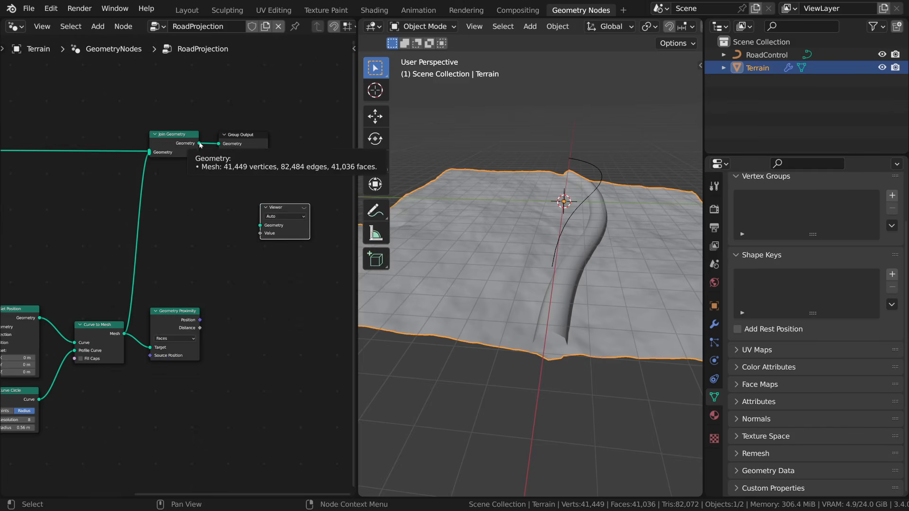
Feed the original terrain geometry and the Geometry Proximity Distance into the Viewer's Geometry and Value, and activate the Viewer
scroll(148, 195, down, 4)
middle_drag(128, 172, 202, 183)
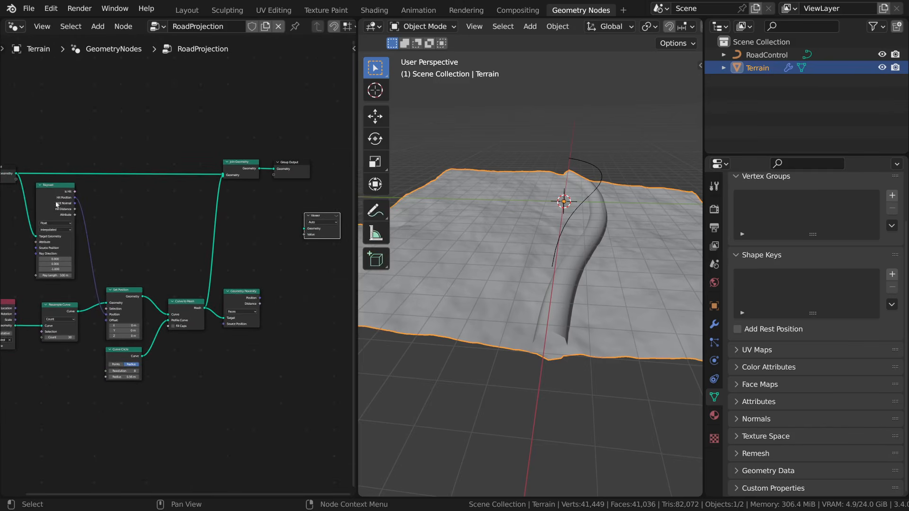
drag(16, 174, 304, 228)
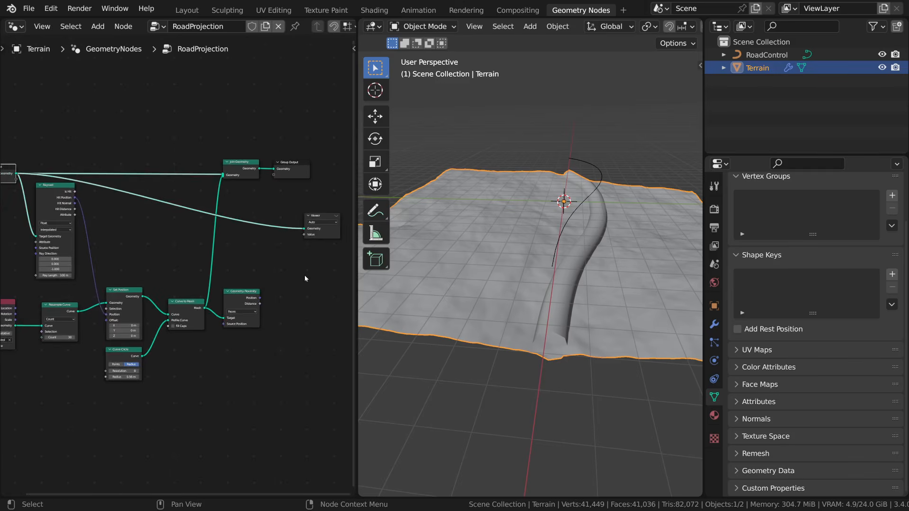
scroll(227, 278, up, 3)
scroll(228, 278, up, 1)
drag(183, 336, 268, 208)
click(325, 174)
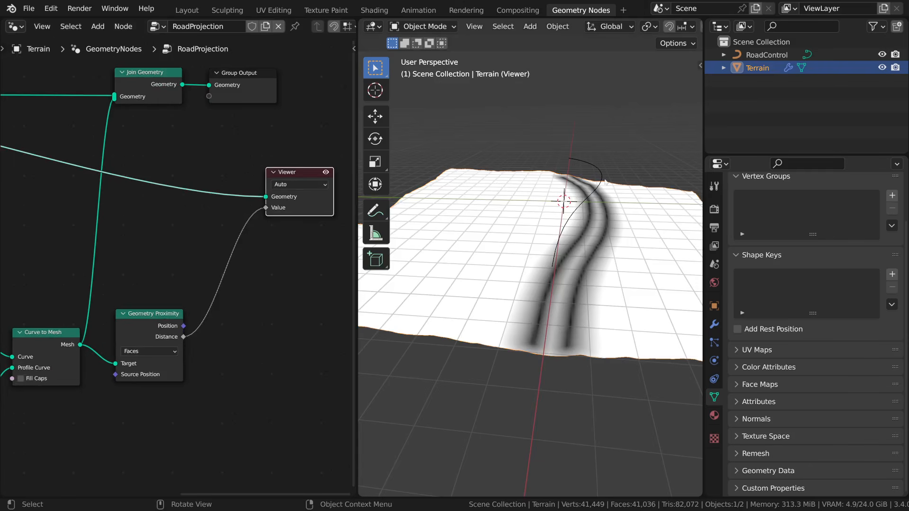
Examine the distance gradient along the road, toggling the Viewer off and on to compare it with the tube mesh
middle_drag(596, 255, 529, 248)
scroll(529, 249, up, 4)
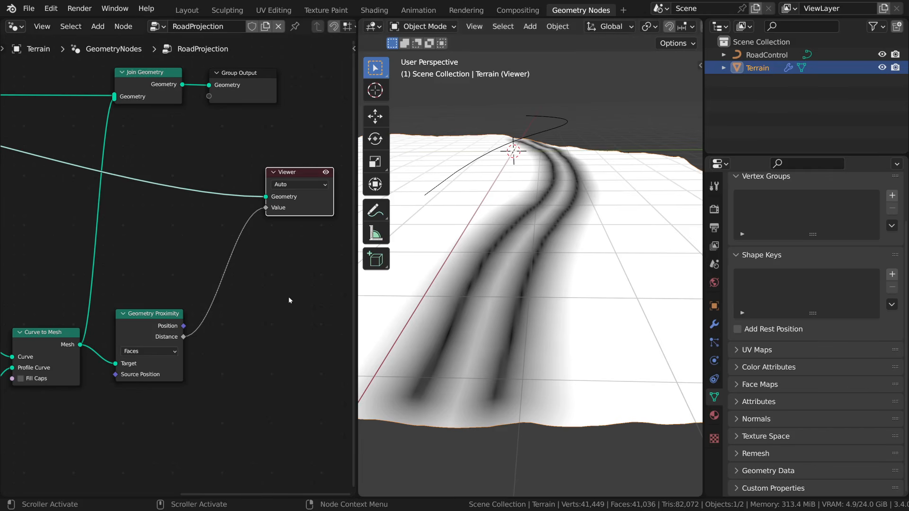
scroll(289, 296, down, 2)
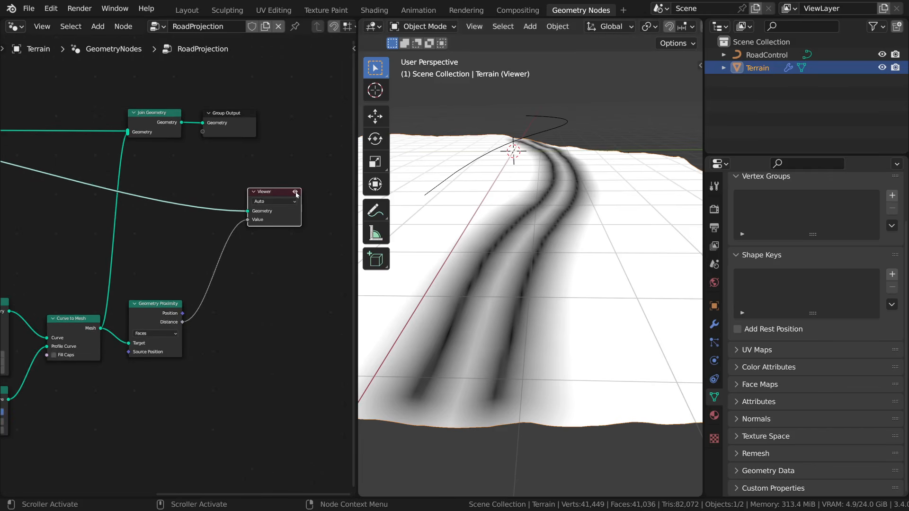
click(296, 193)
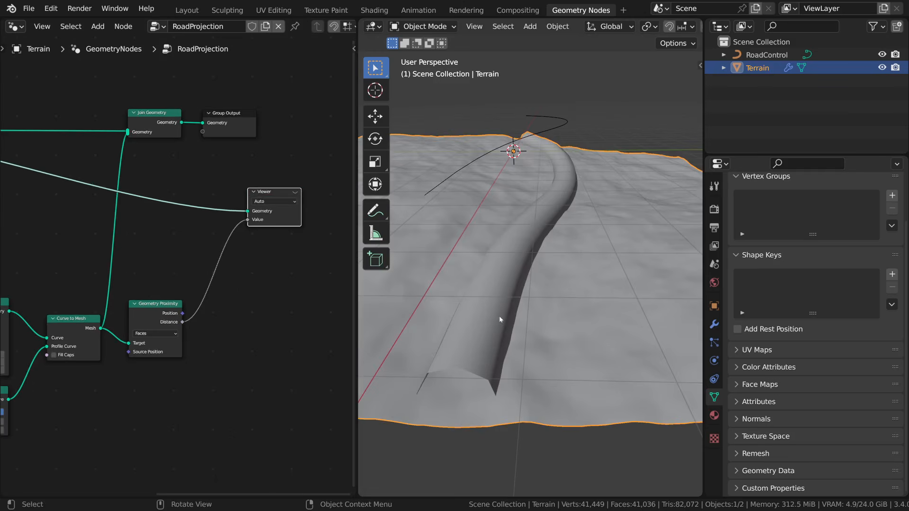
middle_drag(500, 320, 502, 301)
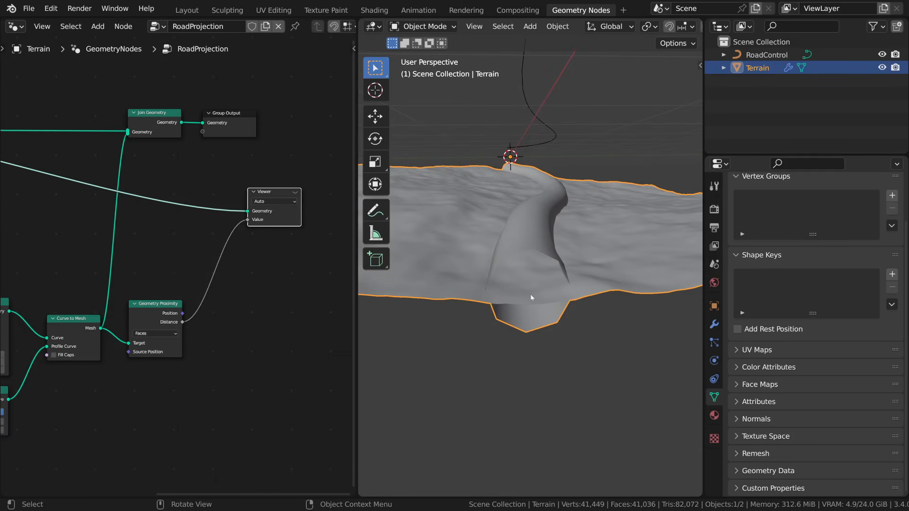
click(172, 315)
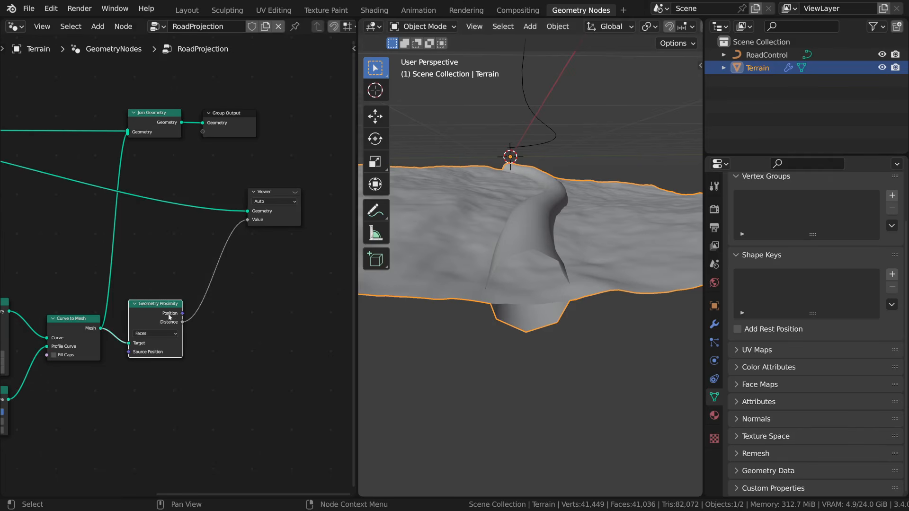
click(294, 192)
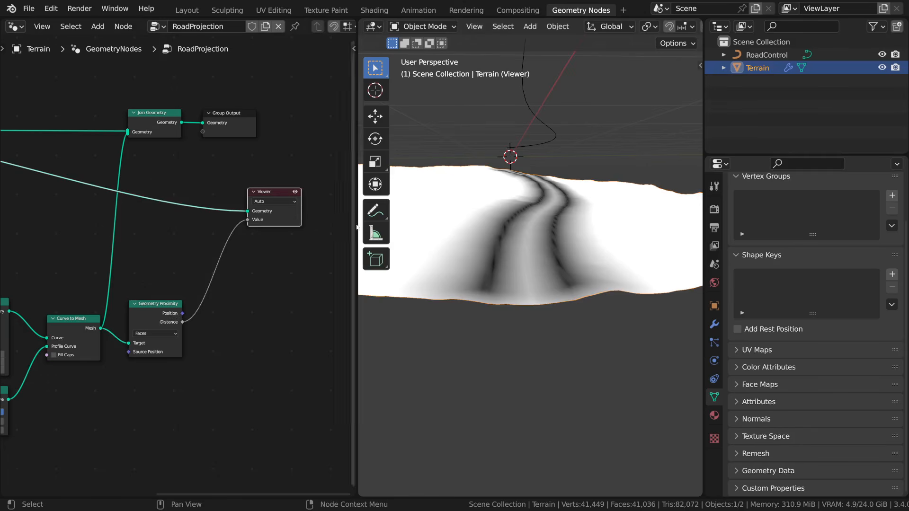
middle_drag(548, 271, 530, 322)
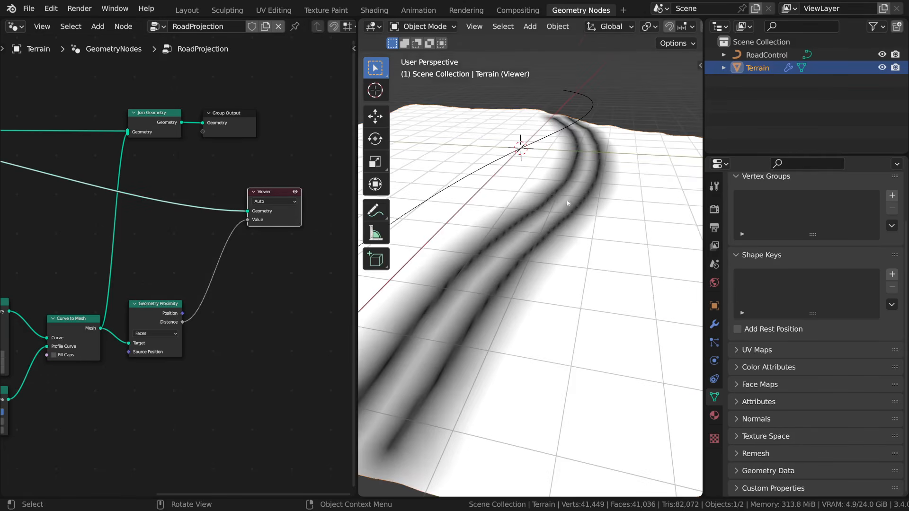
Insert a Map Range node on the link between the Geometry Proximity Distance and the Viewer's Value
scroll(263, 293, down, 2)
middle_drag(256, 284, 253, 312)
scroll(255, 309, up, 2)
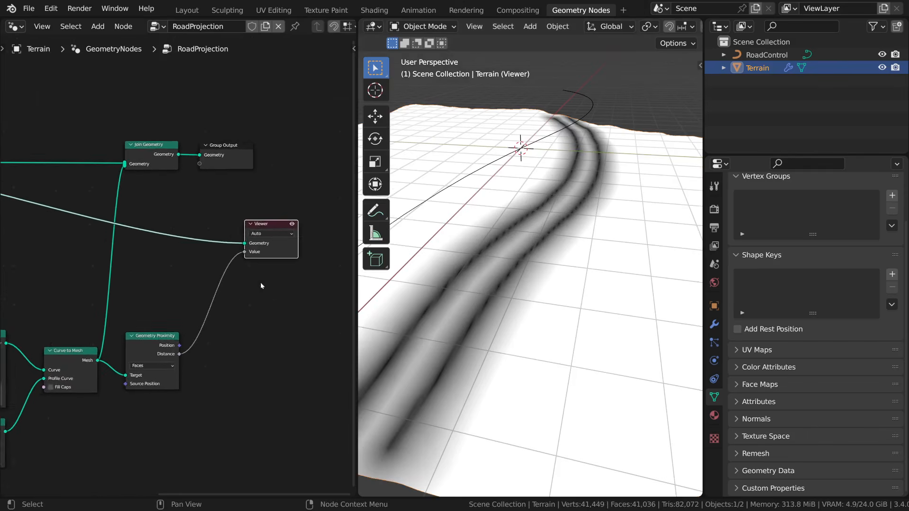
scroll(259, 282, down, 2)
middle_drag(244, 269, 270, 302)
middle_drag(263, 245, 253, 218)
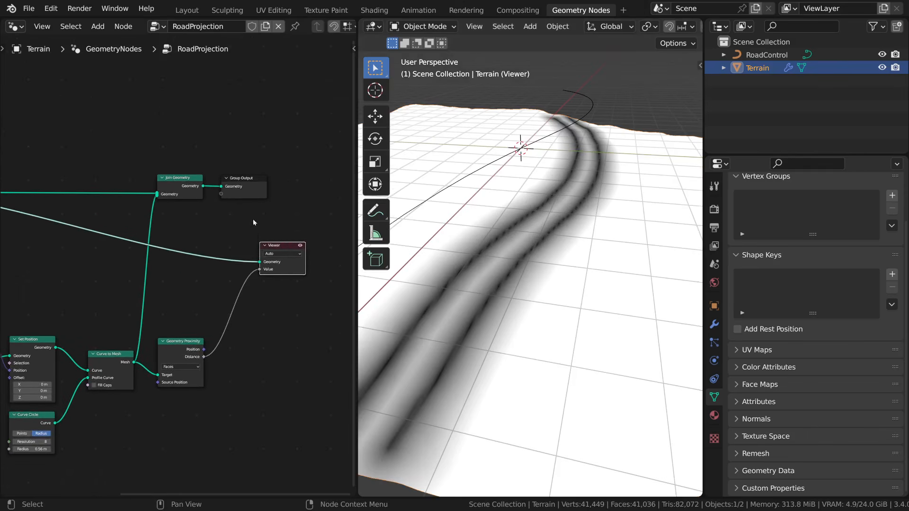
key(shift+a)
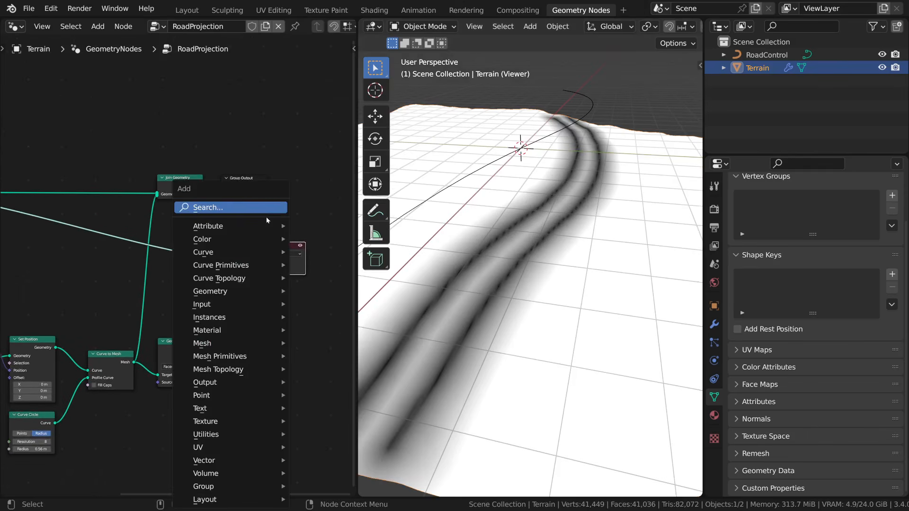
click(229, 207)
text(map)
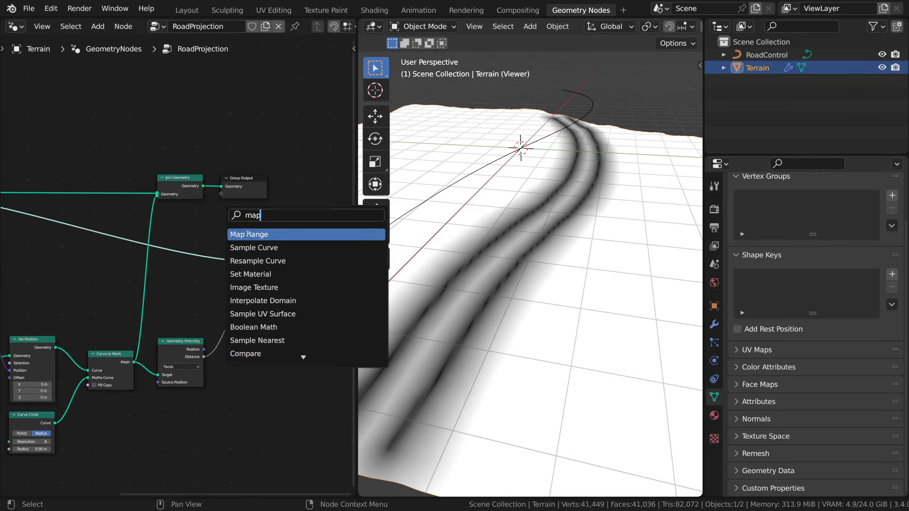
click(247, 234)
click(242, 335)
scroll(247, 341, up, 4)
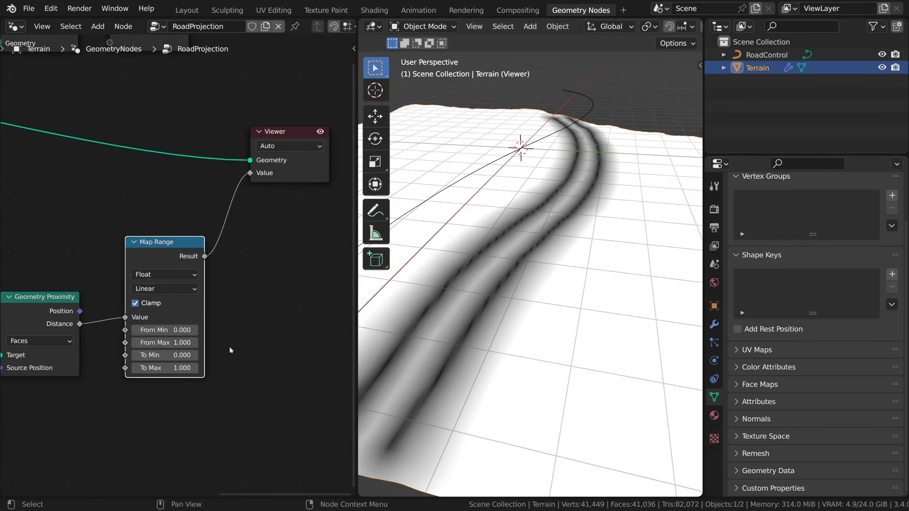
Invert the Map Range output by setting To Min to 1 and To Max to 0
middle_drag(230, 350, 271, 345)
click(206, 350)
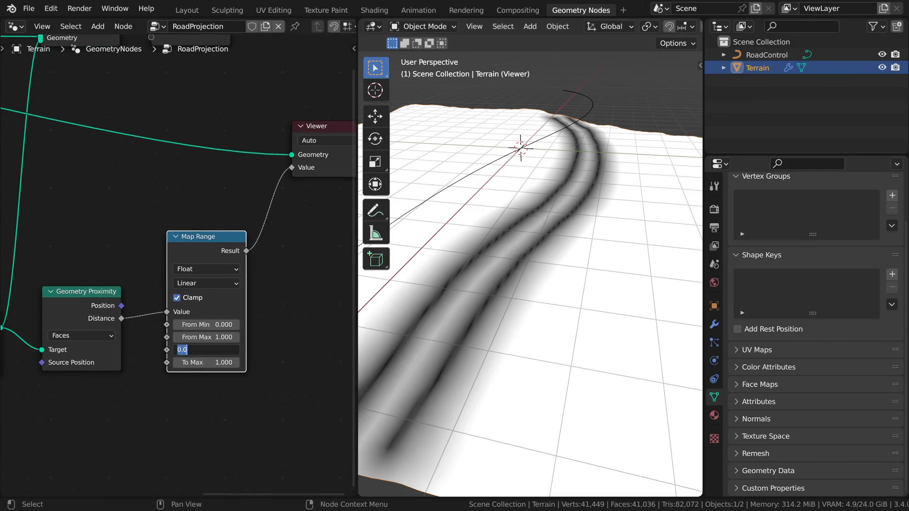
text(1)
key(Tab)
text(0)
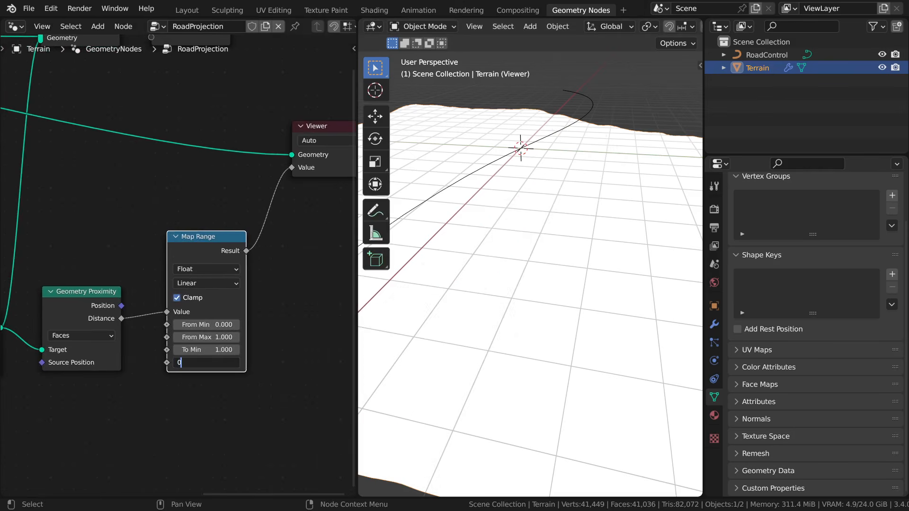
key(Return)
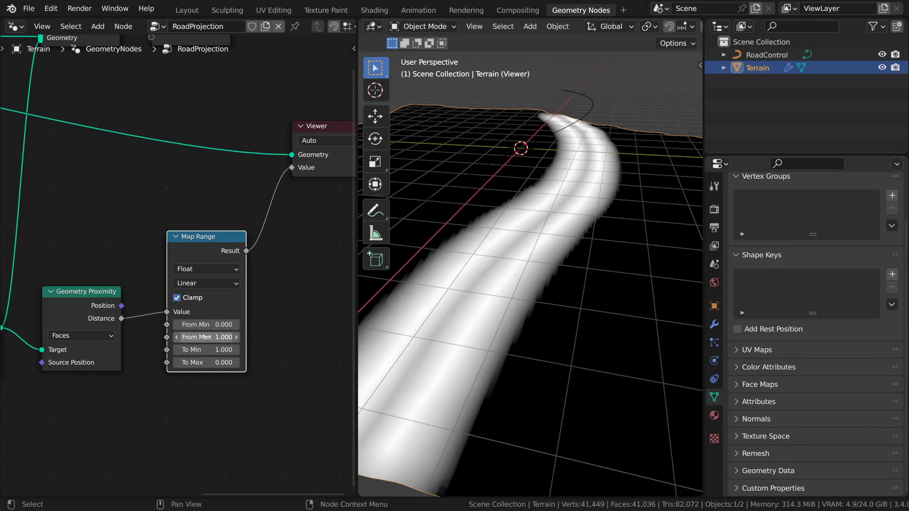
Tighten the road mask's falloff by setting the Map Range's From Min to 0.520 and From Max to 0.980
middle_drag(453, 309, 471, 316)
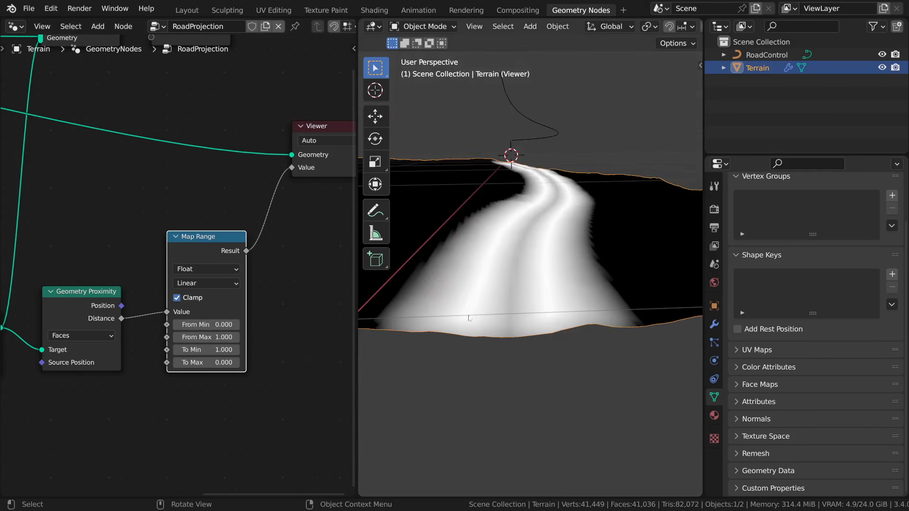
scroll(178, 265, up, 1)
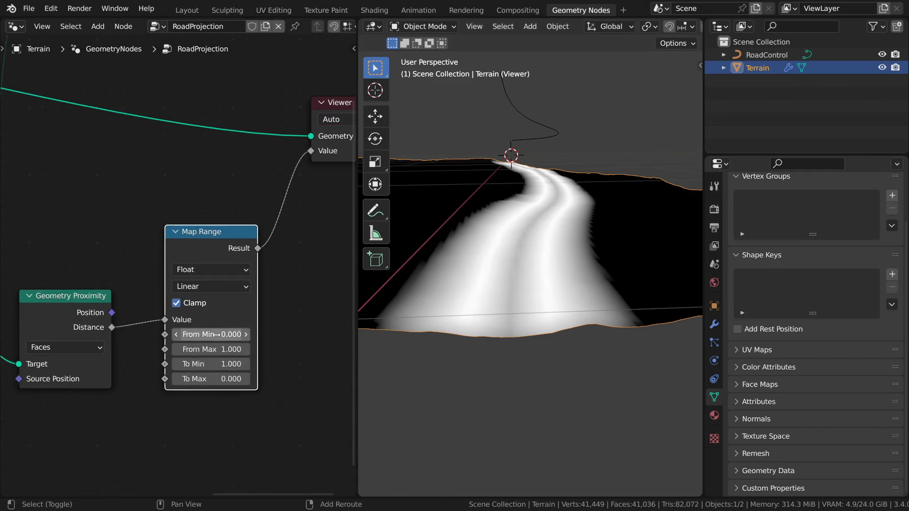
mouse_move(216, 335)
mouse_down()
mouse_move(280, 335)
mouse_move(238, 335)
mouse_move(252, 335)
mouse_move(213, 351)
mouse_move(318, 350)
mouse_move(201, 350)
mouse_move(211, 351)
mouse_up()
scroll(489, 266, down, 5)
mouse_move(490, 265)
middle_down()
mouse_move(470, 282)
mouse_move(498, 273)
middle_up()
scroll(498, 272, up, 2)
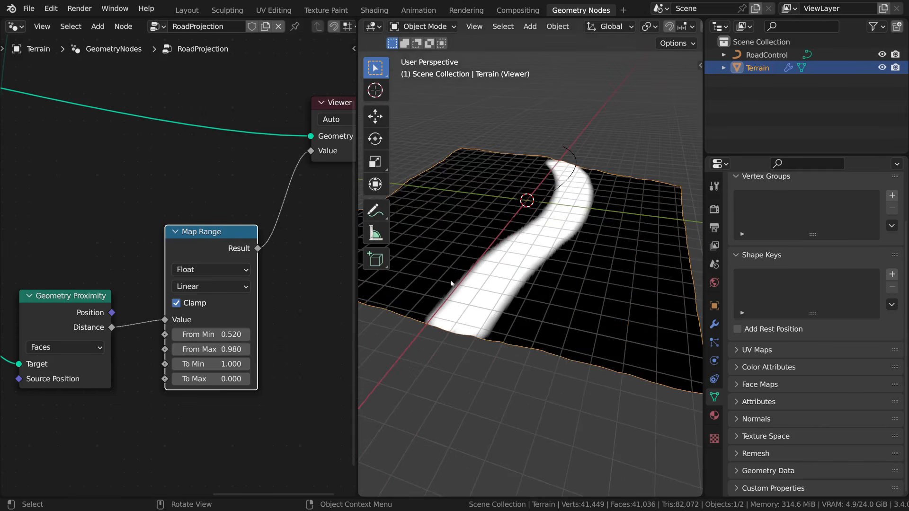
Set the Curve Circle profile's radius to 0.3 m
middle_drag(47, 332, 246, 284)
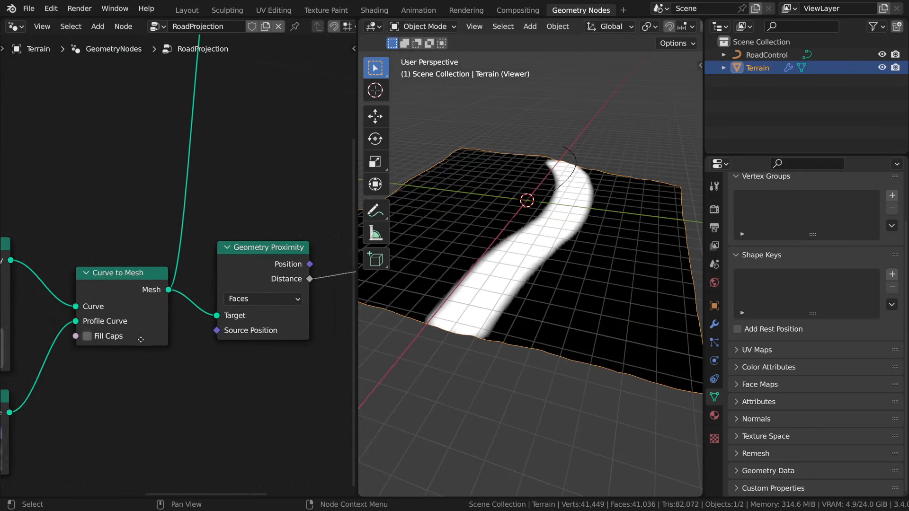
middle_drag(31, 404, 232, 310)
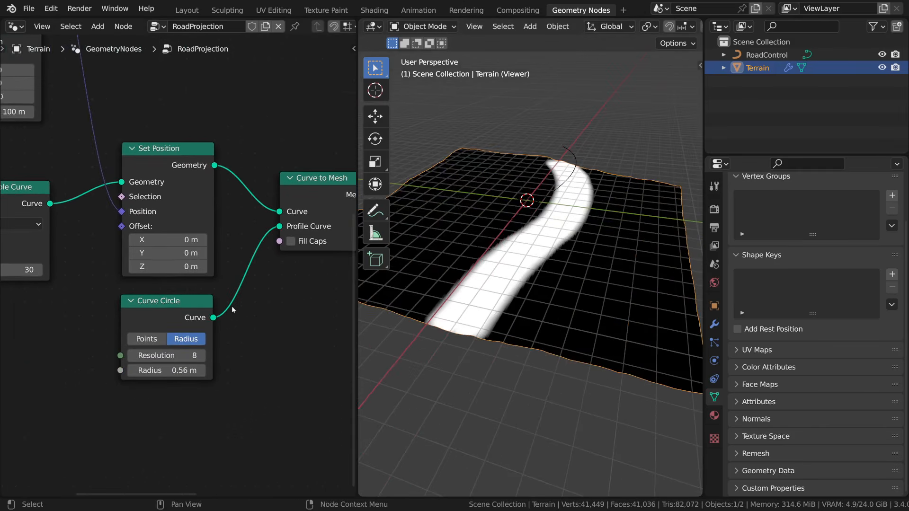
click(166, 370)
text(0.3)
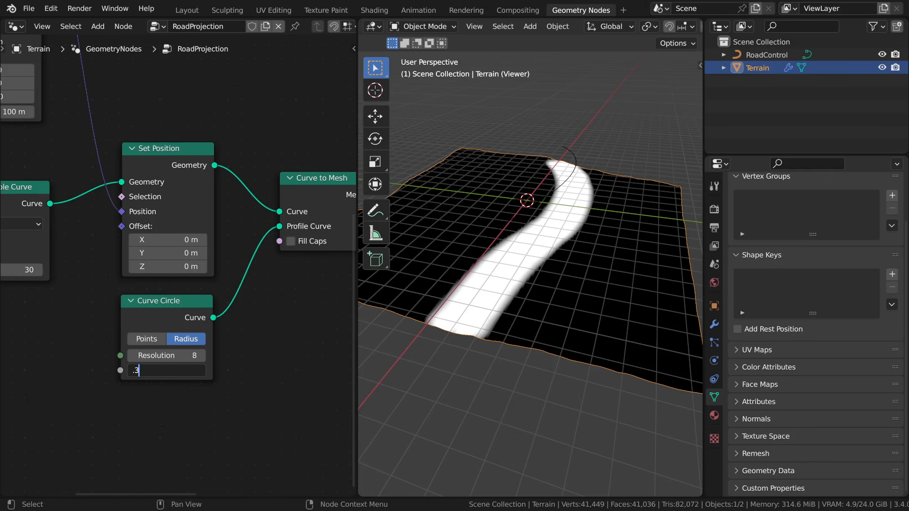
key(Return)
middle_drag(351, 316, 123, 313)
scroll(208, 321, down, 2)
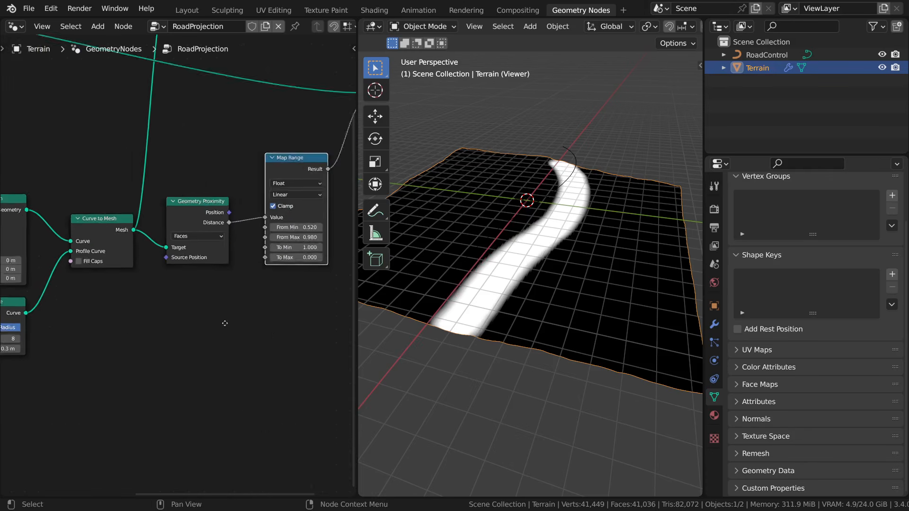
Narrow the road mask by setting the Map Range's From Min to 0.280 and From Max to 0.680
middle_drag(313, 287, 240, 312)
scroll(240, 313, up, 4)
middle_drag(223, 265, 213, 355)
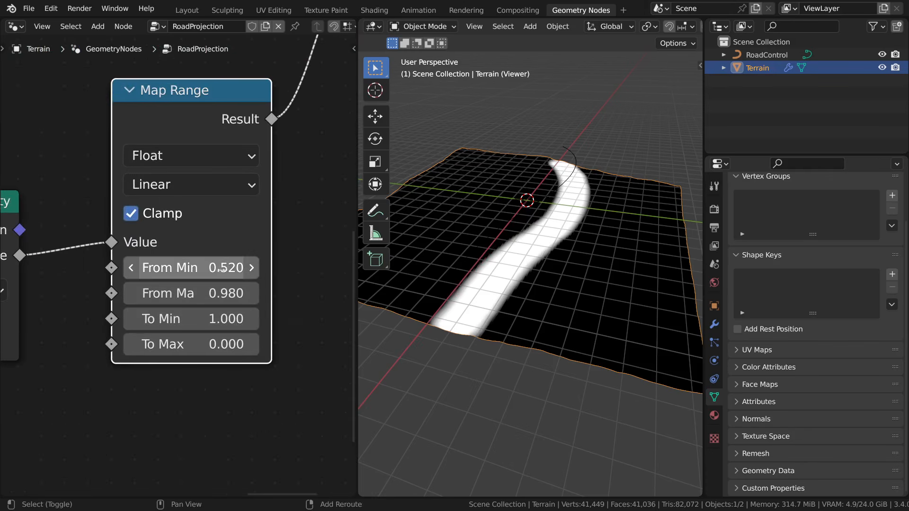
mouse_move(220, 268)
mouse_down()
mouse_move(187, 268)
mouse_move(205, 268)
mouse_up()
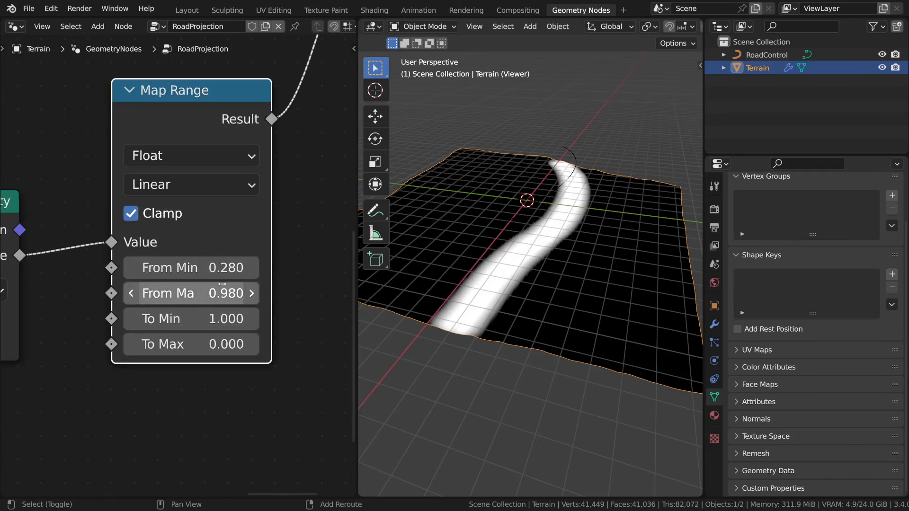
middle_drag(497, 339, 523, 326)
scroll(523, 327, up, 3)
drag(225, 293, 196, 294)
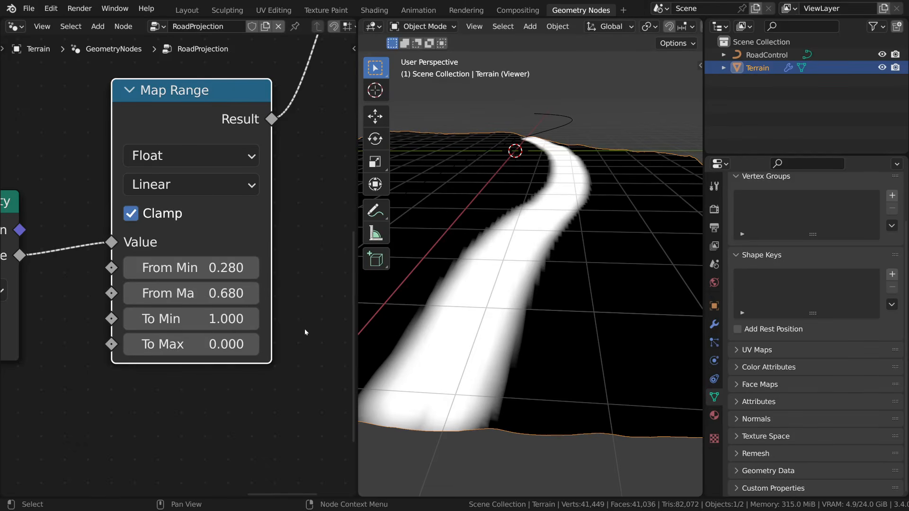
Delete the Viewer node and dissolve the Join Geometry node so only the terrain feeds the Group Output
scroll(305, 328, down, 5)
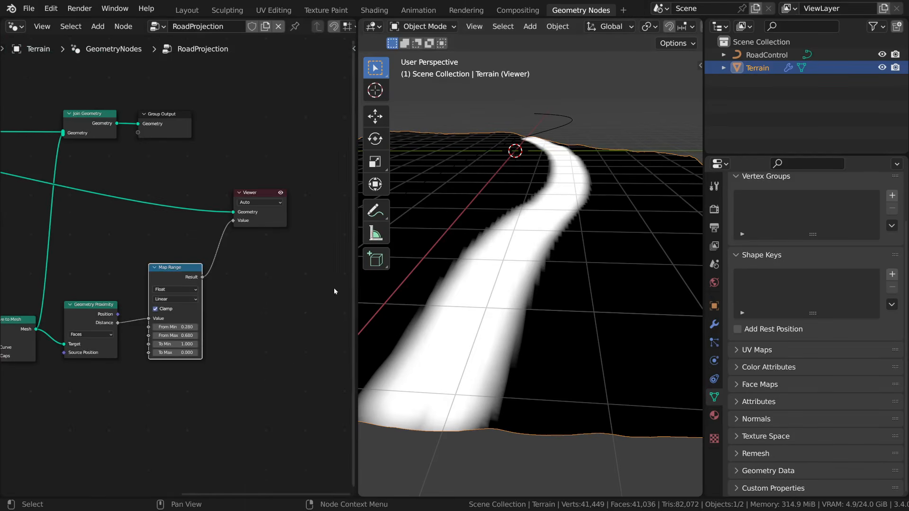
scroll(277, 270, up, 3)
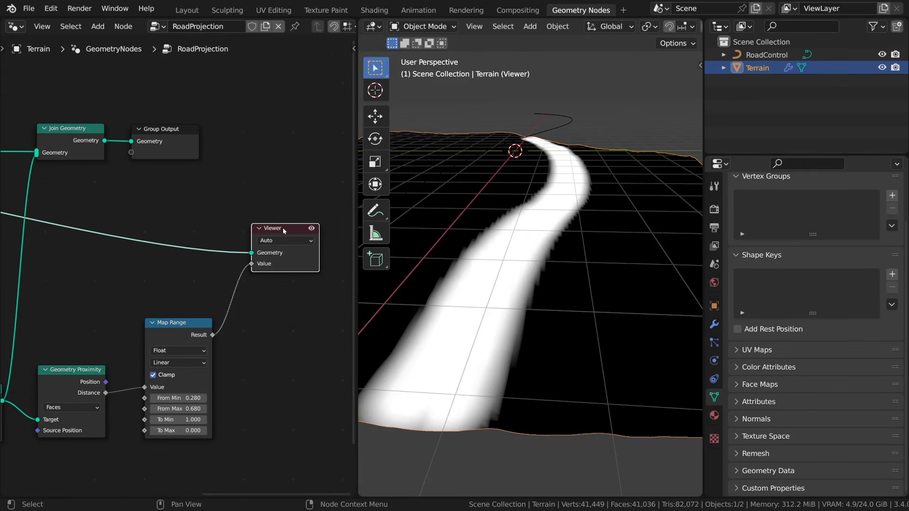
key(x)
scroll(185, 267, down, 1)
click(101, 165)
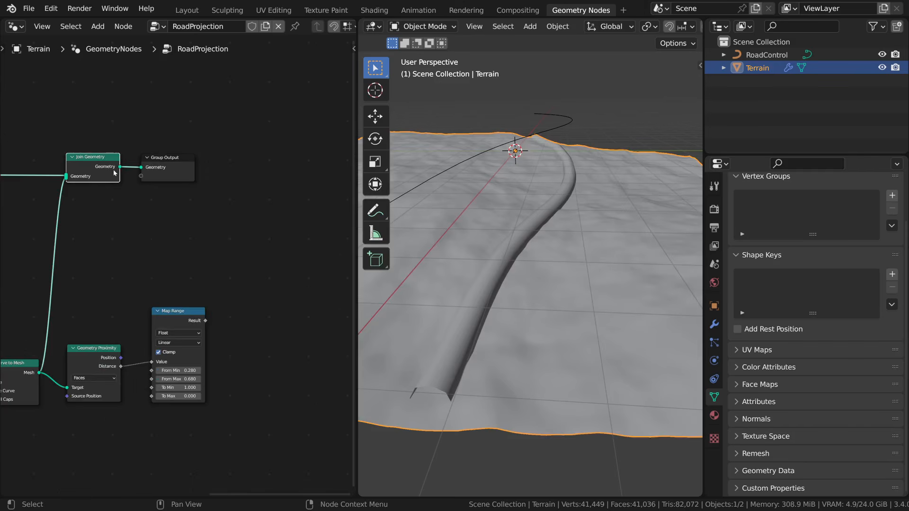
key(ctrl+x)
scroll(113, 173, down, 1)
middle_drag(114, 173, 255, 199)
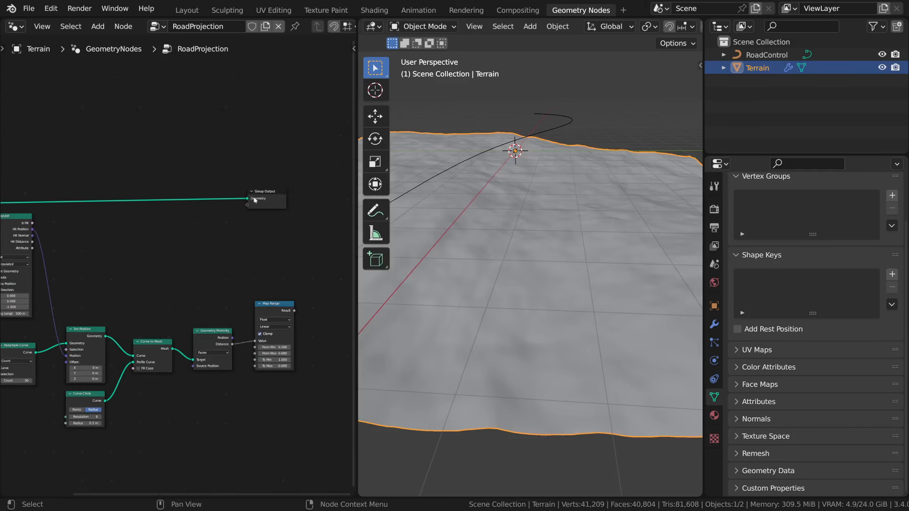
Move the Group Output farther away and insert a Store Named Attribute node on the terrain geometry link before it
drag(255, 199, 331, 210)
scroll(186, 246, down, 1)
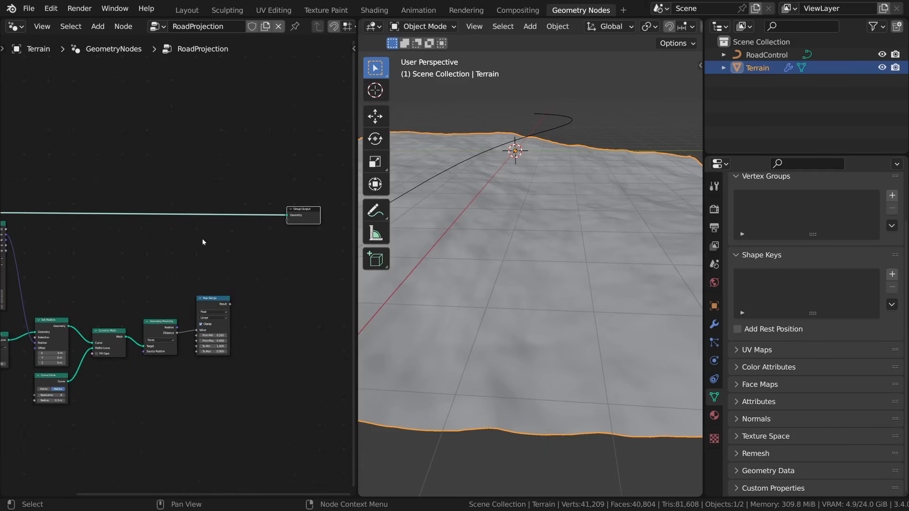
key(shift+a)
click(182, 208)
text(sto)
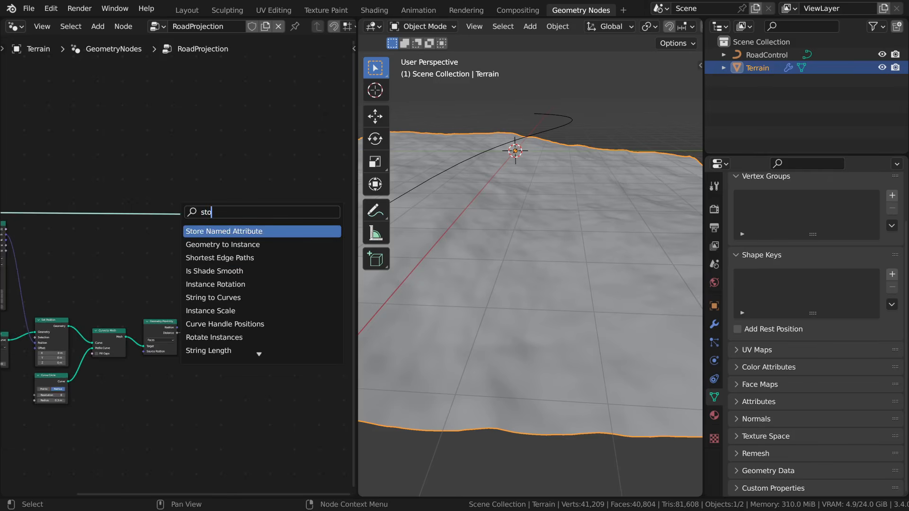
key(Return)
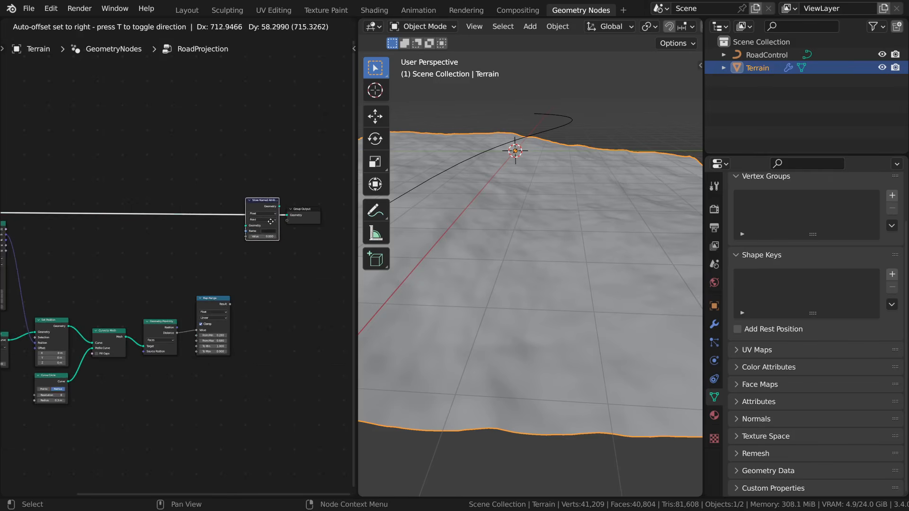
click(259, 222)
Move the Store Named Attribute node slightly above the level of the Group Output
middle_drag(181, 256, 220, 235)
scroll(143, 236, down, 3)
middle_drag(142, 235, 147, 237)
scroll(146, 239, up, 3)
drag(292, 187, 290, 177)
middle_drag(281, 236, 219, 254)
scroll(219, 254, up, 3)
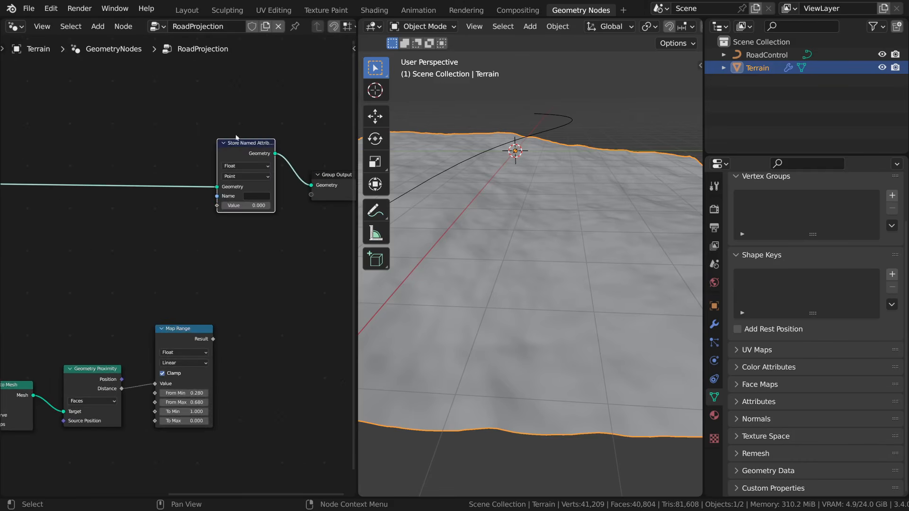
Name the stored attribute roadMASK and feed the Map Range Result into its Value
click(252, 195)
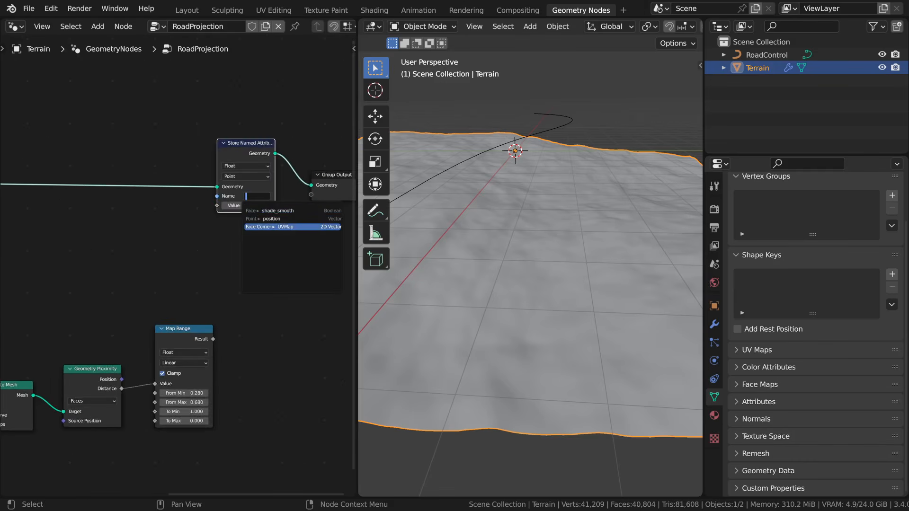
text(road)
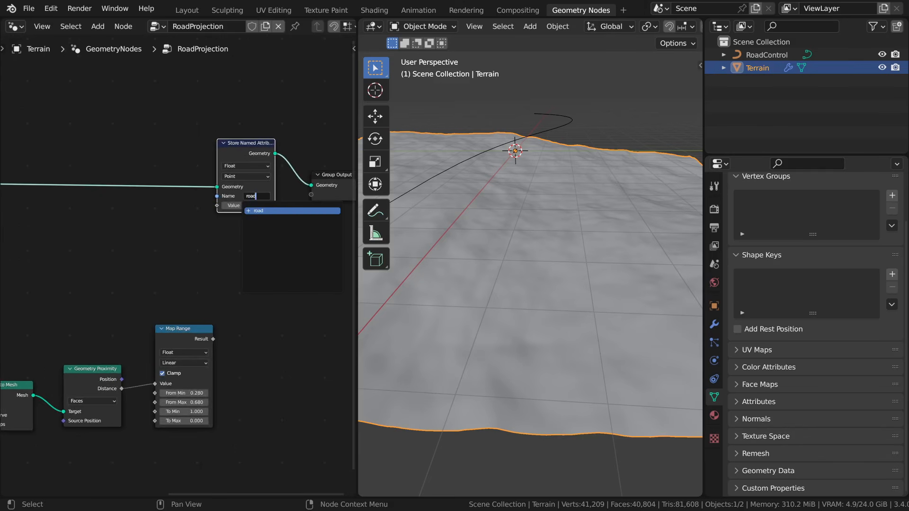
text(MASK)
key(Return)
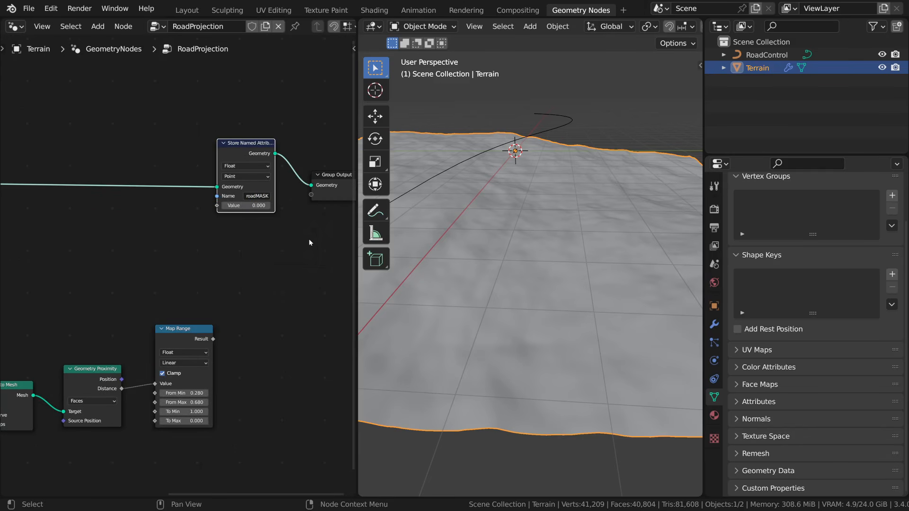
drag(211, 340, 219, 207)
middle_drag(262, 269, 222, 267)
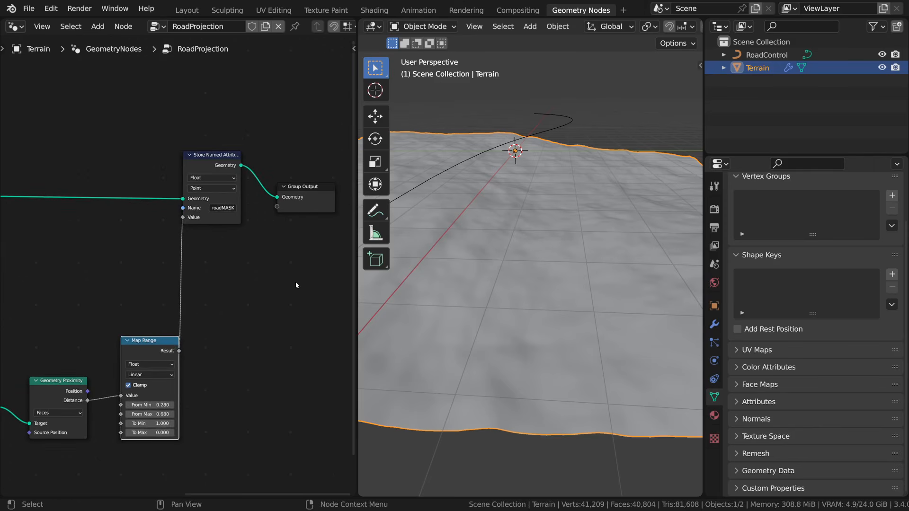
Check the RoadProjection modifier's internal dependencies for the attribute it writes, and collapse them again
click(714, 325)
click(754, 318)
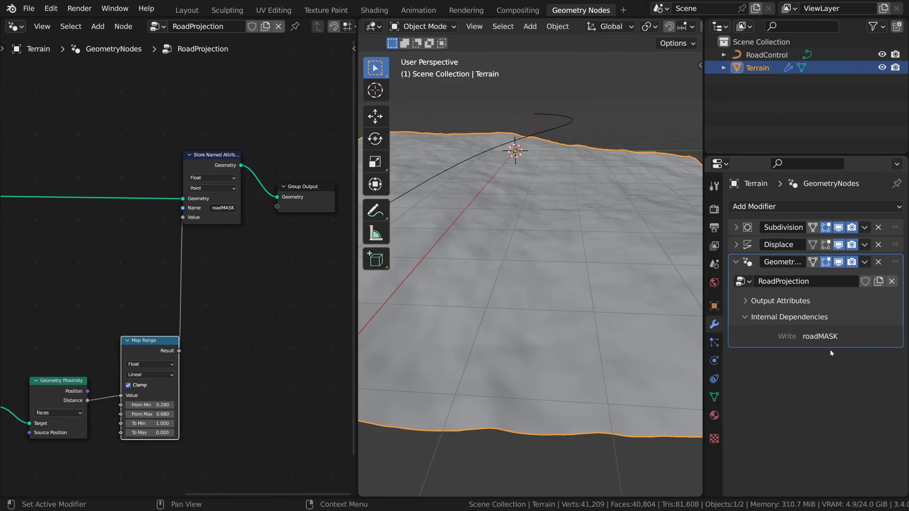
click(747, 317)
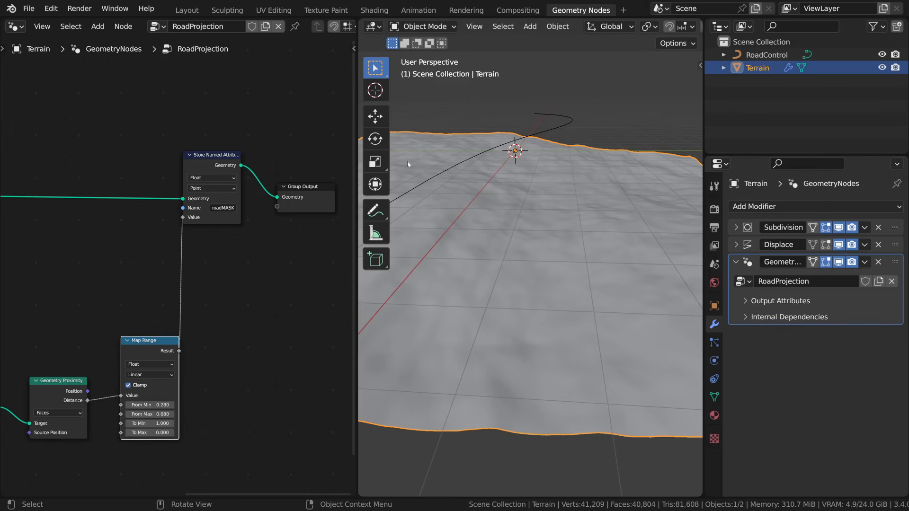
Switch to the Shading workspace and display the viewport in Rendered shading
click(373, 9)
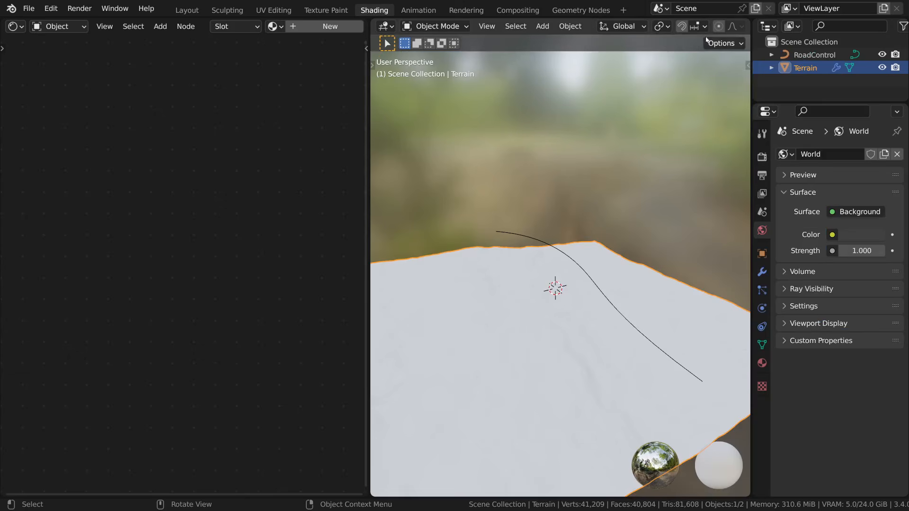
scroll(724, 26, down, 6)
click(727, 26)
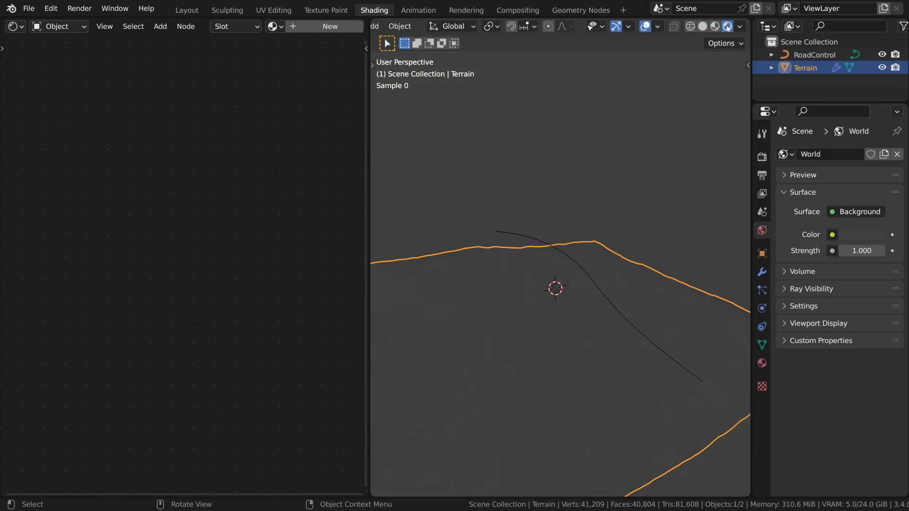
Add a Sun light, raise it vertically above the terrain and rotate it freely so it lights the surface at an angle
key(shift+a)
mouse_move(512, 382)
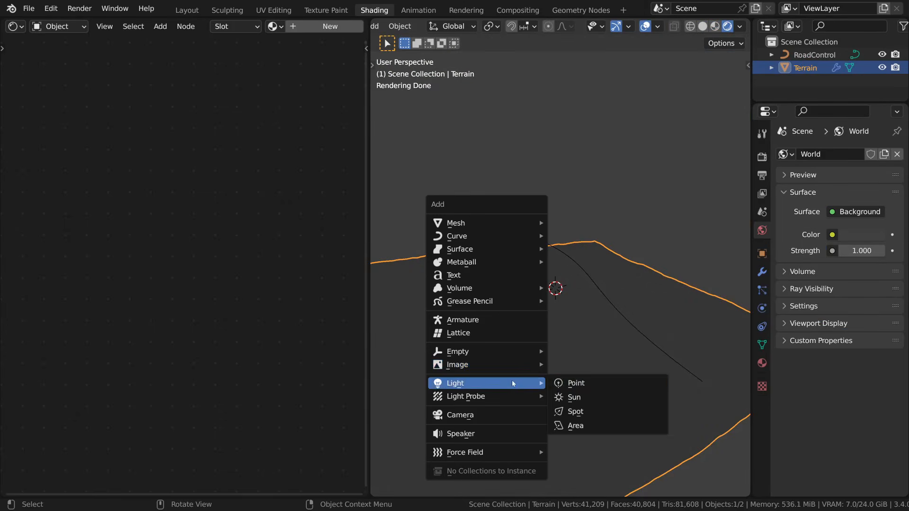
click(594, 395)
key(g)
key(z)
click(684, 319)
key(r)
key(r)
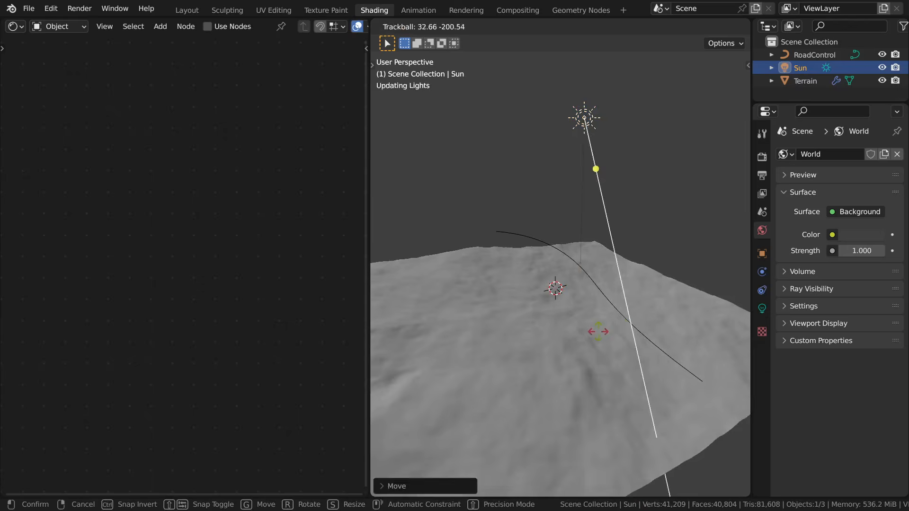
click(648, 369)
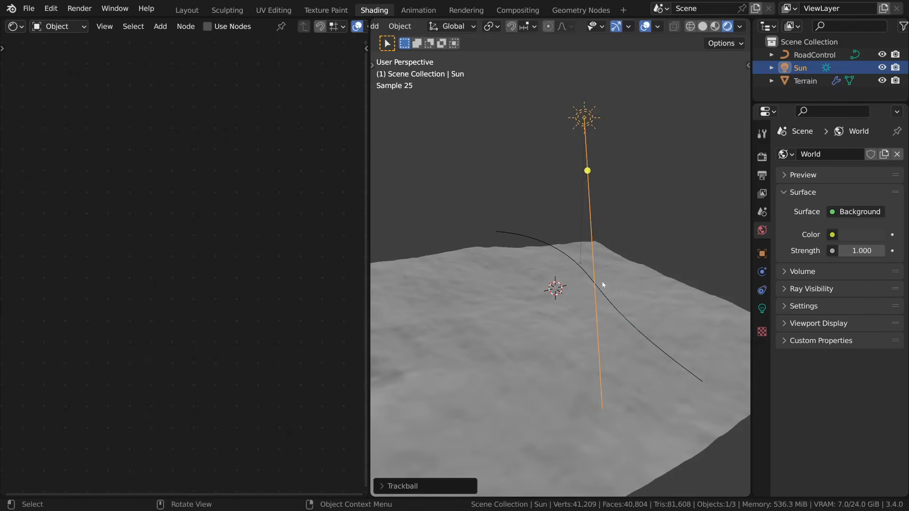
Create a new material on the terrain object and name it Terrain
click(521, 305)
click(329, 27)
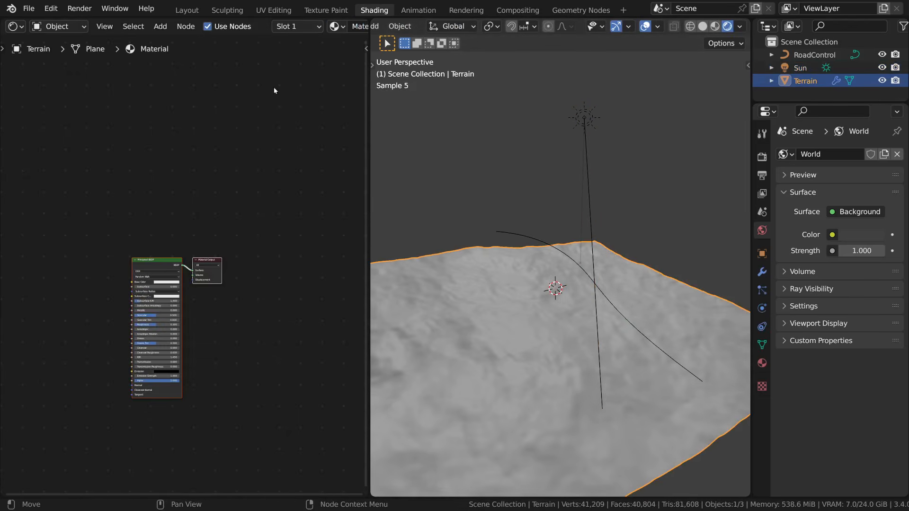
click(314, 27)
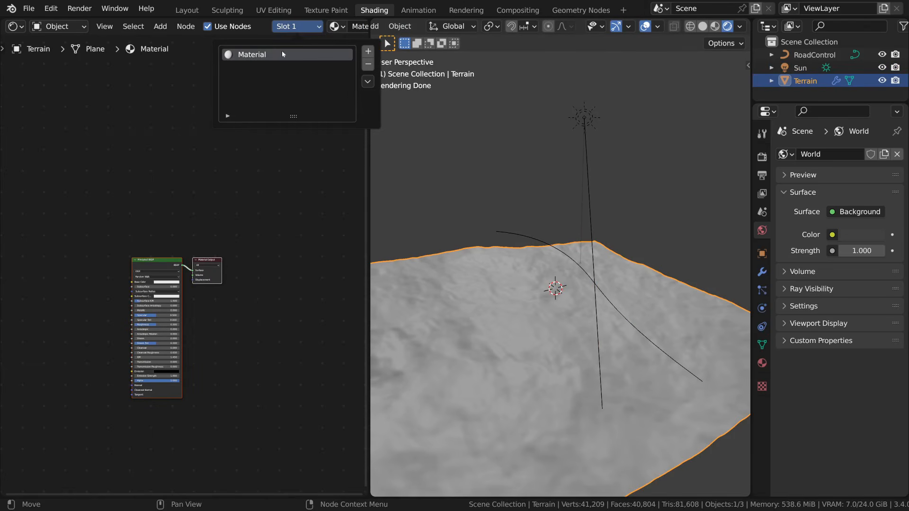
double_click(360, 26)
text(Terrain)
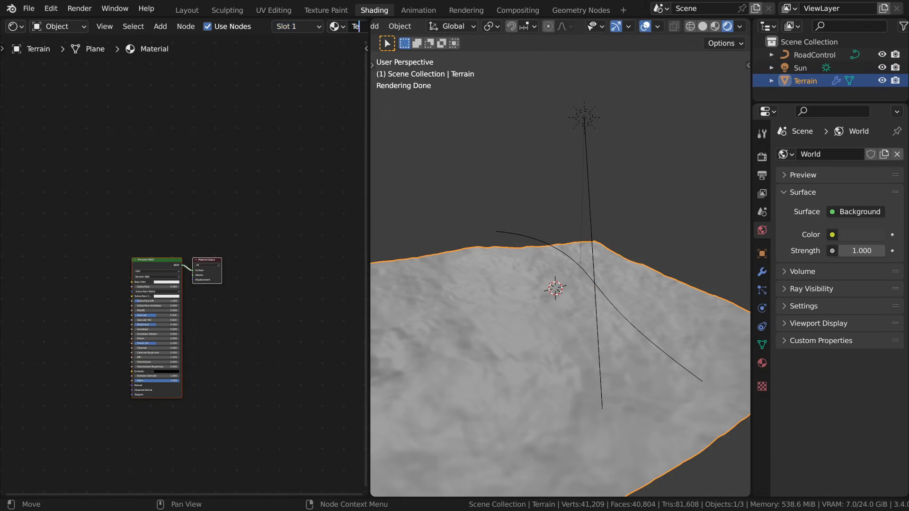
key(Return)
Add an Attribute node reading roadMASK and place it beside the Principled BSDF
scroll(197, 279, down, 3)
middle_drag(220, 331, 316, 275)
scroll(258, 268, up, 6)
middle_drag(240, 268, 211, 292)
scroll(173, 270, up, 3)
key(shift+a)
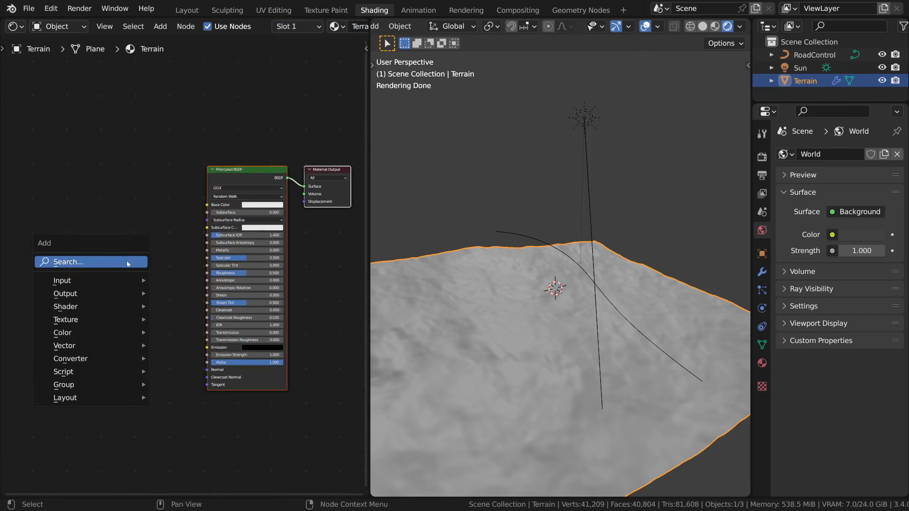
mouse_move(115, 281)
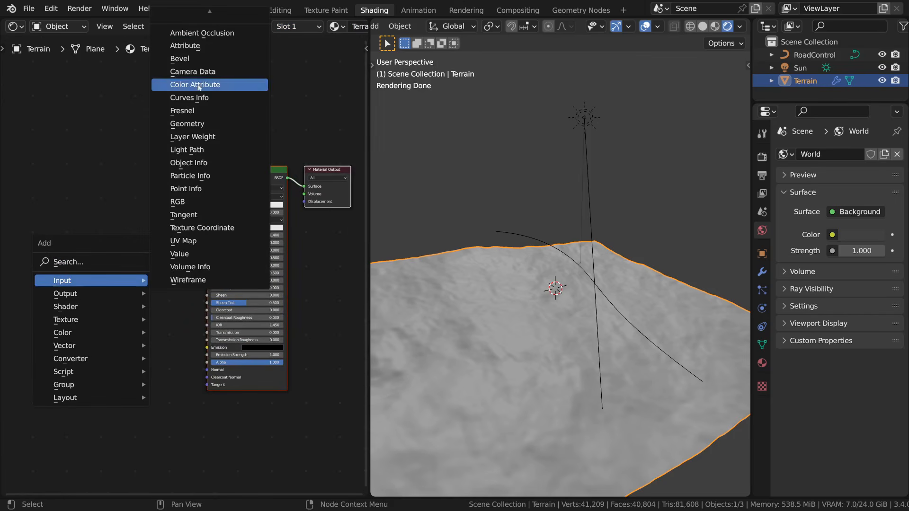
click(185, 45)
click(117, 322)
click(111, 328)
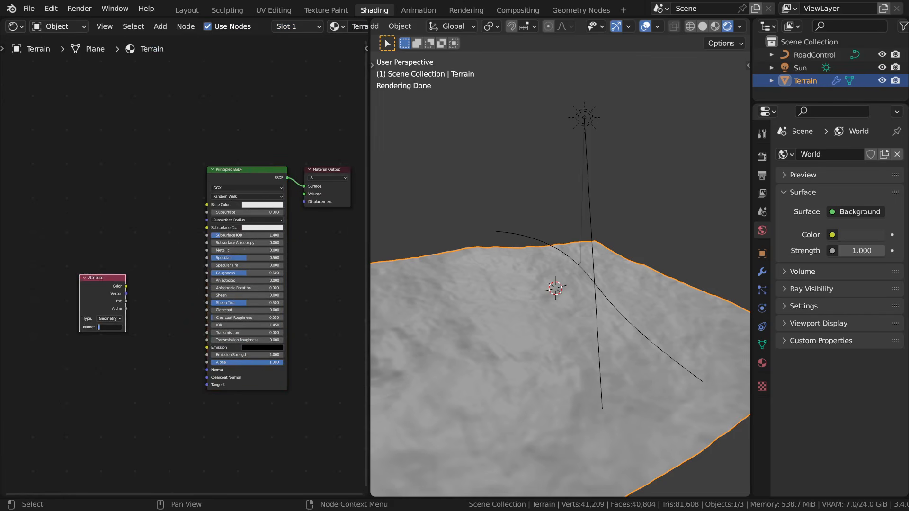
text(roadMASK)
key(Return)
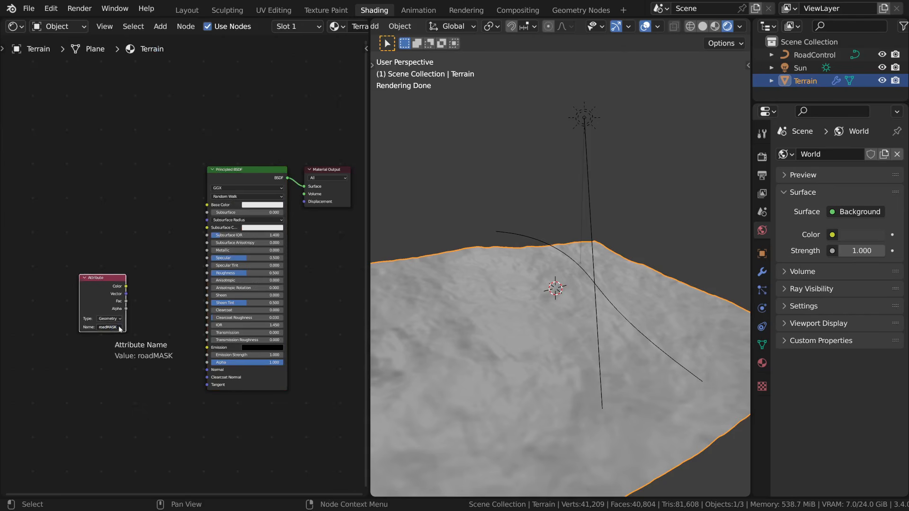
drag(109, 304, 96, 320)
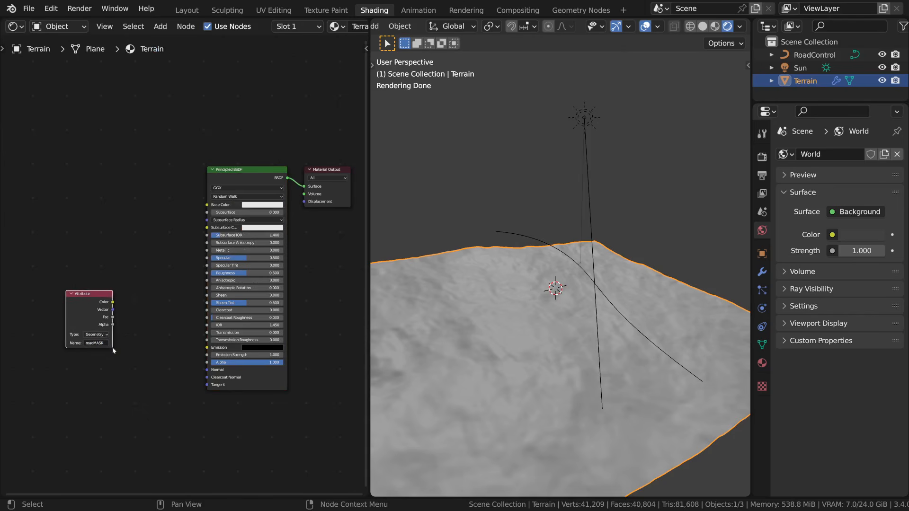
Preview the road mask by feeding the Attribute node's Fac into the Principled BSDF's Base Color
middle_drag(129, 327, 149, 280)
scroll(179, 266, up, 3)
drag(123, 272, 241, 132)
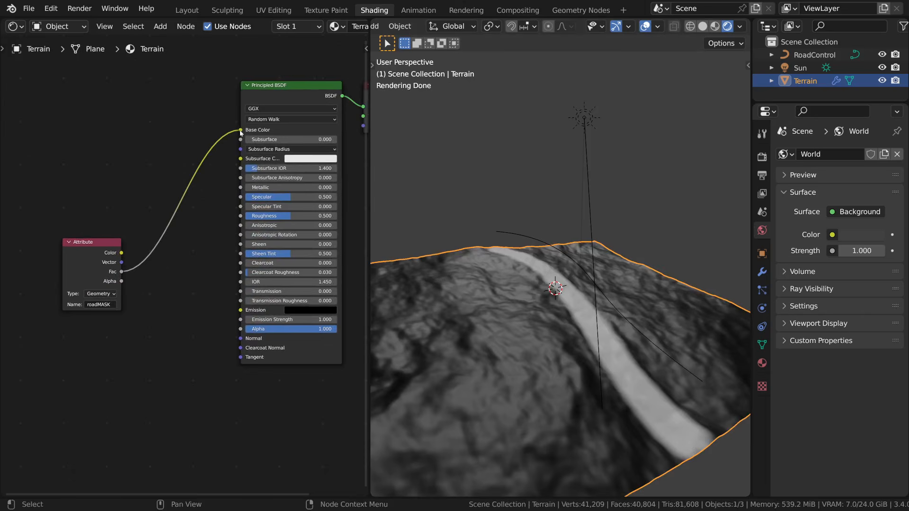
middle_drag(508, 314, 527, 299)
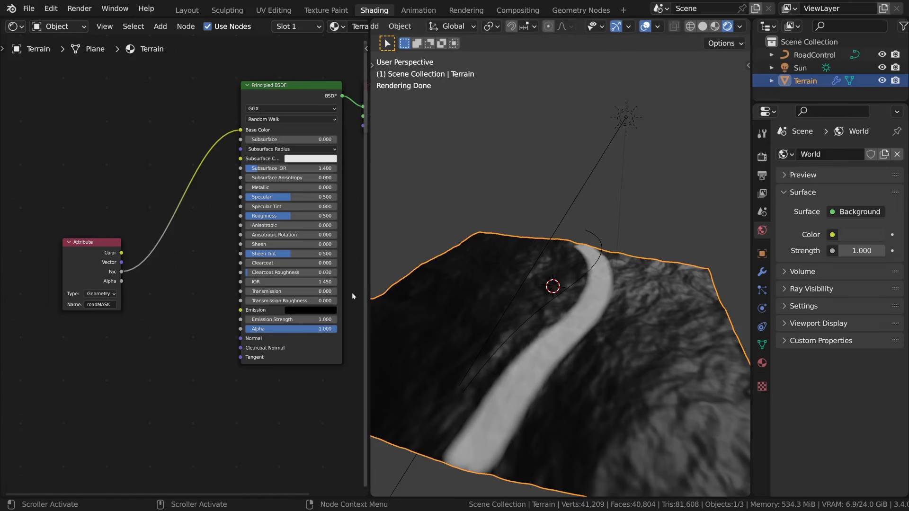
scroll(349, 292, down, 2)
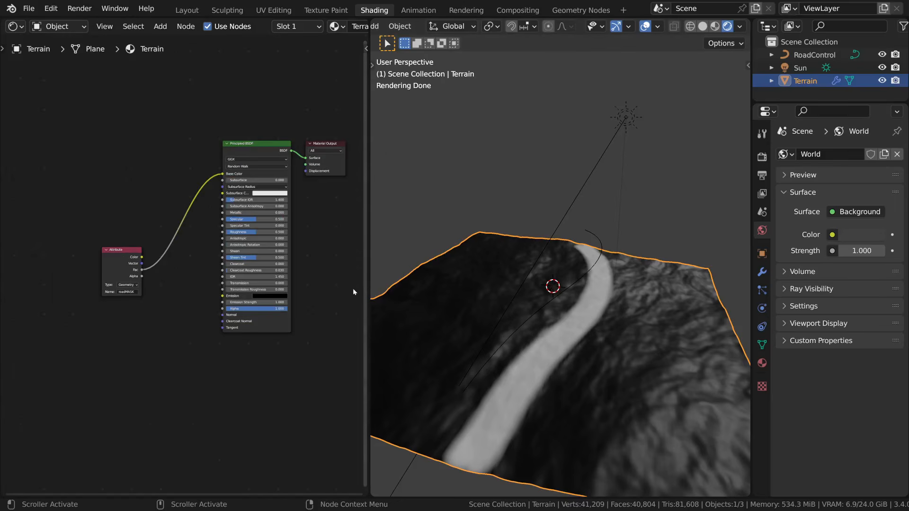
scroll(341, 288, up, 1)
Search the Poliigon library for desert sand and import the Ground Sand Desert Flat 001 texture at 2K with no object selected
click(425, 222)
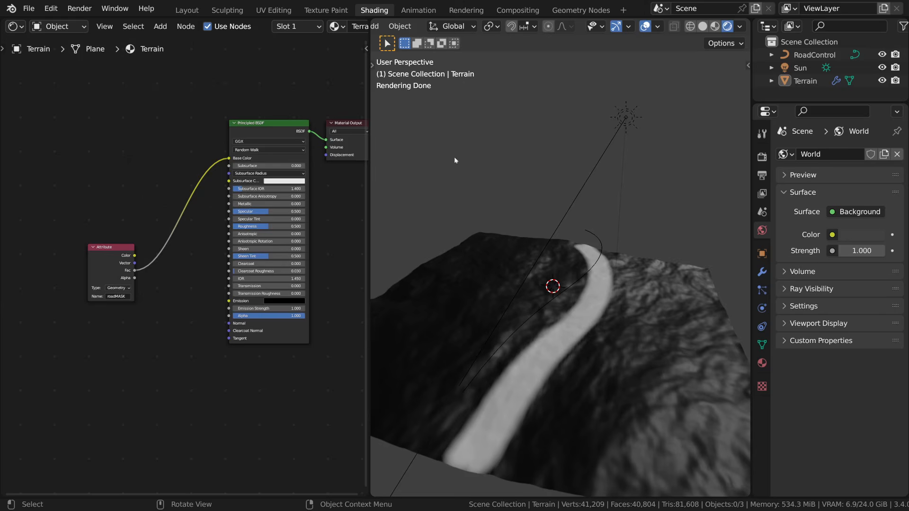
key(n)
click(744, 157)
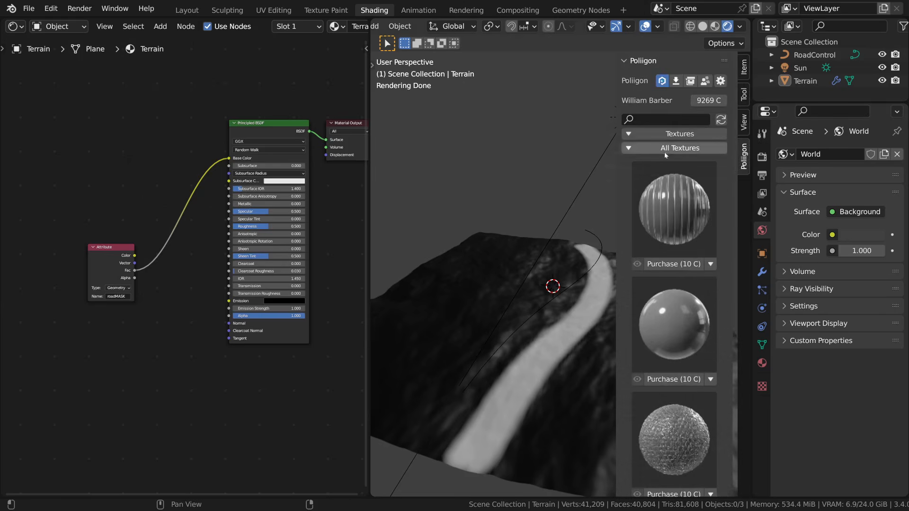
click(668, 119)
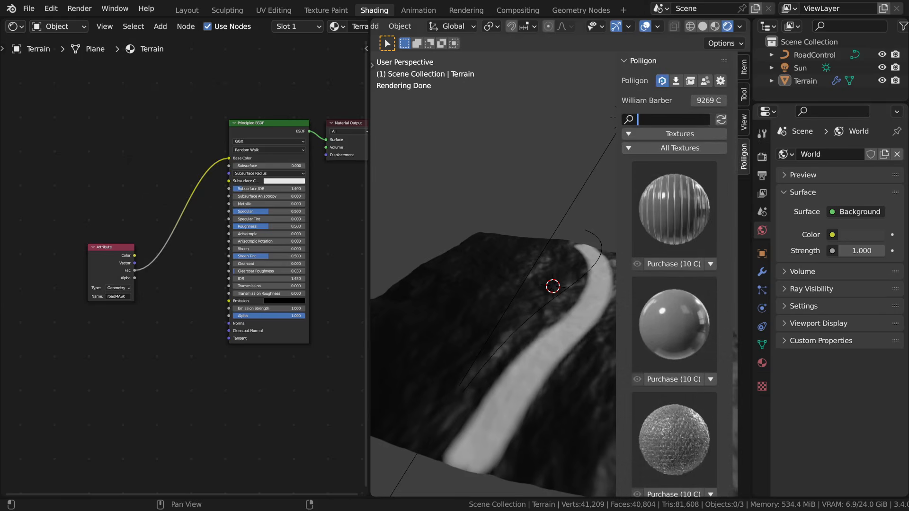
text(desert sand)
key(Return)
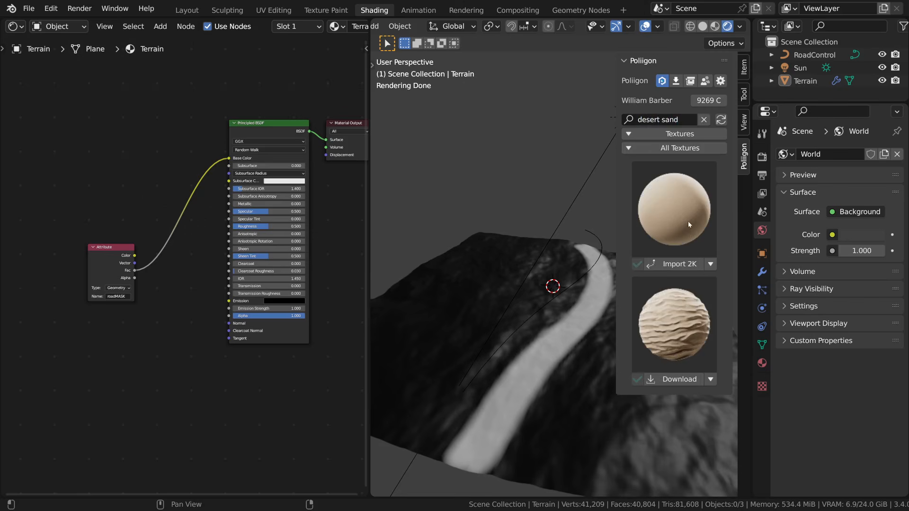
click(506, 244)
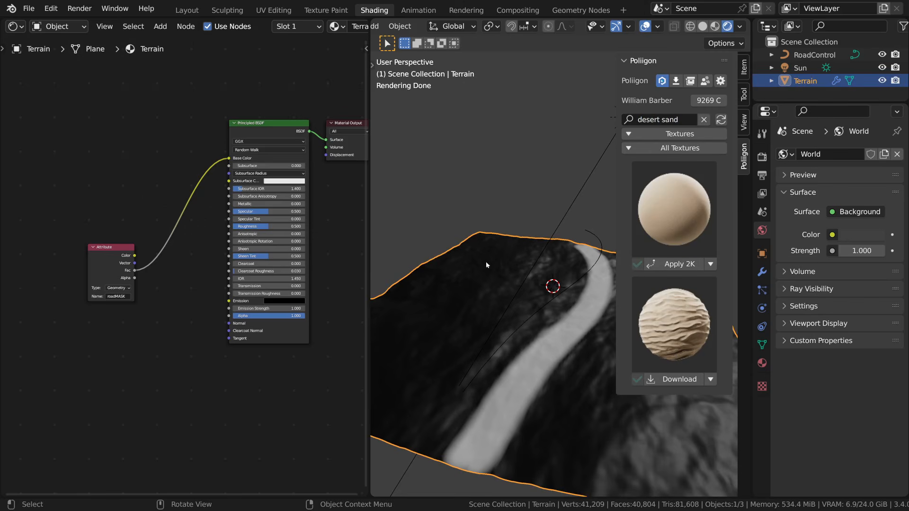
click(501, 201)
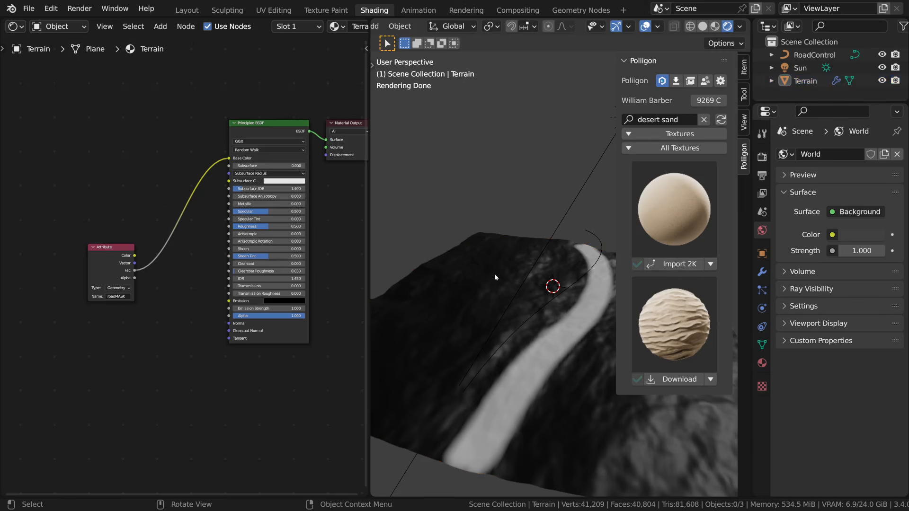
click(473, 257)
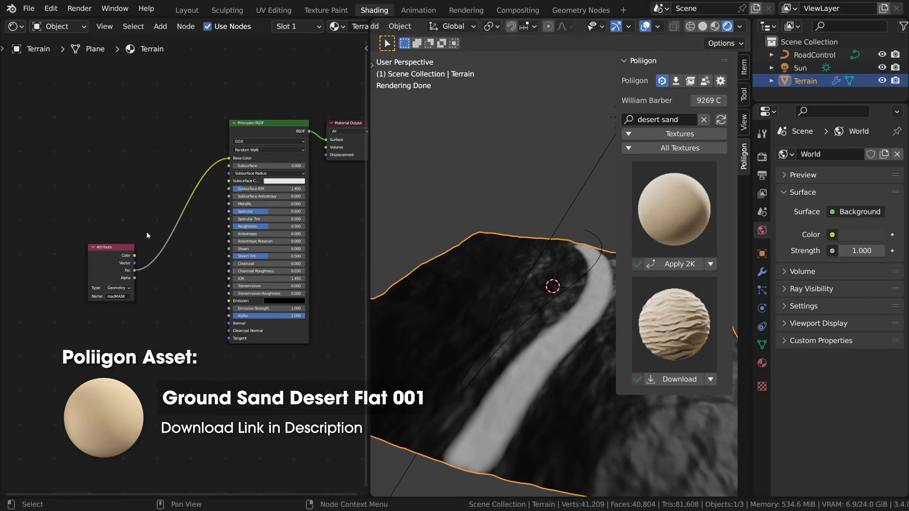
click(502, 208)
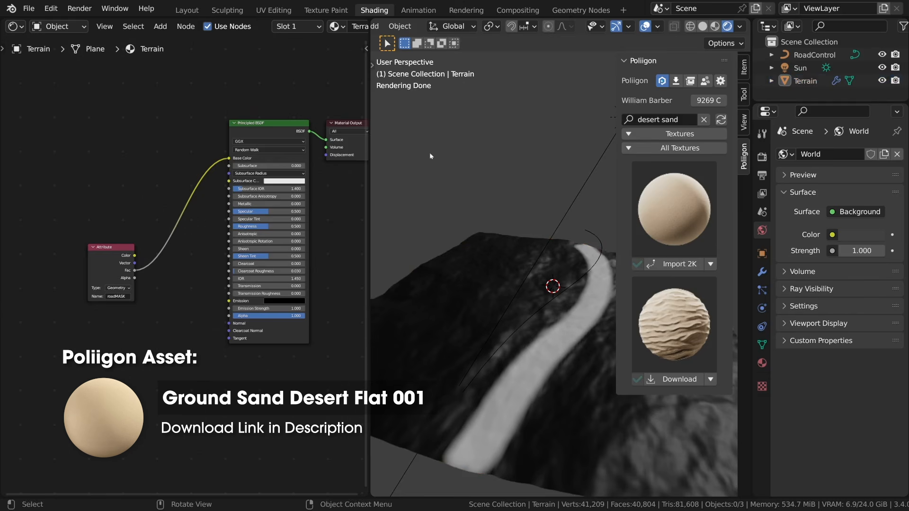
click(668, 264)
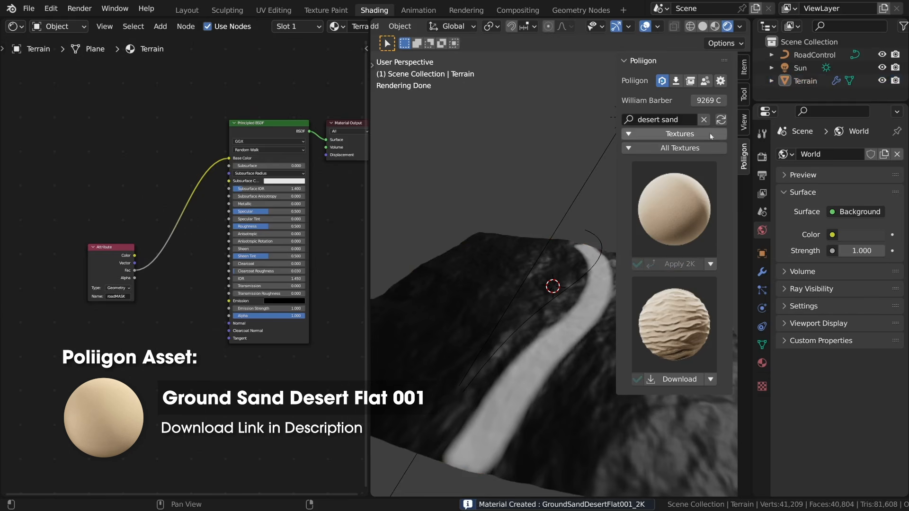
Search the Poliigon library for tire tracks, import Ground Tire Tracks 002 at 2K and hide the library sidebar
click(663, 120)
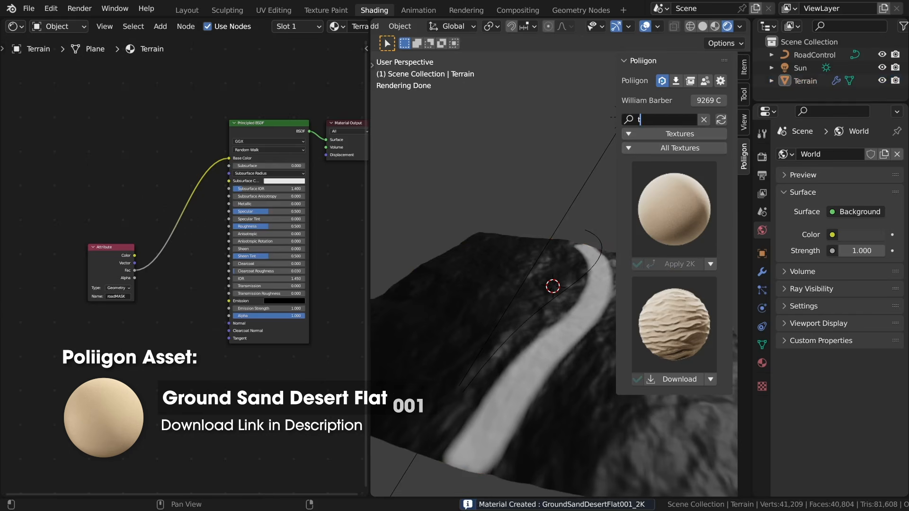
text(tire tracks)
key(Return)
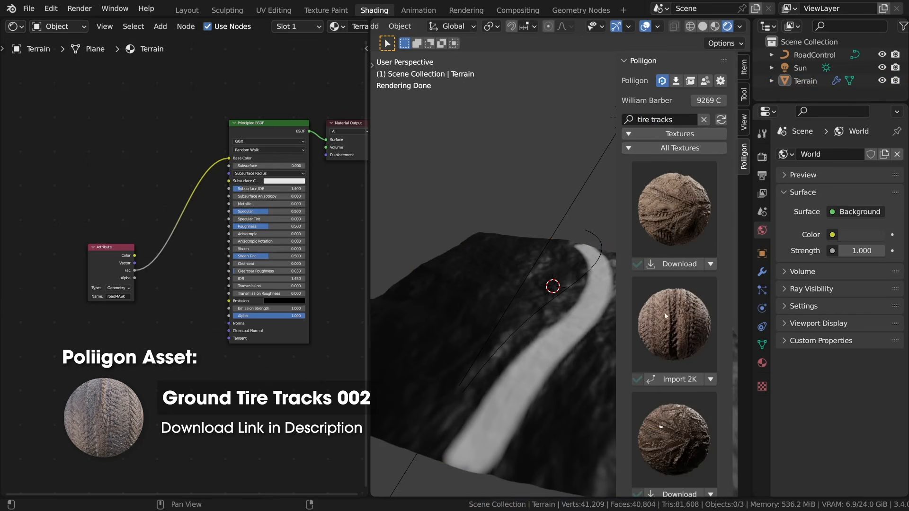
click(681, 379)
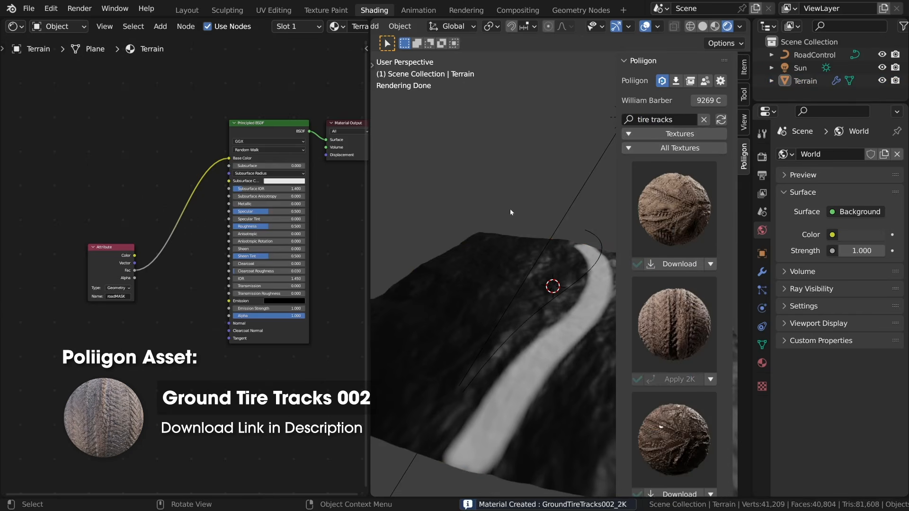
key(n)
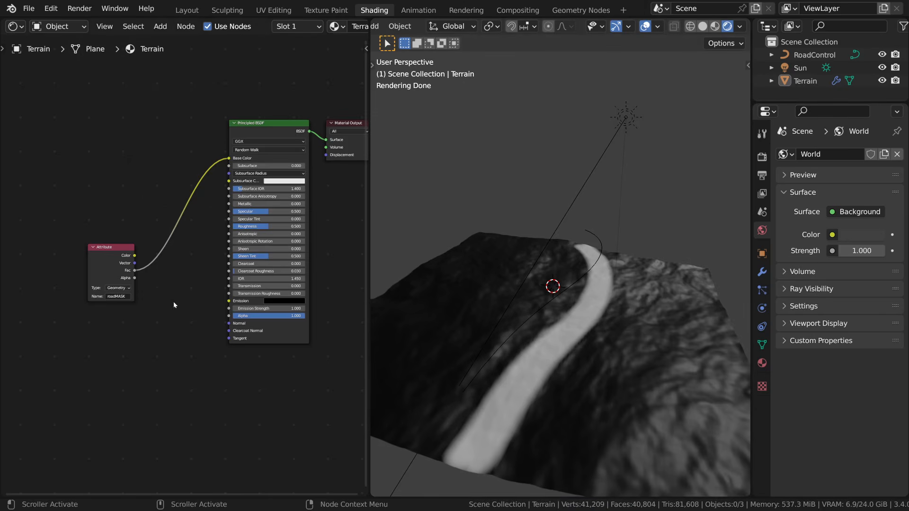
Add the GroundSandDesertFlat001_2K node group to the Terrain material and delete the Attribute node
key(shift+a)
mouse_move(163, 411)
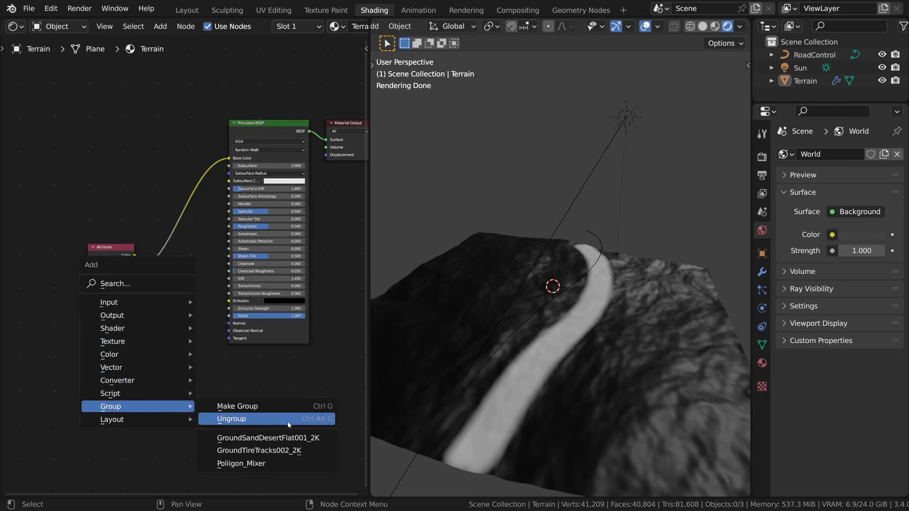
click(281, 436)
click(165, 270)
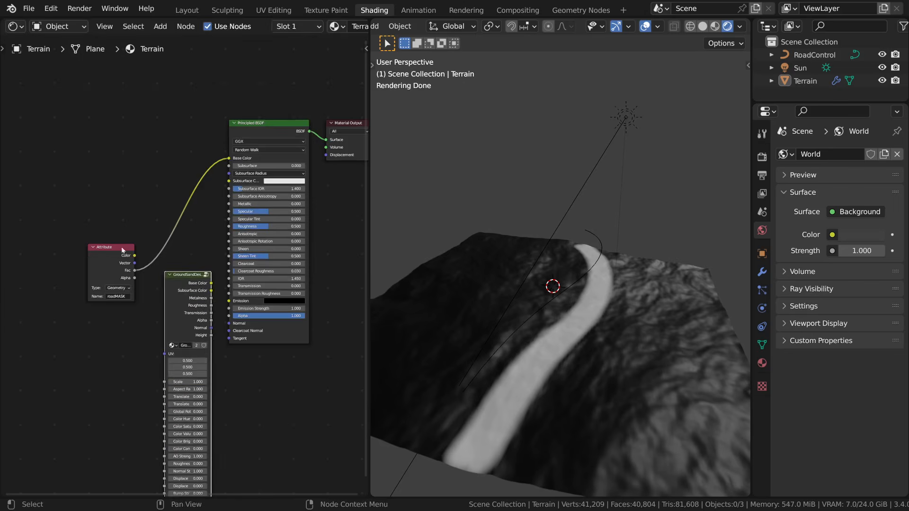
click(122, 249)
key(x)
Connect the sand group's Base Color, Roughness and Normal outputs to the matching inputs of the Principled BSDF
drag(173, 302, 229, 158)
drag(173, 188, 229, 227)
drag(172, 208, 229, 323)
Add a UV Map node set to UVMap and connect it to the sand group's UV input
middle_drag(135, 196, 191, 172)
key(shift+a)
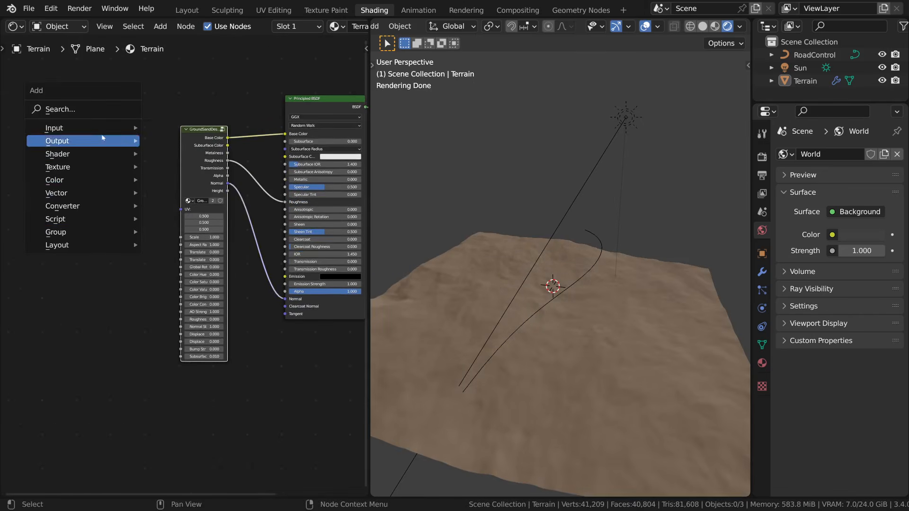
mouse_move(109, 127)
click(203, 423)
click(72, 182)
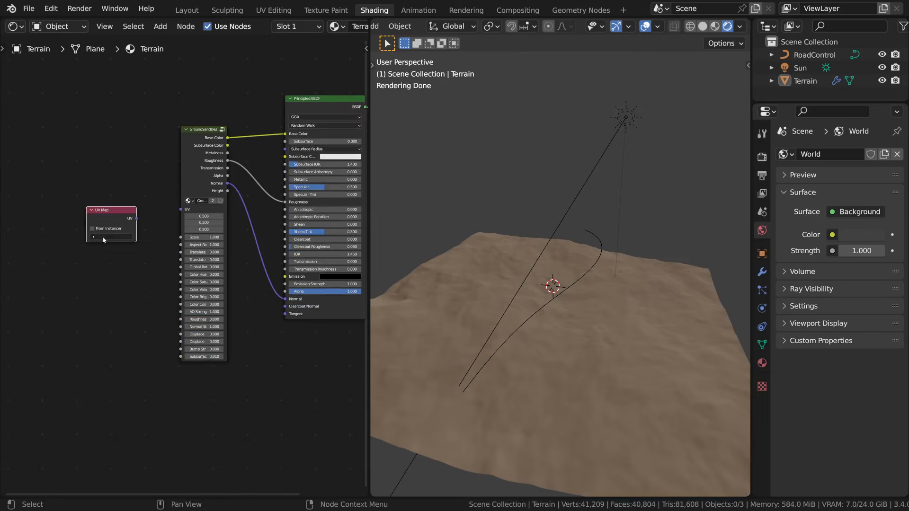
click(112, 236)
click(110, 250)
drag(136, 219, 180, 209)
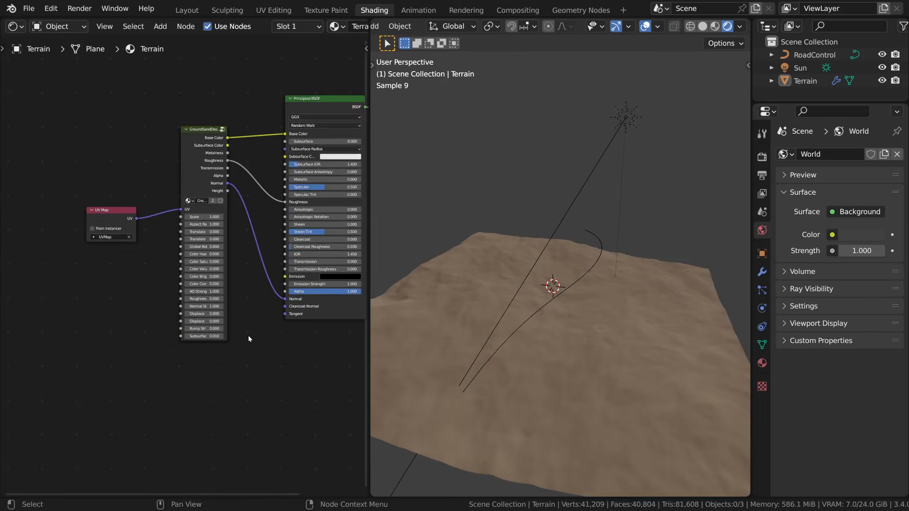
Inspect the sand texture on the terrain up close and select the Terrain object
scroll(461, 345, up, 4)
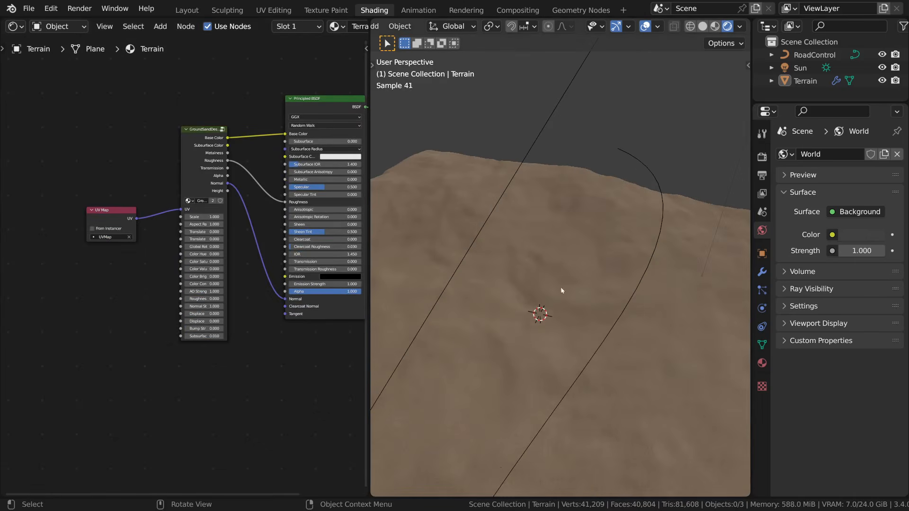
scroll(521, 334, up, 3)
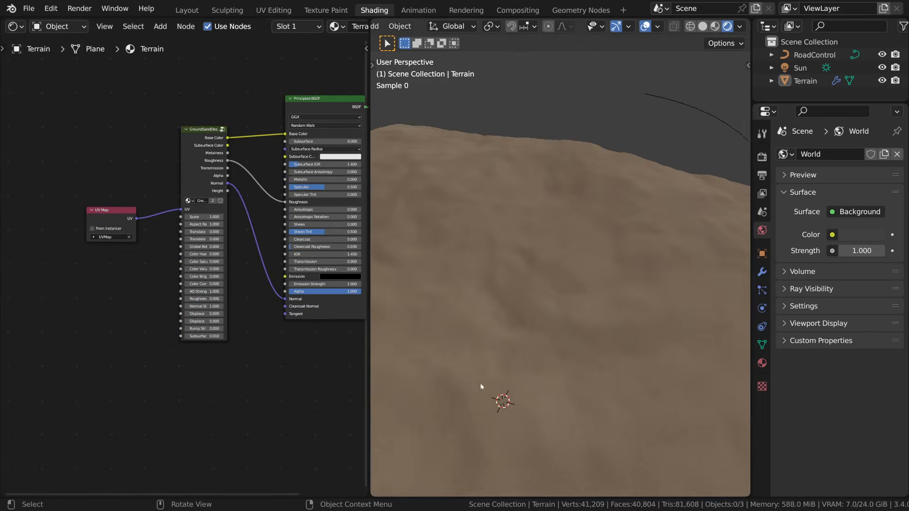
scroll(536, 310, up, 3)
scroll(540, 308, down, 8)
click(543, 307)
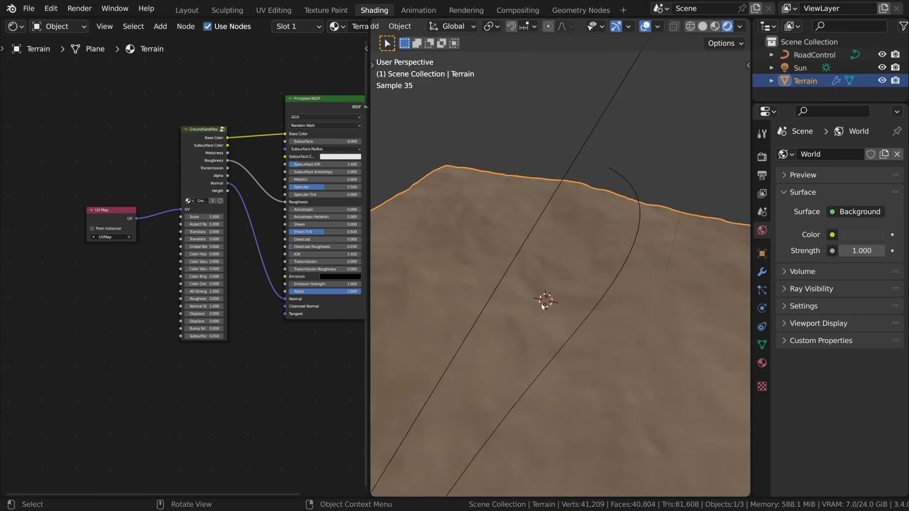
Examine how the sand material reads across the whole terrain from farther away and a higher angle
scroll(542, 305, down, 3)
scroll(549, 305, up, 5)
scroll(550, 305, down, 2)
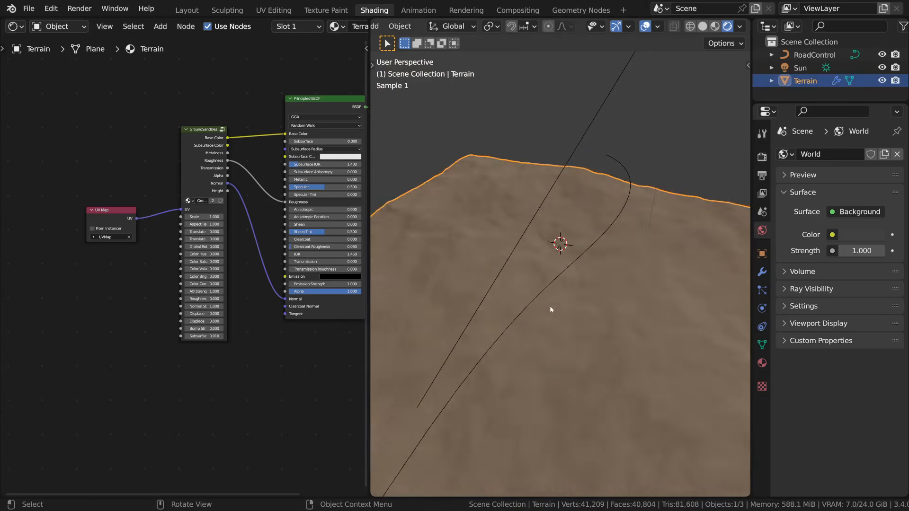
scroll(551, 306, down, 3)
scroll(555, 308, up, 3)
middle_drag(564, 306, 572, 265)
mouse_move(572, 265)
middle_down()
mouse_move(581, 261)
mouse_move(569, 275)
middle_up()
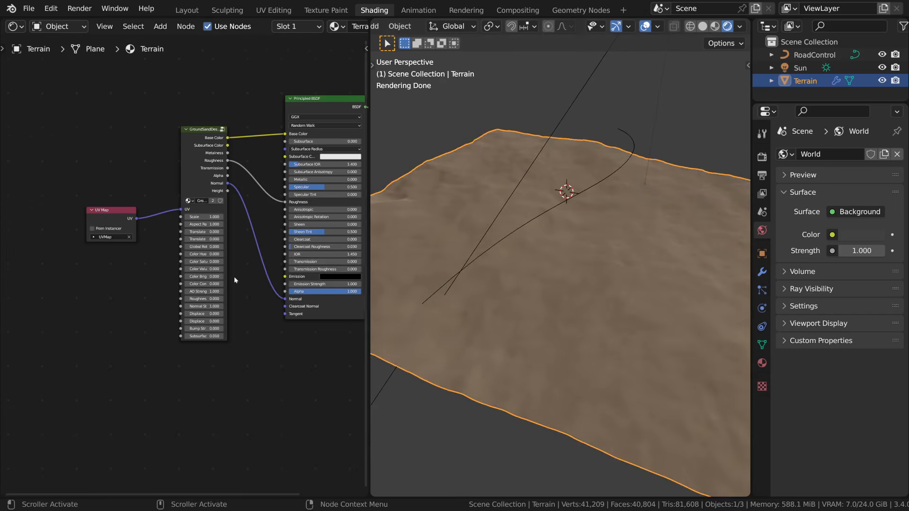
Move the UV Map, sand group and Principled BSDF nodes away from the Material Output to make space in the Terrain material
scroll(234, 279, down, 2)
drag(145, 235, 90, 228)
drag(189, 201, 137, 204)
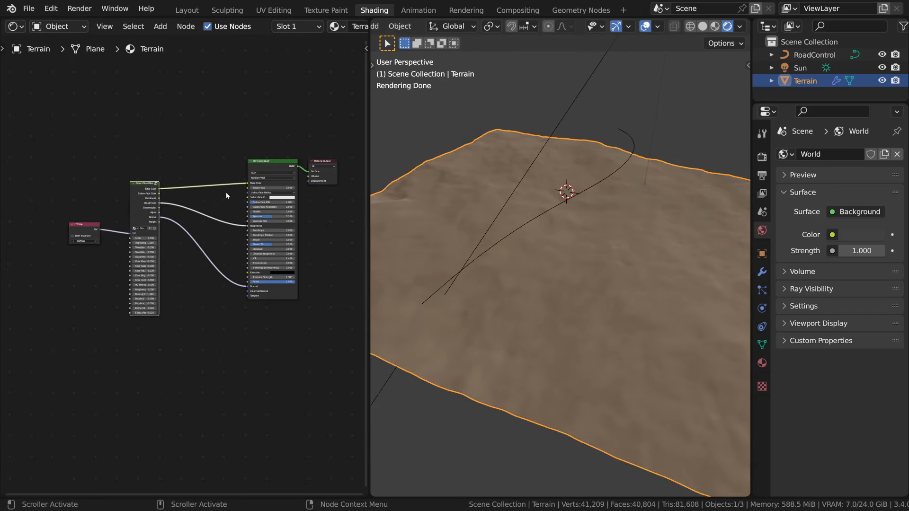
middle_drag(215, 205, 206, 212)
drag(256, 175, 194, 195)
Add the GroundTireTracks002_2K node group below the sand group and connect the UV Map node to its UV input
key(shift+a)
mouse_move(235, 256)
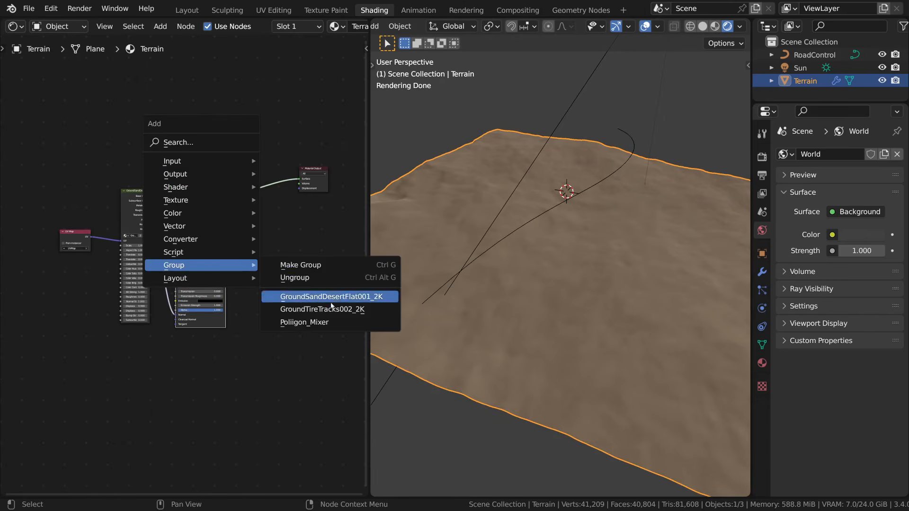
click(331, 311)
click(127, 352)
middle_drag(127, 353, 168, 226)
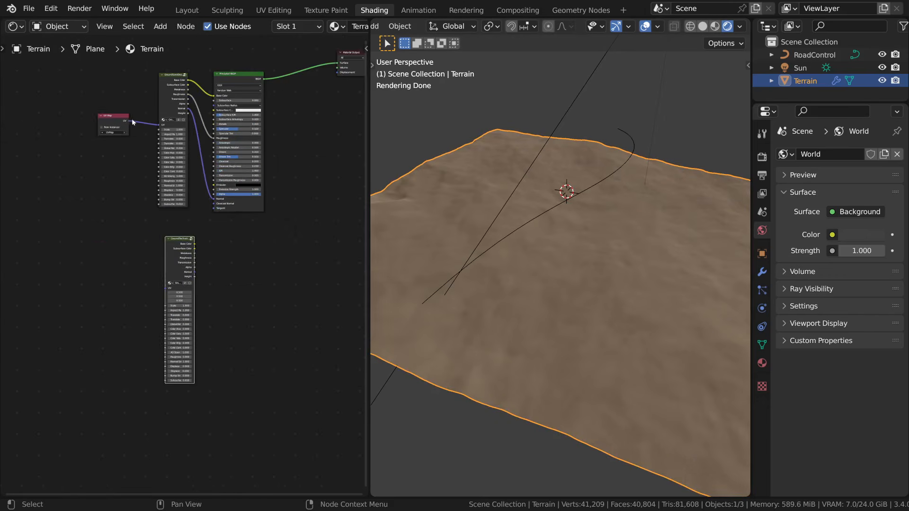
drag(129, 121, 167, 290)
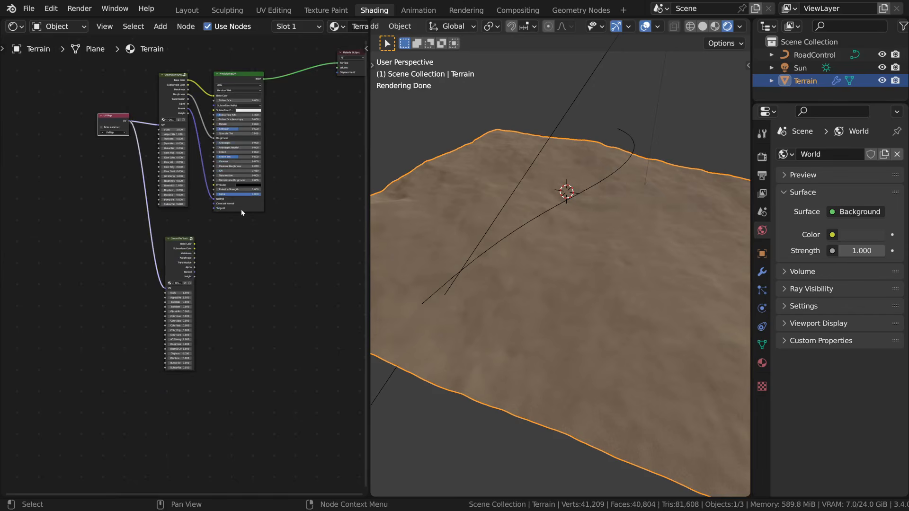
Duplicate the Principled BSDF and connect the tire-track group's Base Color, Roughness and Normal outputs to the copy's matching inputs
key(shift+d)
click(233, 243)
scroll(188, 246, up, 2)
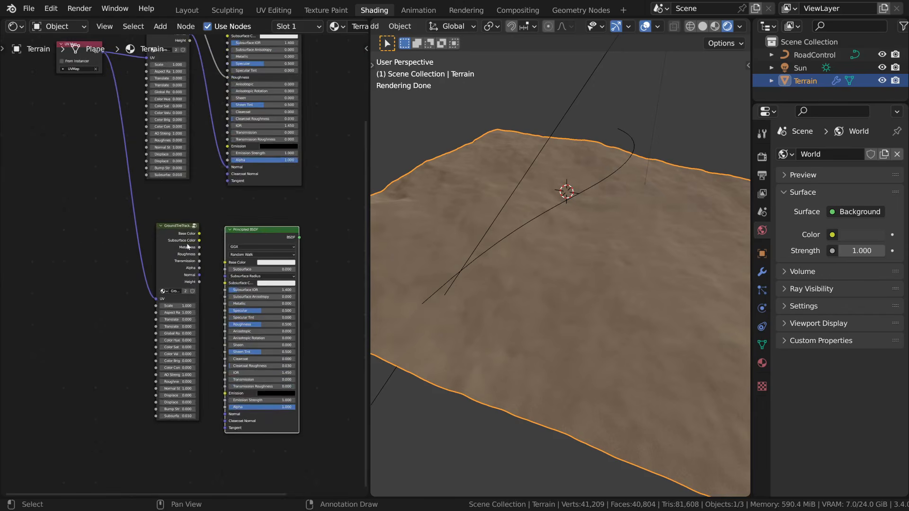
drag(200, 233, 226, 324)
drag(199, 275, 224, 414)
drag(298, 272, 304, 255)
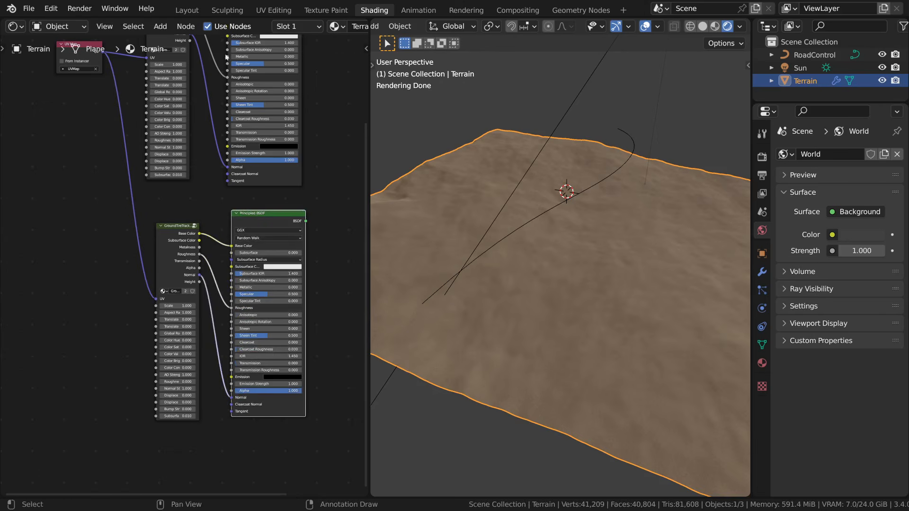
scroll(287, 271, down, 4)
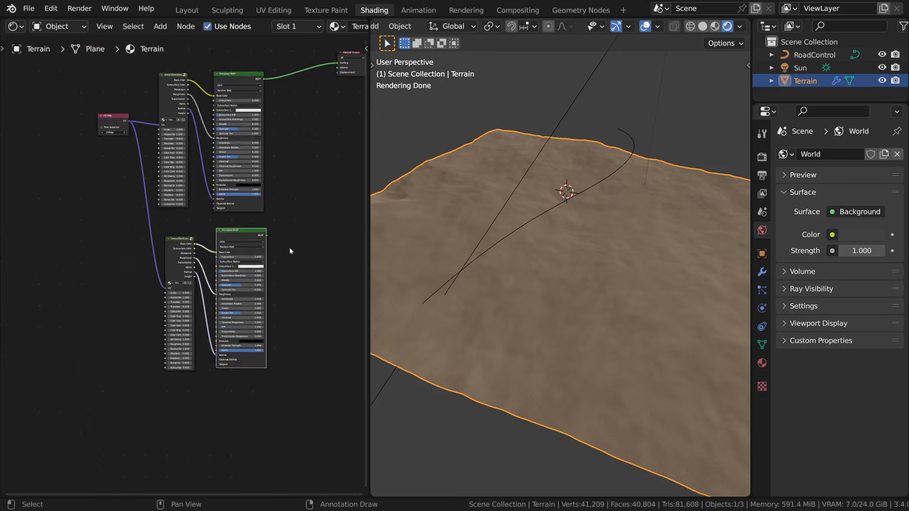
Insert a Mix Shader node between the sand Principled BSDF and the Material Output
scroll(279, 191, up, 1)
key(shift+a)
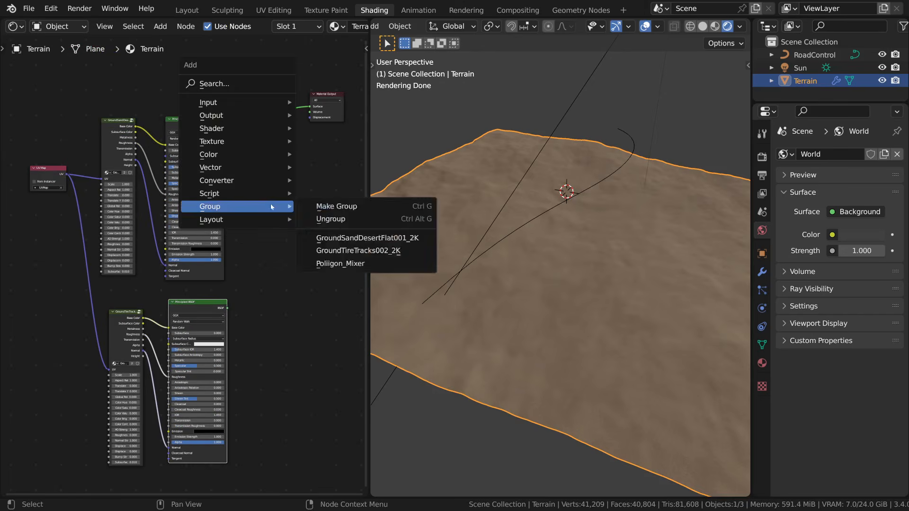
click(208, 84)
text(mix sha)
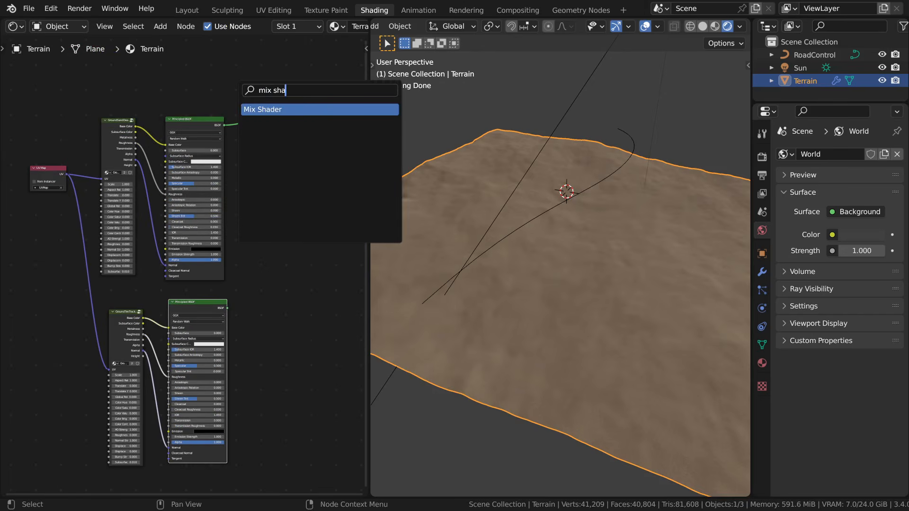
key(Return)
click(286, 150)
key(g)
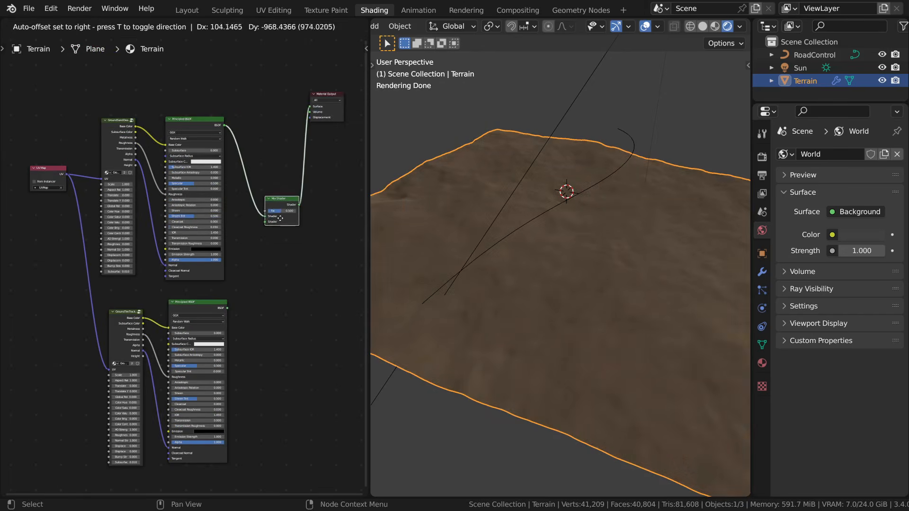
click(295, 238)
Connect the tire-track Principled BSDF to the Mix Shader's second Shader input
drag(228, 308, 263, 225)
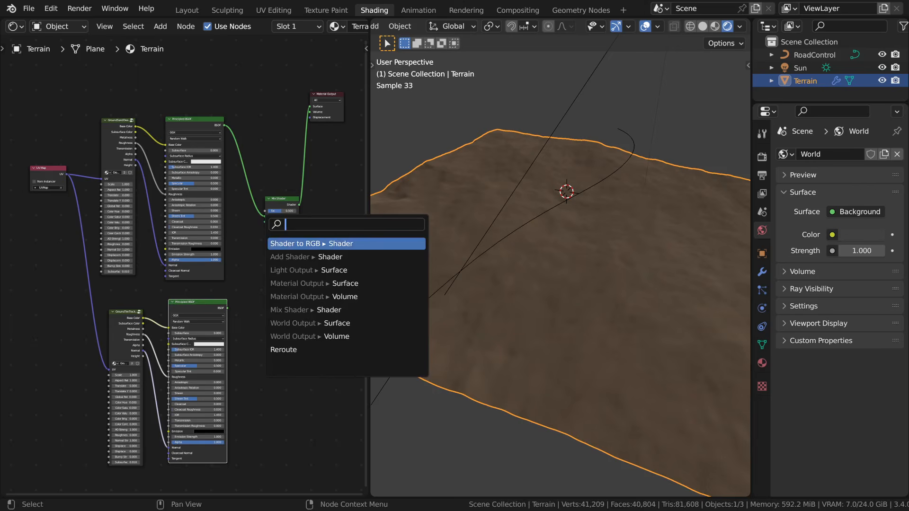
key(Escape)
drag(228, 308, 267, 212)
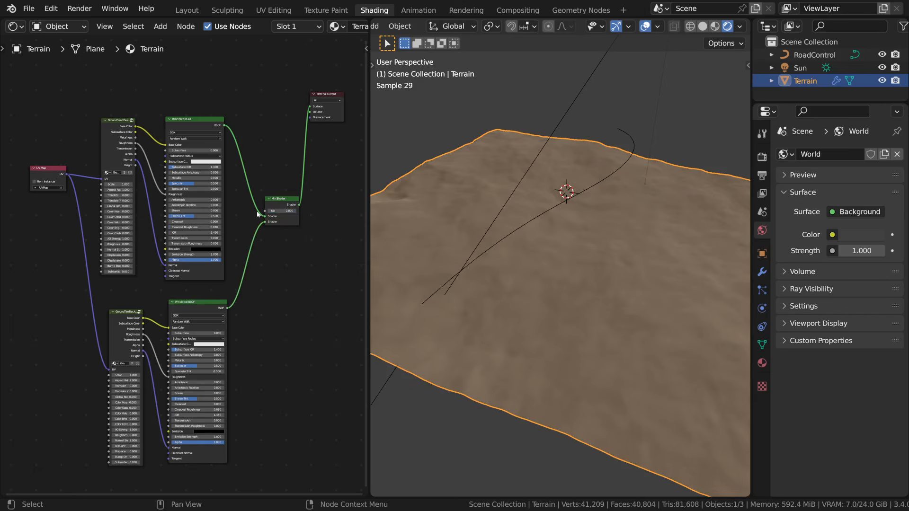
Add an Attribute node named roadMASK and connect its Fac output to the Mix Shader's Fac input
drag(42, 174, 32, 173)
key(Home)
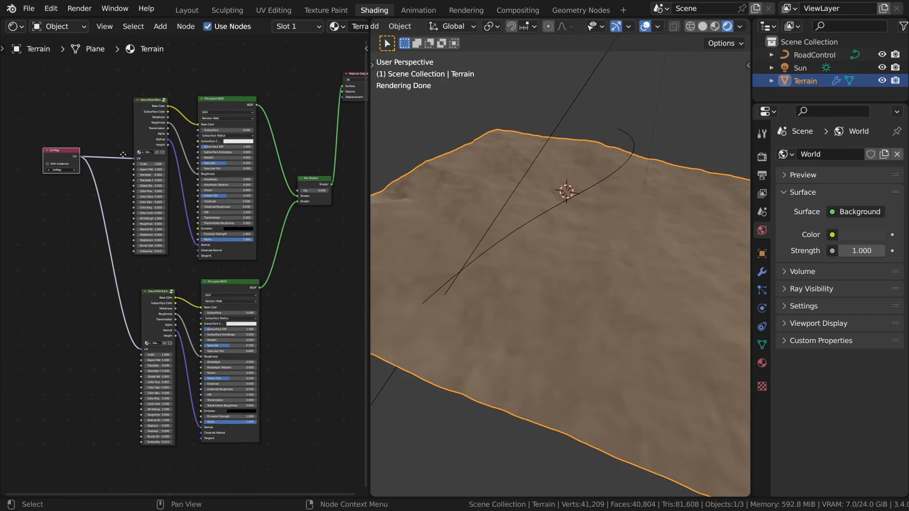
key(shift+a)
mouse_move(118, 149)
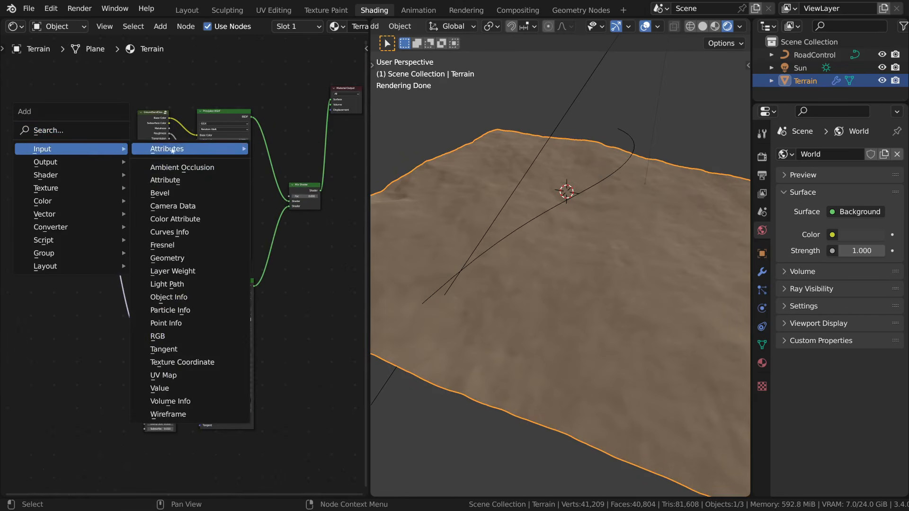
click(166, 148)
click(222, 60)
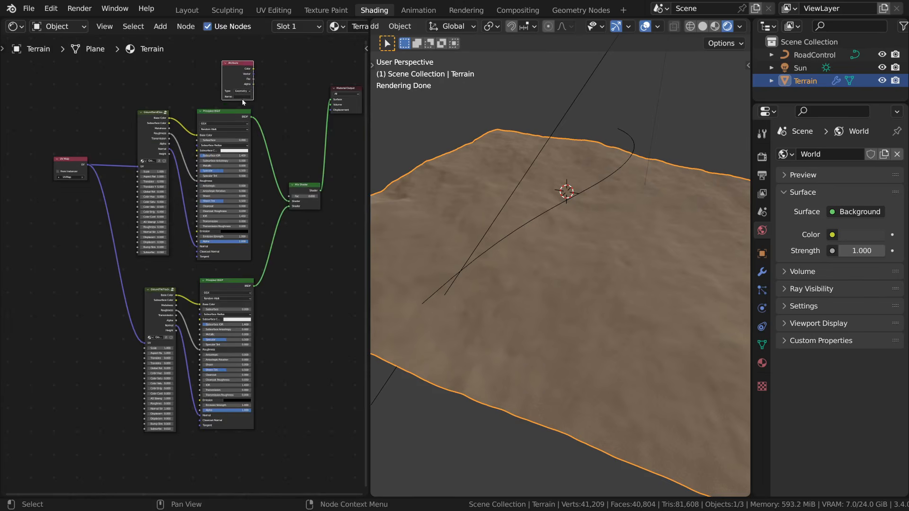
text(roadMASK)
key(Return)
drag(253, 82, 289, 196)
Inspect the tire-track road and its blend into the sand from close up and farther away
middle_drag(562, 240, 523, 123)
scroll(583, 237, up, 4)
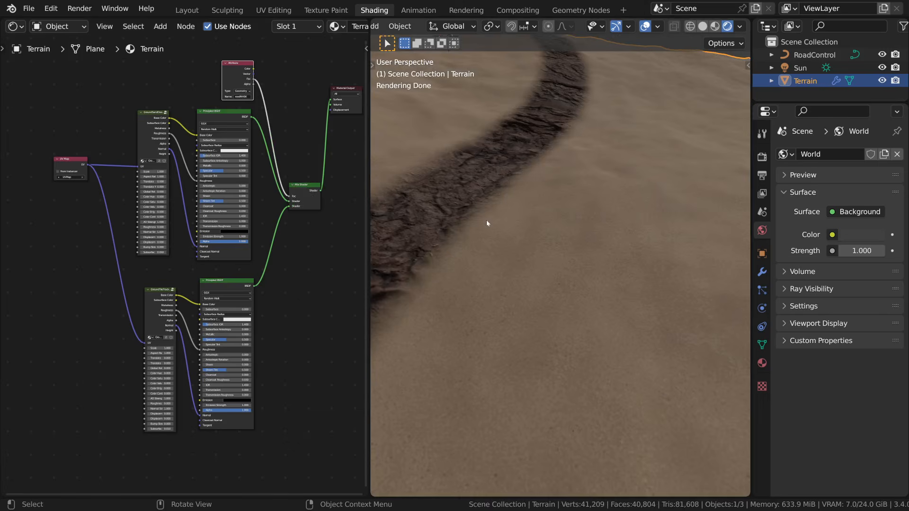
middle_drag(487, 220, 532, 215)
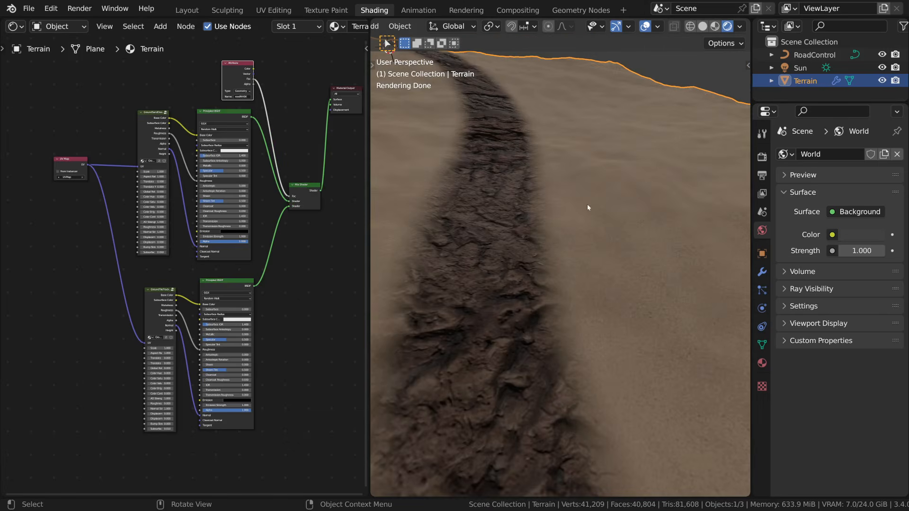
scroll(599, 321, down, 5)
middle_drag(599, 292, 559, 317)
scroll(529, 291, up, 2)
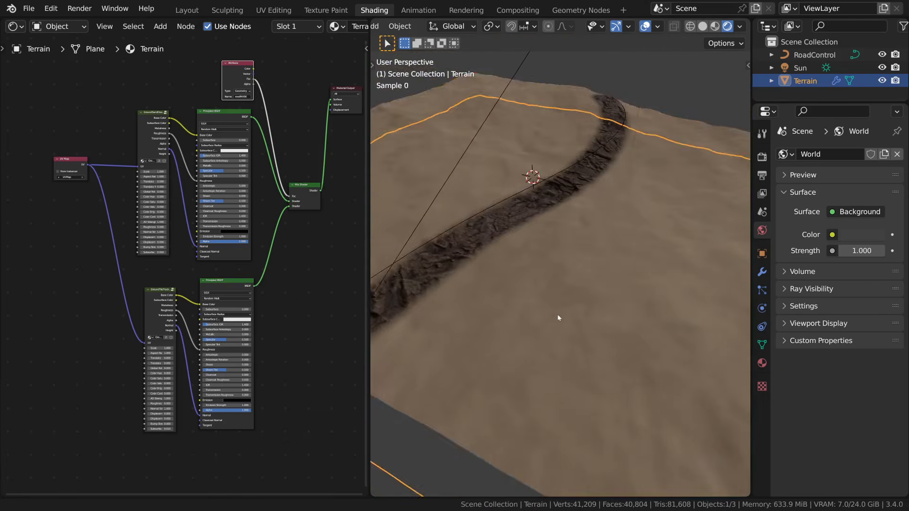
scroll(559, 320, up, 2)
scroll(557, 318, up, 1)
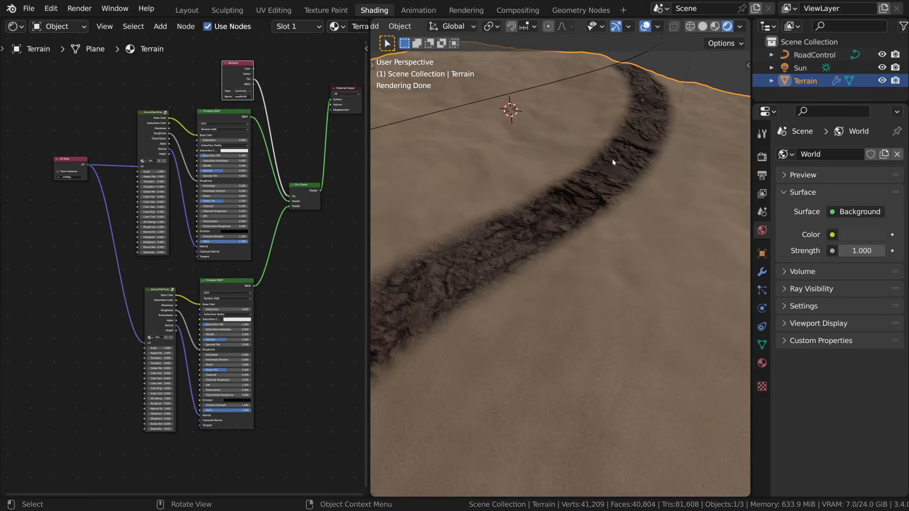
Set the Scale of the GroundTireTracks002_2K group to 10.7
scroll(282, 338, up, 4)
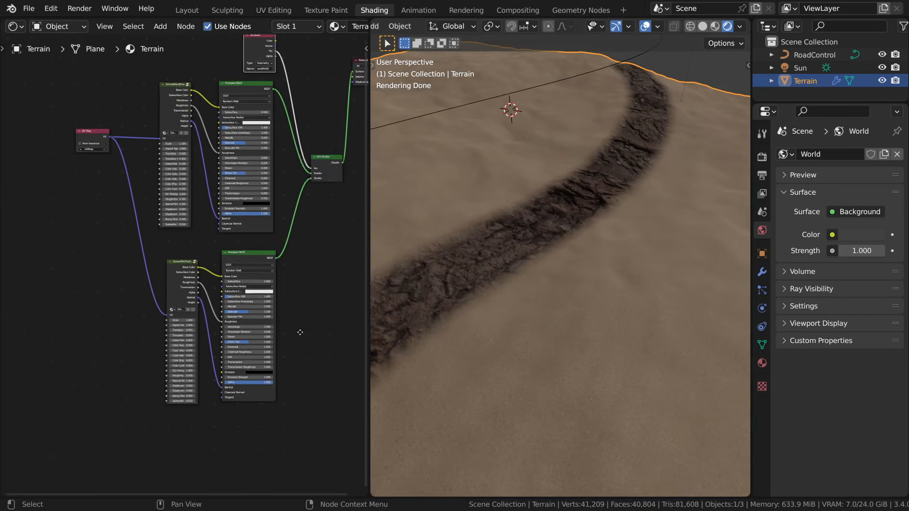
drag(183, 375, 227, 375)
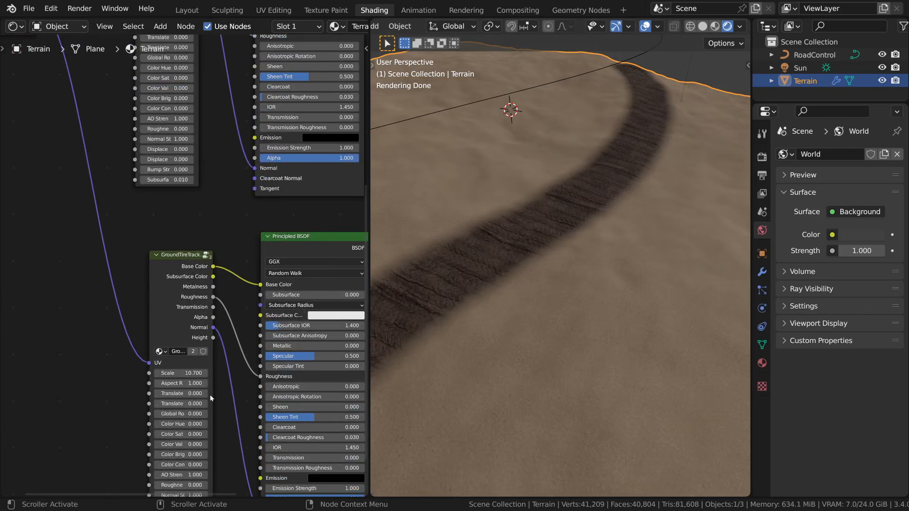
scroll(209, 394, up, 2)
middle_drag(468, 289, 488, 290)
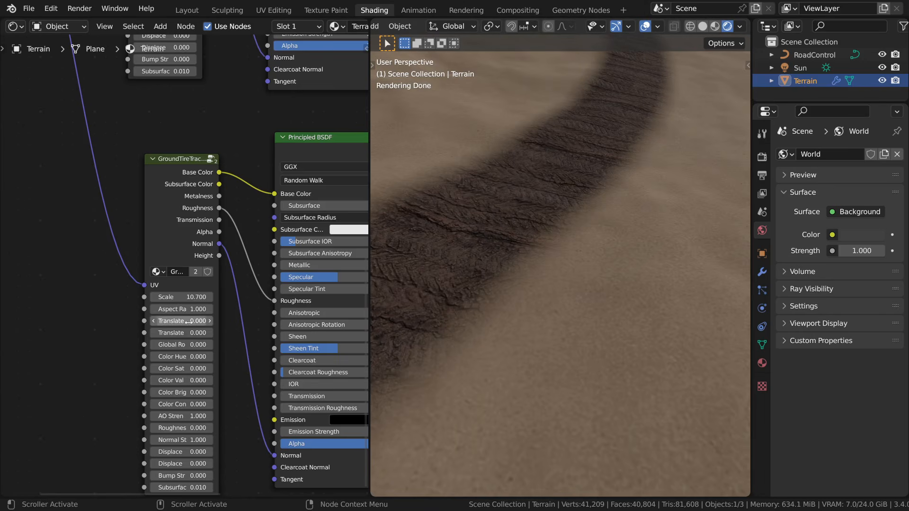
Set the tire-track group's Global Rotation to 90 and check the direction of the tracks along the road
click(180, 345)
text(90)
key(Return)
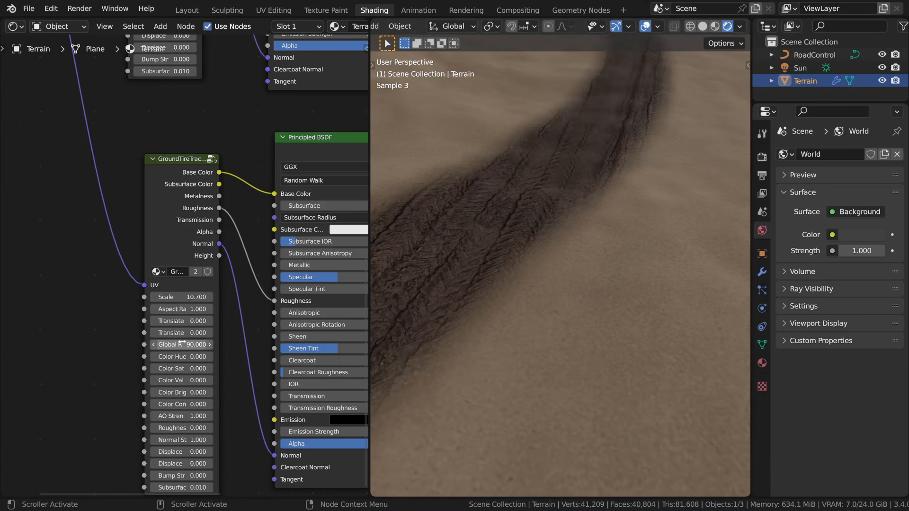
middle_drag(560, 240, 547, 269)
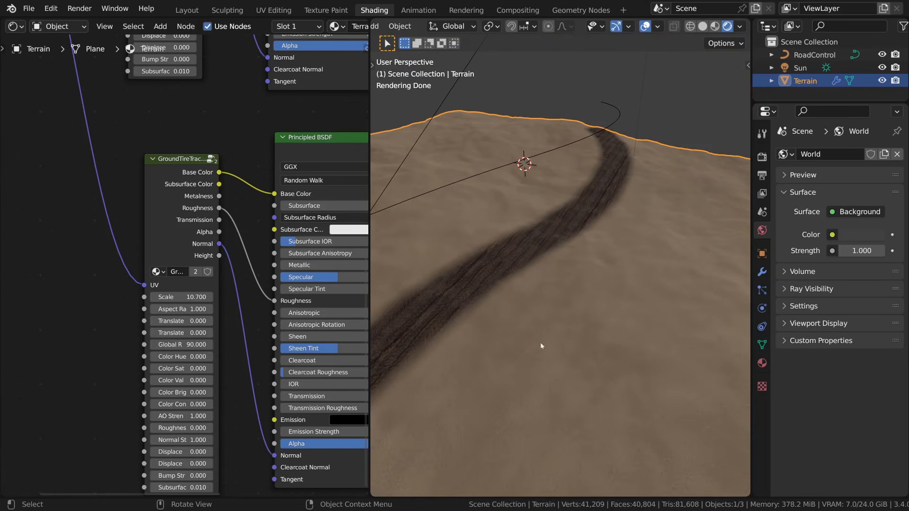
scroll(541, 332, down, 1)
scroll(541, 332, up, 1)
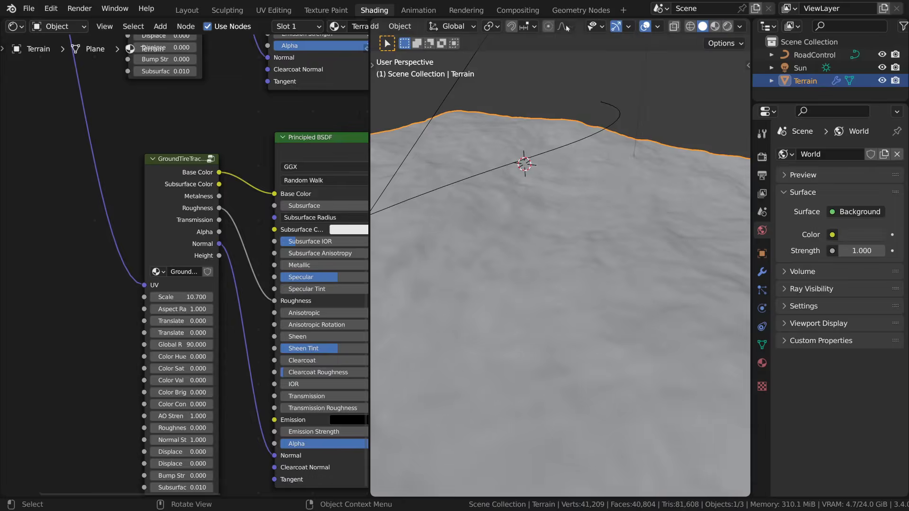
Switch to the Geometry Nodes workspace and add an empty Frame below the RoadProjection nodes
click(575, 13)
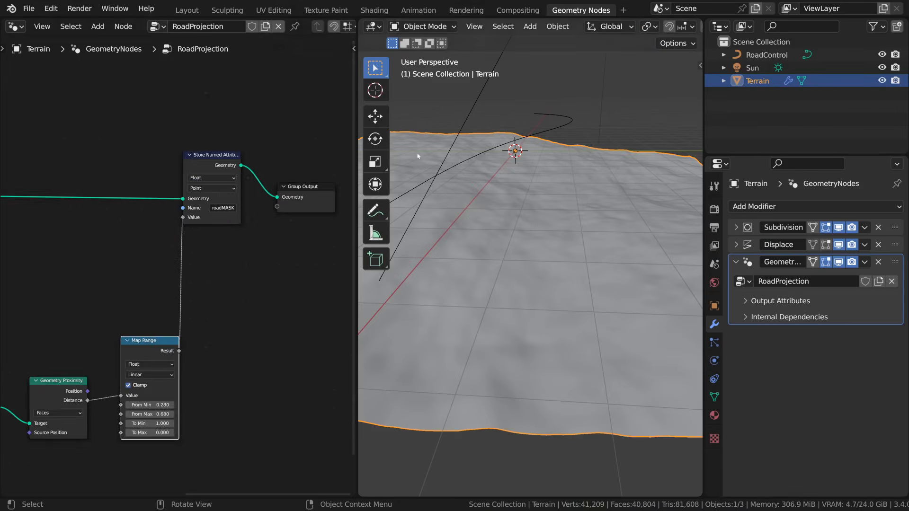
scroll(141, 368, down, 6)
scroll(140, 368, down, 4)
middle_drag(112, 373, 203, 329)
scroll(218, 320, up, 4)
scroll(217, 320, down, 1)
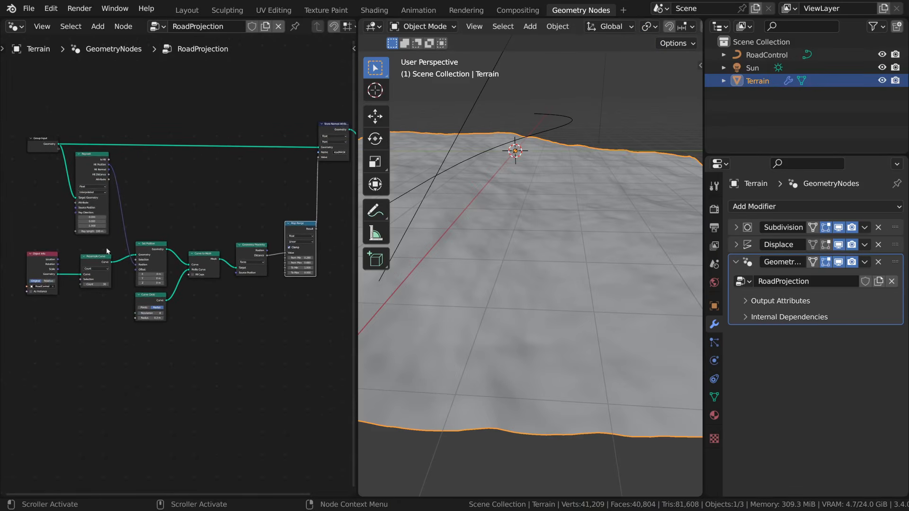
key(shift+a)
mouse_move(190, 498)
click(232, 488)
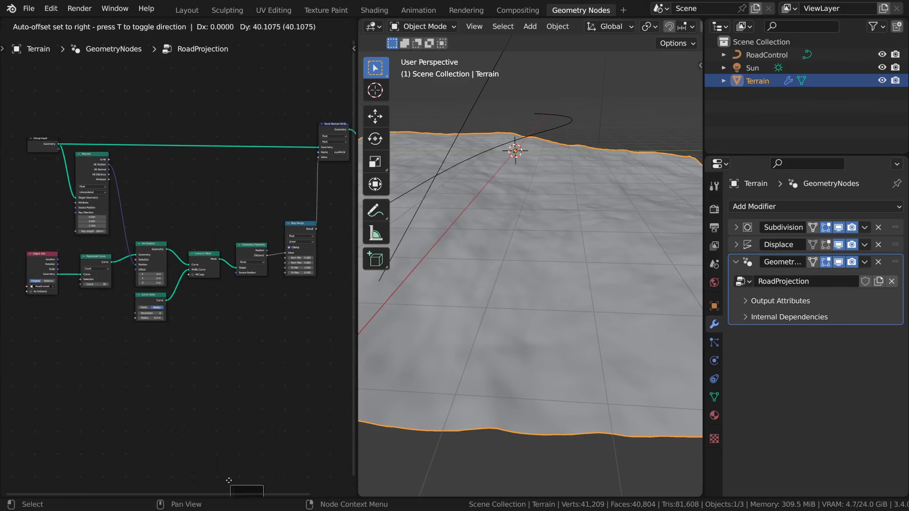
click(170, 363)
Place all the road projection nodes, from Object Info and Raycast to Map Range, inside the frame and reposition the frame
key(a)
key(a)
key(b)
drag(36, 191, 339, 320)
key(g)
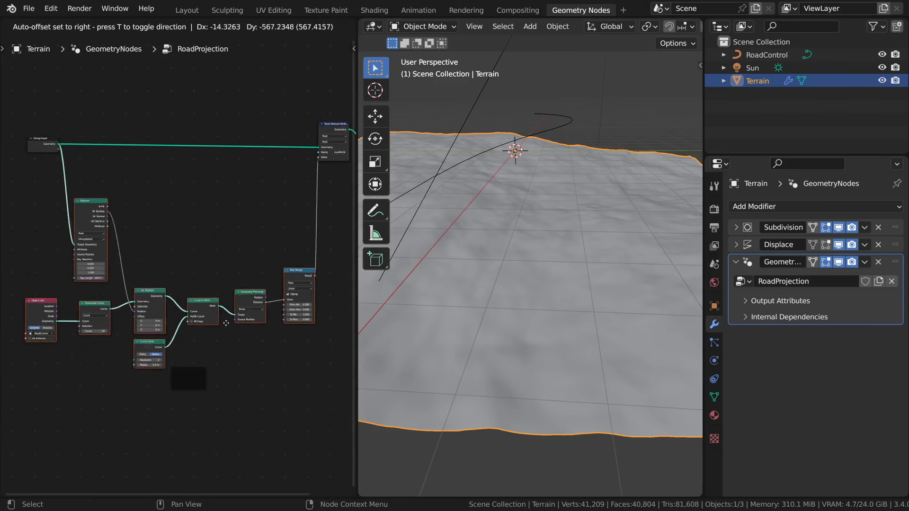
click(192, 384)
click(190, 259)
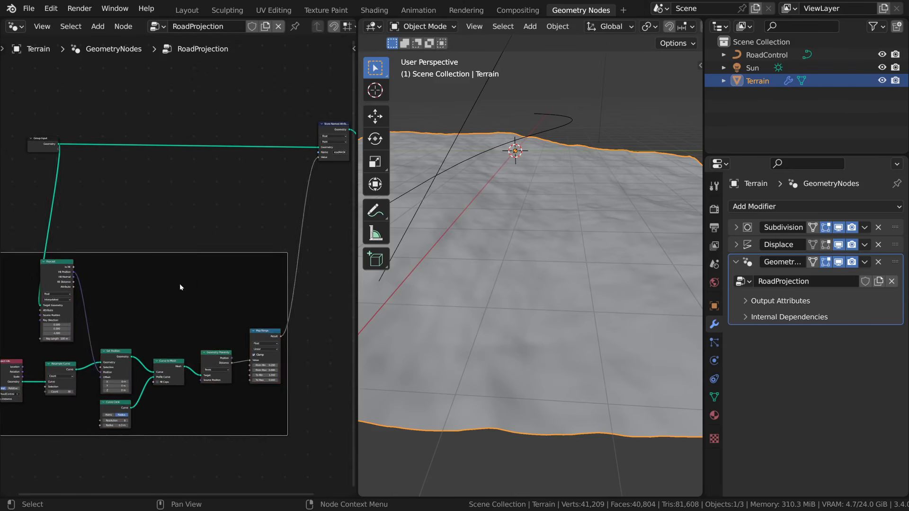
key(g)
click(222, 206)
Move the Store Named Attribute and Group Output nodes farther along the graph, past the end of the frame
scroll(223, 269, down, 3)
middle_drag(235, 265, 158, 270)
scroll(159, 271, up, 3)
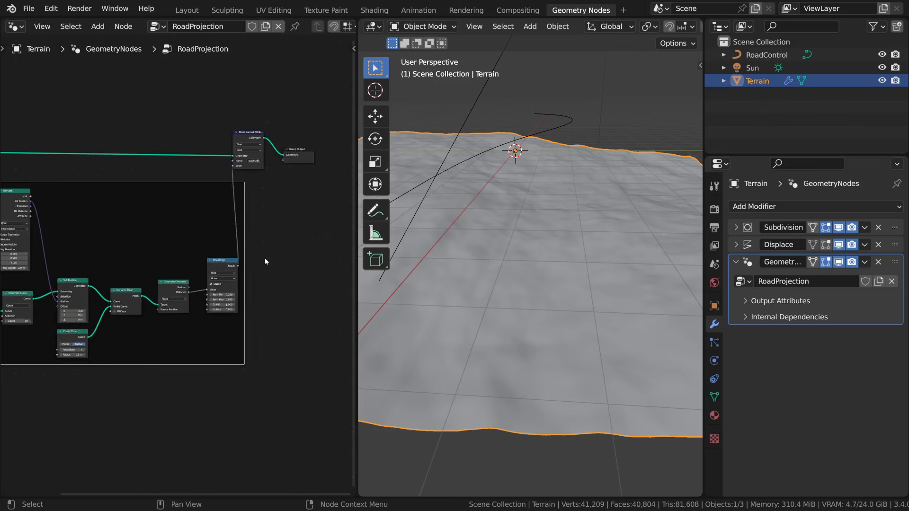
middle_drag(266, 258, 188, 273)
scroll(188, 273, up, 3)
click(171, 144)
shift+click(233, 135)
key(g)
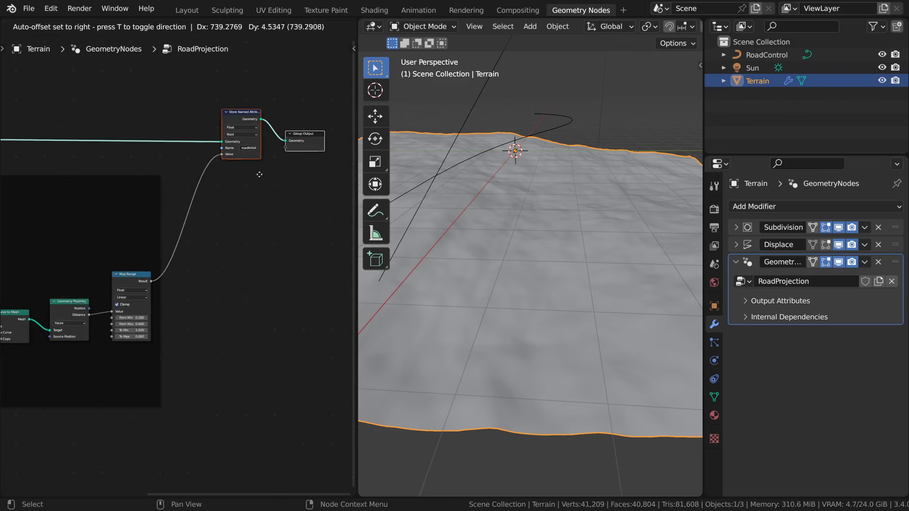
click(258, 174)
middle_drag(256, 194, 197, 324)
scroll(230, 278, up, 5)
scroll(198, 324, up, 4)
scroll(198, 324, up, 1)
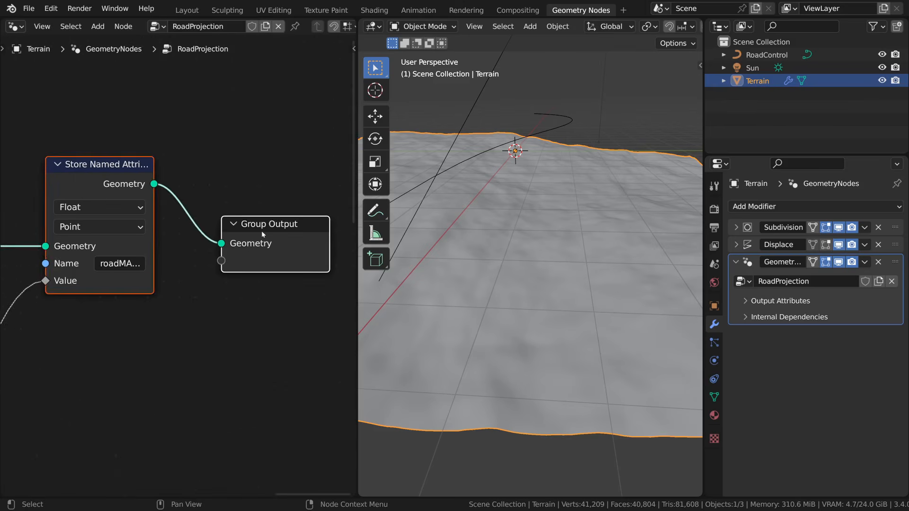
Move the Group Output node away and insert a duplicate of the roadMASK Store Named Attribute node into the link before it
click(261, 231)
key(g)
click(299, 256)
click(134, 216)
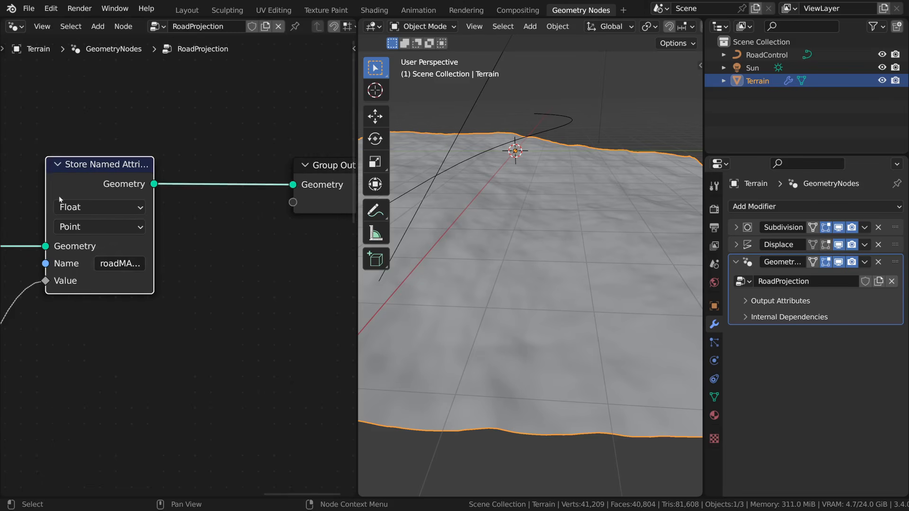
key(shift+d)
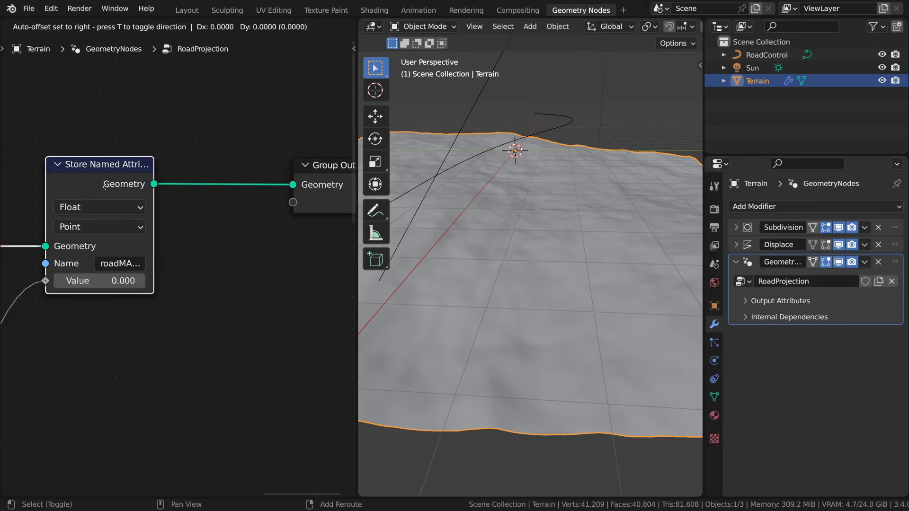
click(263, 180)
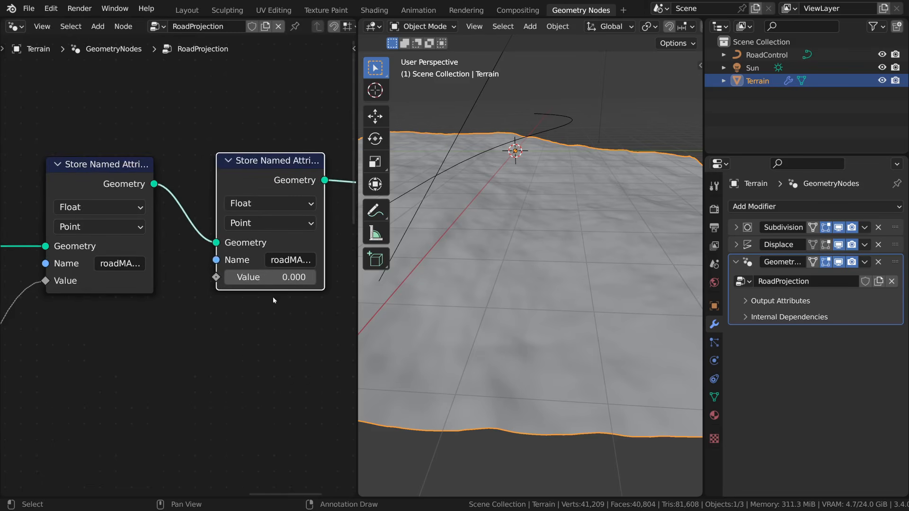
Rename the duplicated node's attribute to roadUV and set its data type to Vector
middle_drag(273, 297, 195, 321)
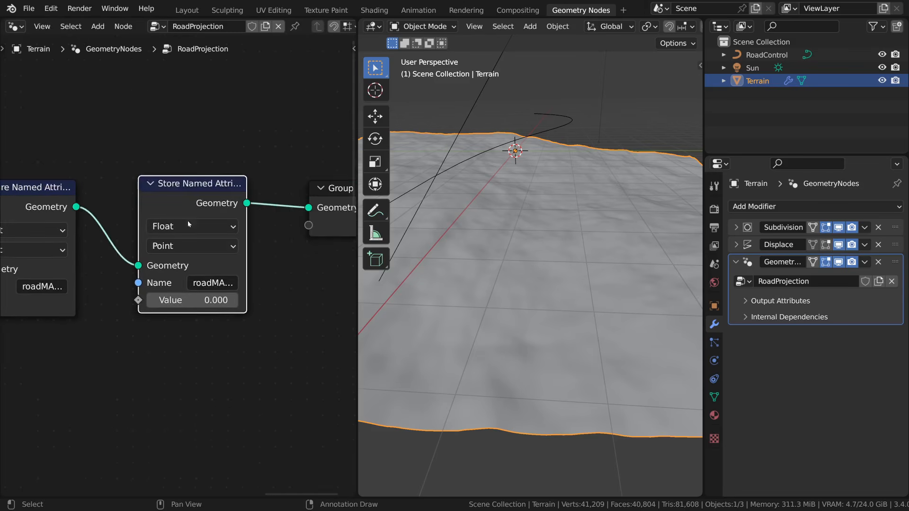
click(206, 287)
drag(208, 284, 233, 284)
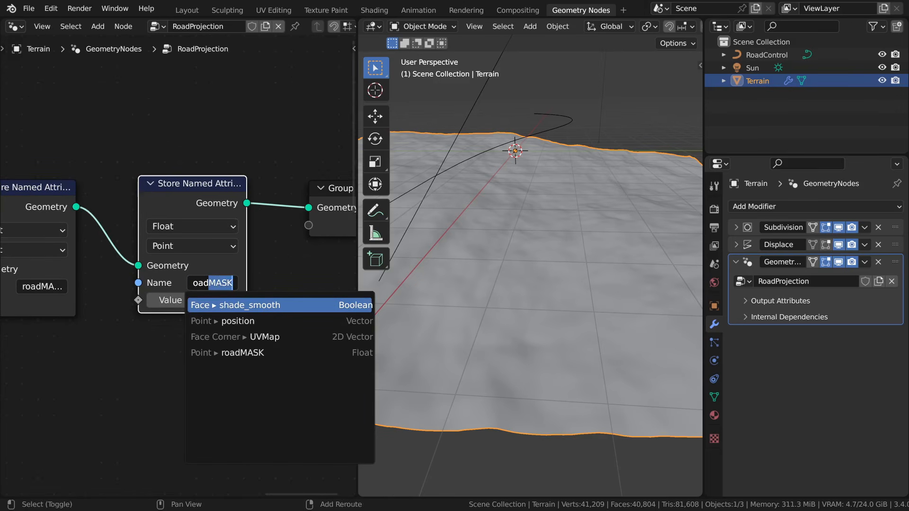
text(UV)
key(Return)
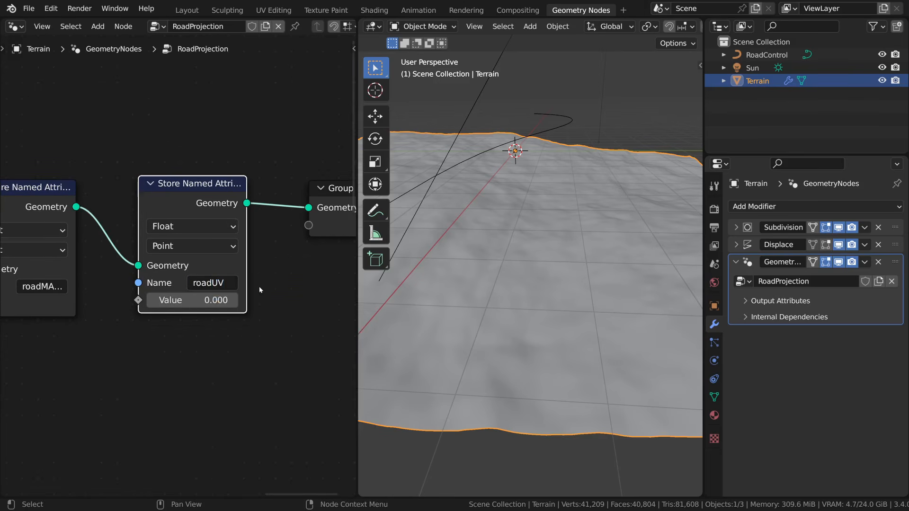
click(178, 220)
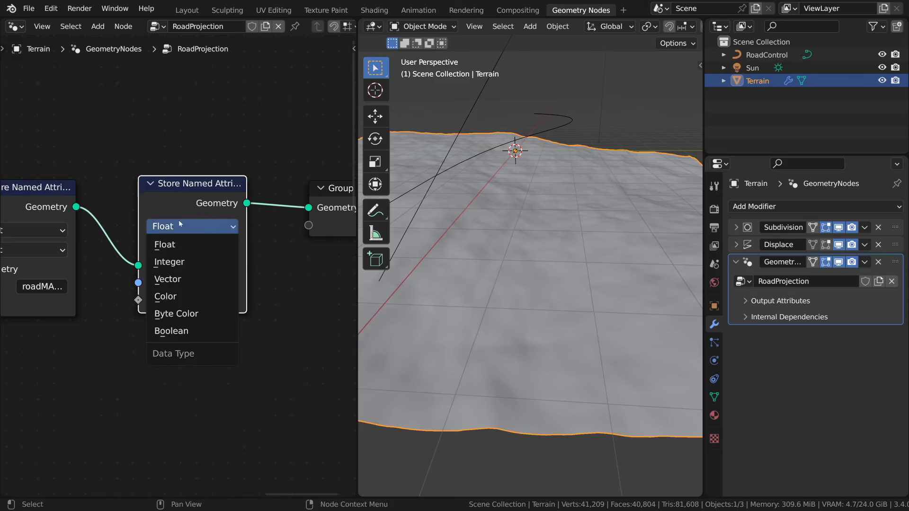
click(176, 280)
scroll(164, 394, down, 2)
middle_drag(164, 393, 213, 342)
scroll(213, 338, up, 1)
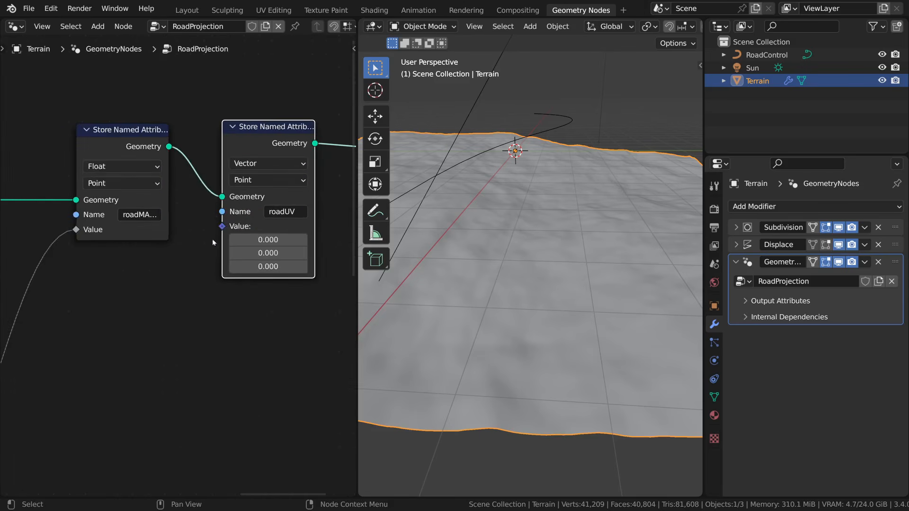
mouse_move(222, 227)
mouse_down()
mouse_move(187, 230)
mouse_move(218, 226)
mouse_up()
key(Escape)
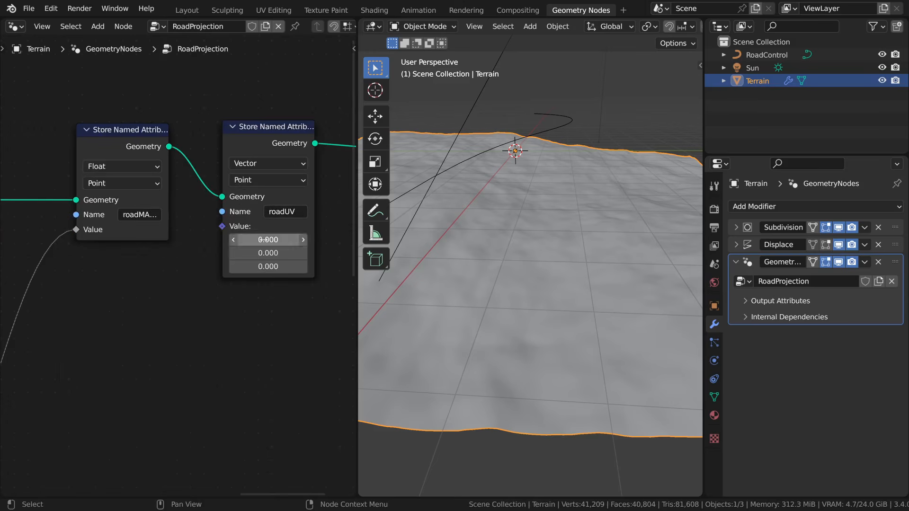
Insert a Join Geometry node between the roadUV Store Named Attribute node and Group Output
scroll(265, 332, down, 6)
middle_drag(266, 332, 166, 397)
scroll(204, 330, up, 5)
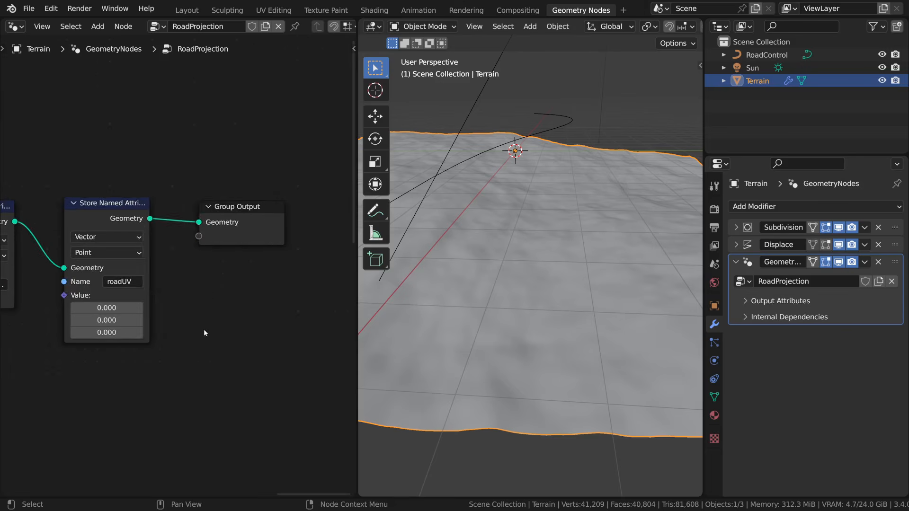
key(shift+a)
click(192, 34)
text(join)
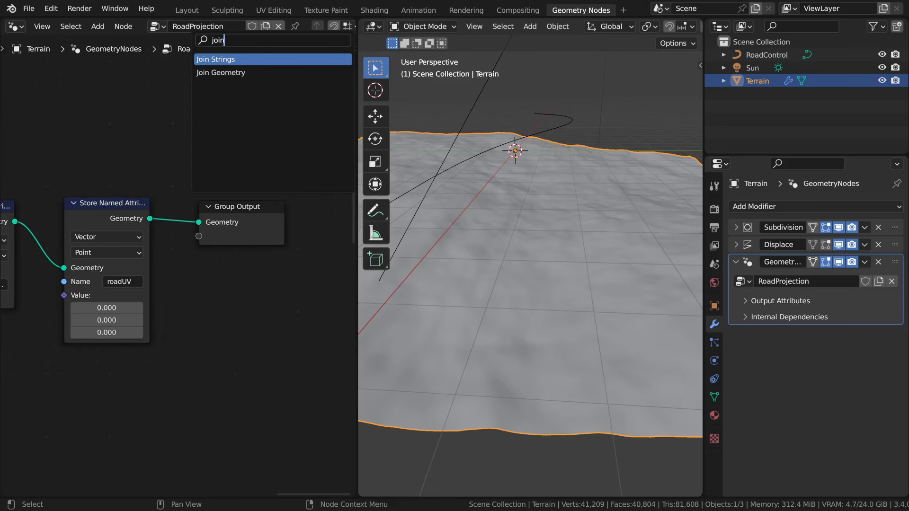
key(Down)
key(Return)
click(239, 227)
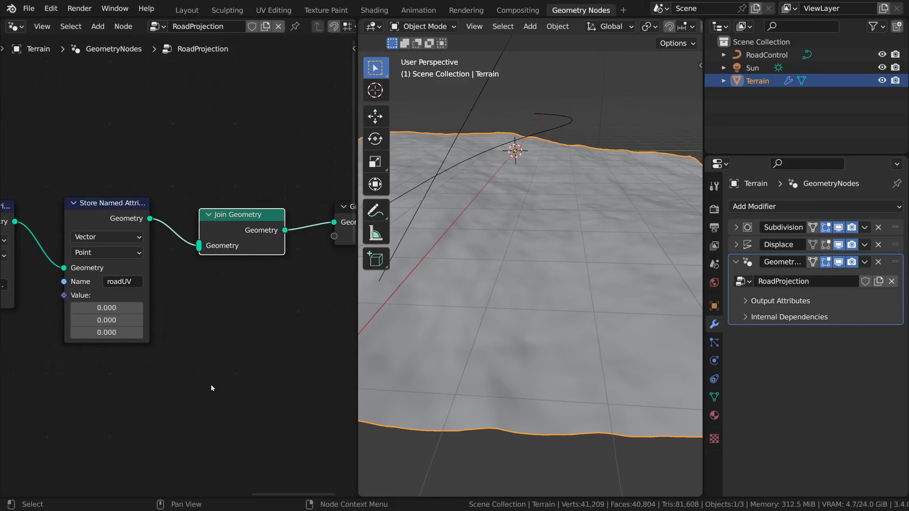
Move the Join Geometry node down to the empty area below the level of the projection frame
scroll(229, 276, down, 6)
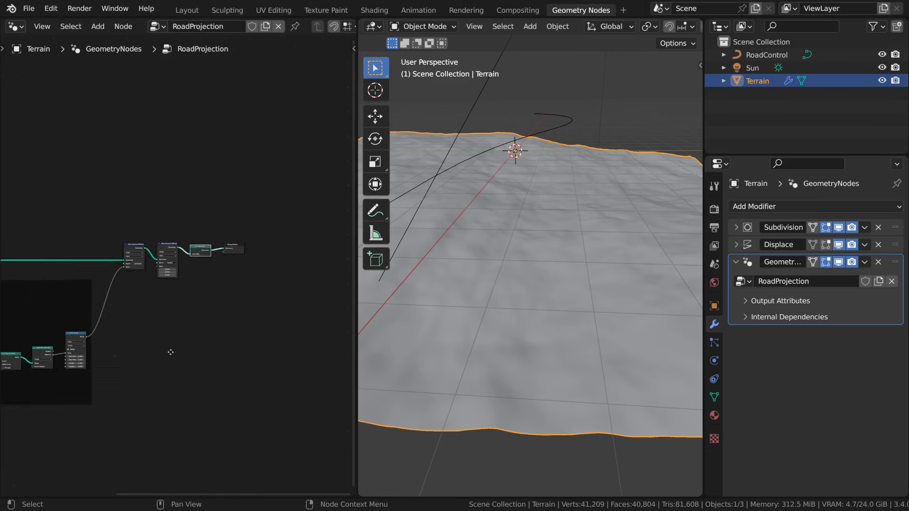
drag(312, 83, 200, 324)
middle_drag(213, 299, 334, 185)
scroll(302, 223, up, 4)
middle_drag(294, 234, 243, 280)
scroll(224, 267, up, 1)
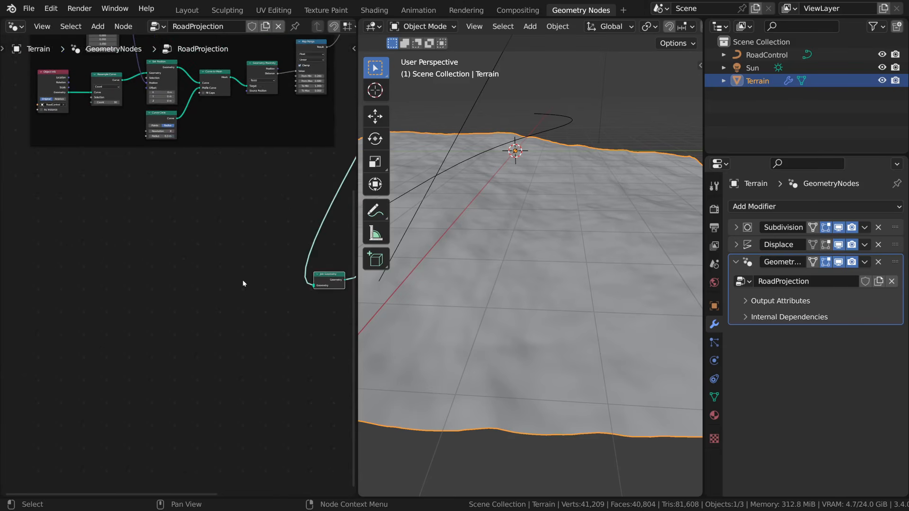
In top view, annotate a closed road strip around the road curve and divide it with short cross lines
key(KP_7)
scroll(484, 338, down, 1)
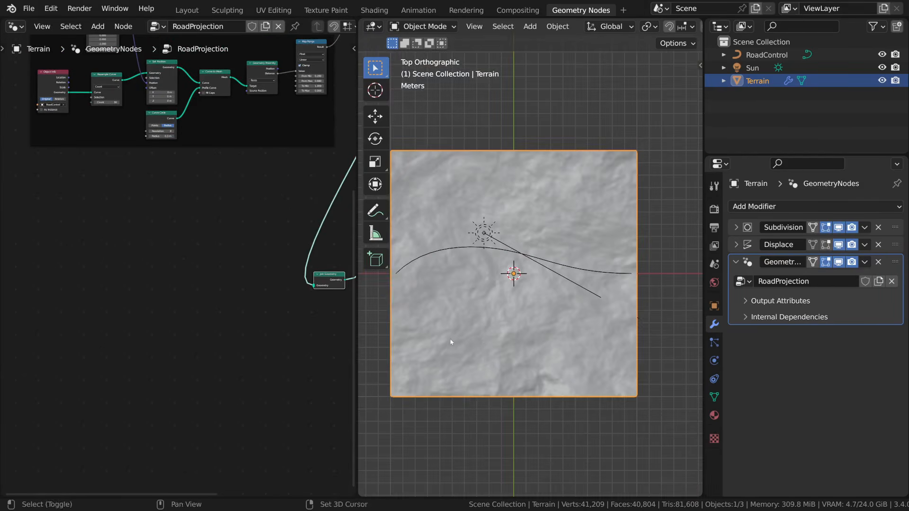
shift+middle_drag(453, 338, 477, 328)
scroll(478, 328, up, 1)
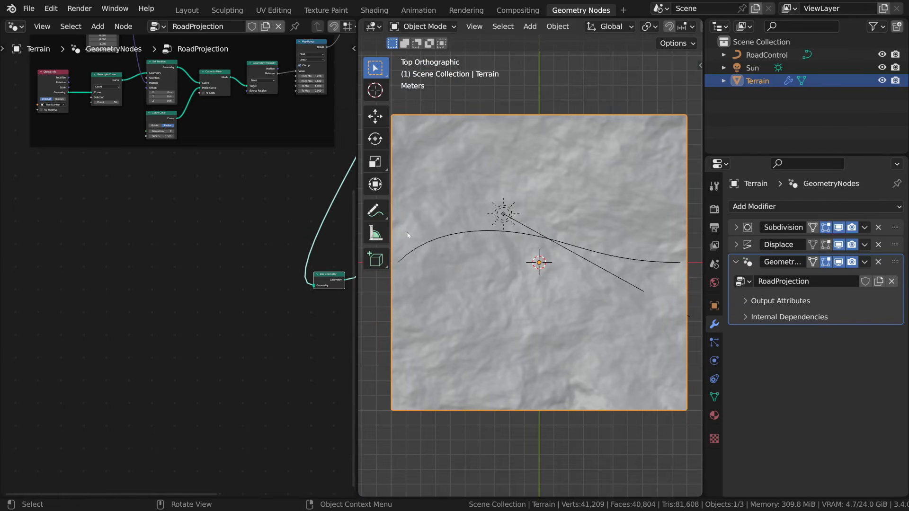
mouse_move(411, 234)
mouse_down()
mouse_move(425, 254)
mouse_move(443, 217)
mouse_up()
mouse_move(500, 211)
mouse_down()
mouse_move(663, 248)
mouse_move(663, 261)
mouse_move(434, 255)
mouse_up()
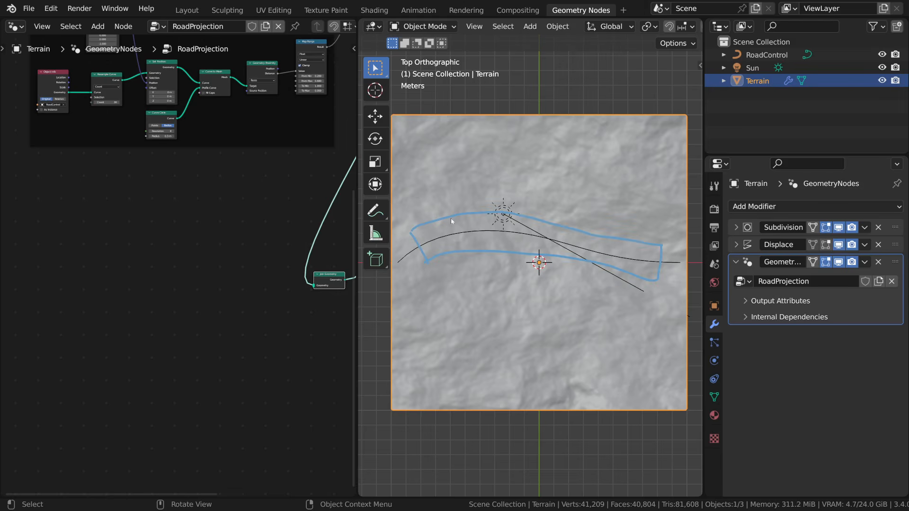
drag(481, 214, 490, 250)
drag(532, 220, 529, 254)
drag(567, 230, 565, 250)
drag(622, 241, 615, 269)
Examine the roadMASK and roadUV Store Named Attribute nodes and how the mask value is wired from Map Range
scroll(506, 317, up, 1)
middle_drag(250, 237, 199, 285)
middle_drag(292, 187, 189, 292)
middle_drag(232, 239, 190, 347)
scroll(190, 348, up, 3)
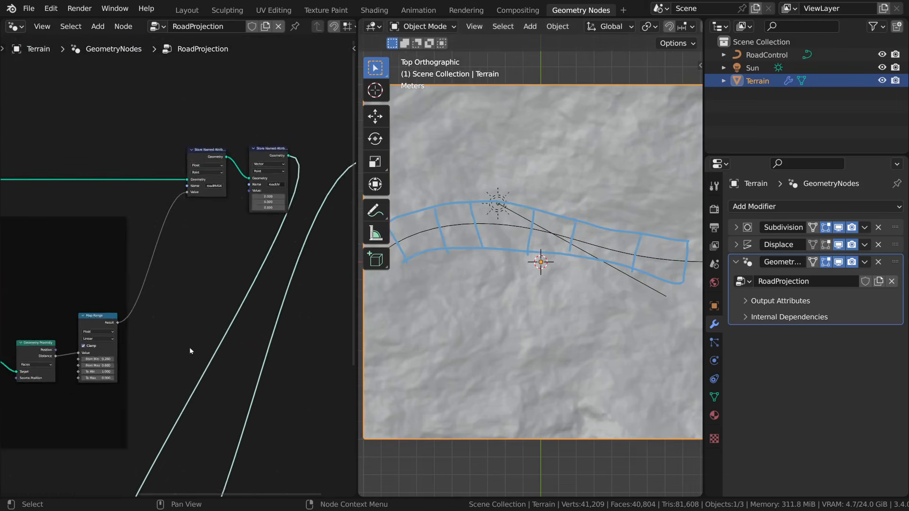
scroll(180, 265, up, 2)
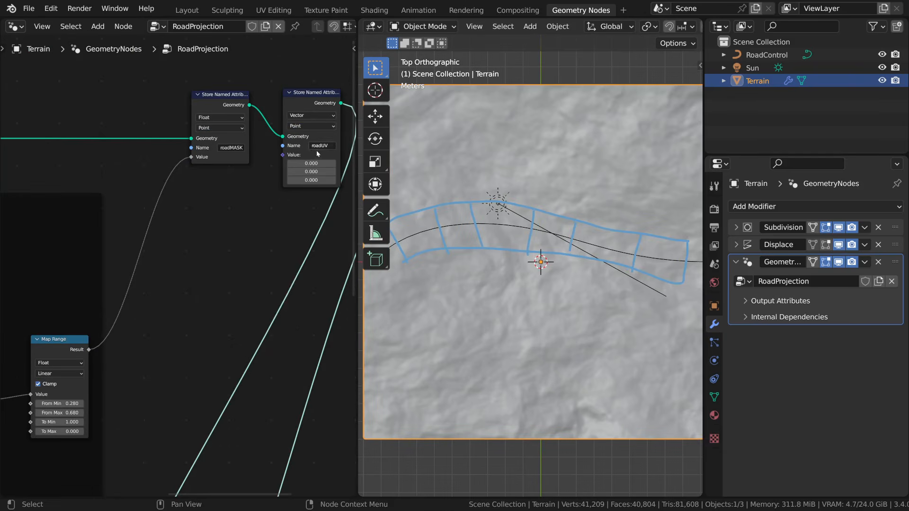
scroll(240, 317, down, 3)
middle_drag(240, 318, 405, 118)
Undo all the annotation strokes drawn over the terrain
key(ctrl+z)
key(ctrl+z)
key(ctrl+z)
key(ctrl+z)
key(ctrl+z)
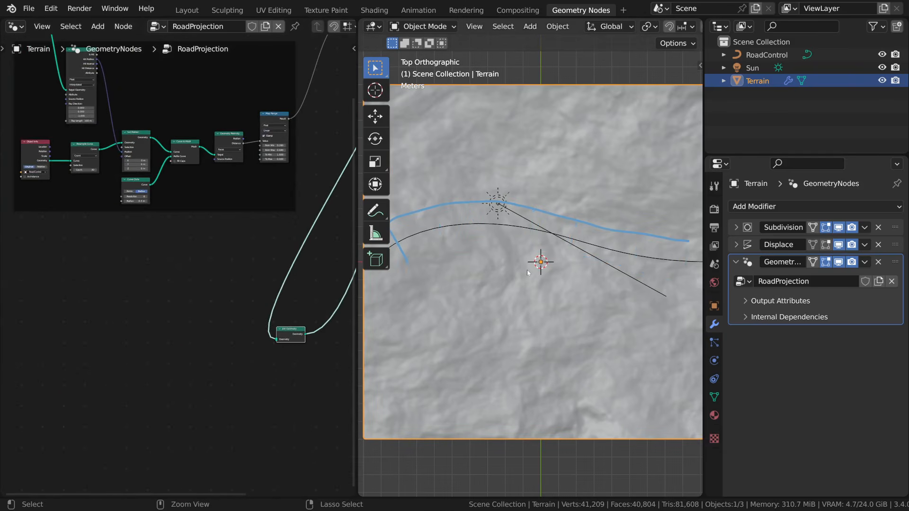
Examine the framed Raycast, Resample Curve and Set Position nodes and the road curve over the terrain in perspective
scroll(227, 265, up, 4)
mouse_move(180, 310)
middle_down()
mouse_move(227, 264)
mouse_move(198, 333)
middle_up()
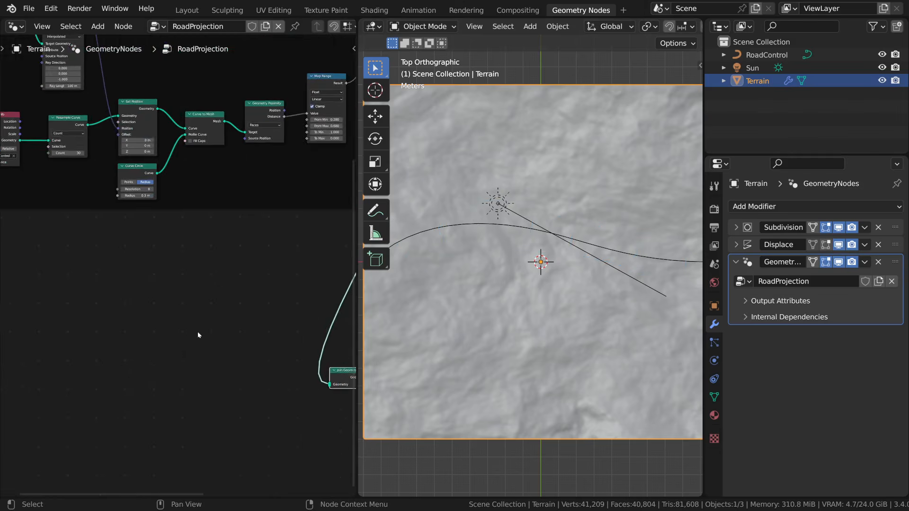
scroll(200, 326, down, 3)
middle_drag(254, 219, 225, 194)
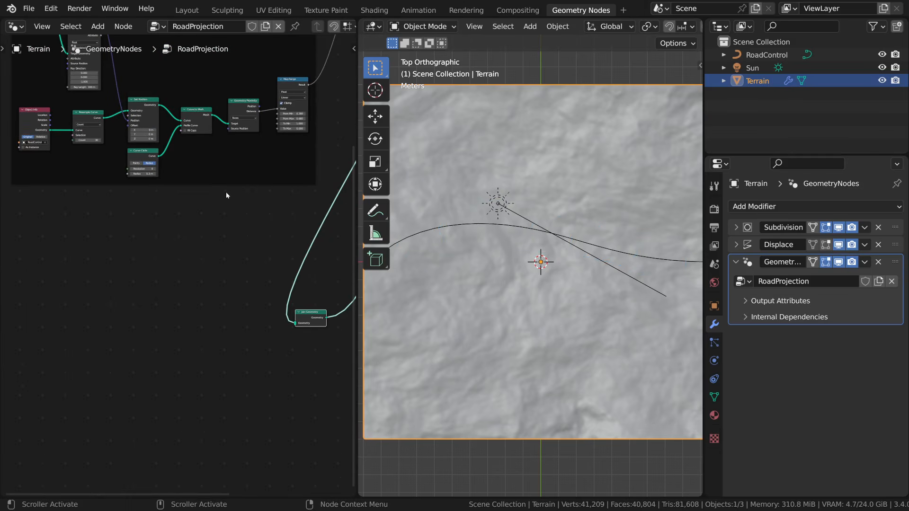
scroll(147, 116, up, 3)
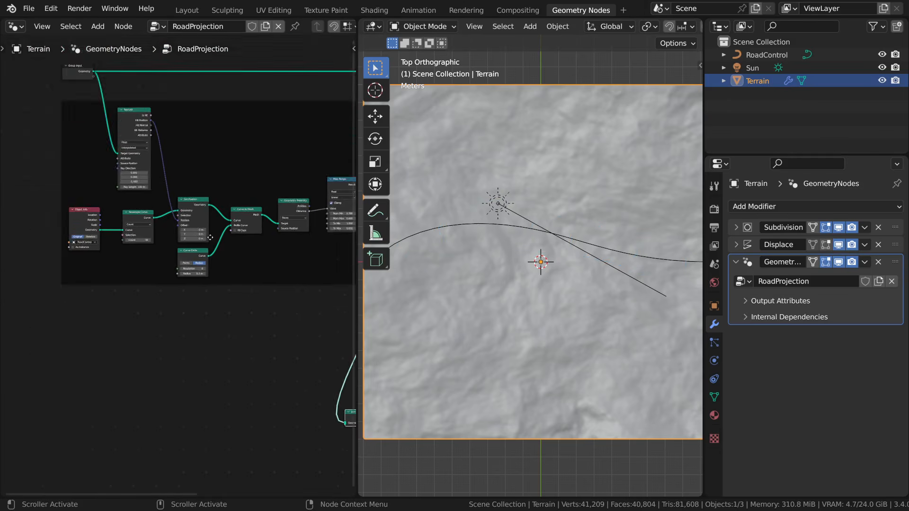
middle_drag(144, 122, 230, 317)
scroll(208, 188, up, 5)
scroll(189, 212, down, 4)
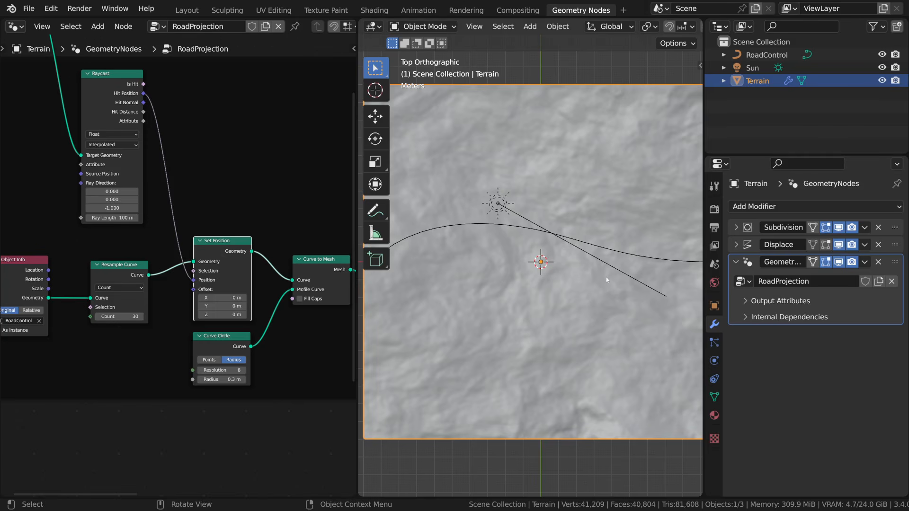
middle_drag(506, 382, 574, 303)
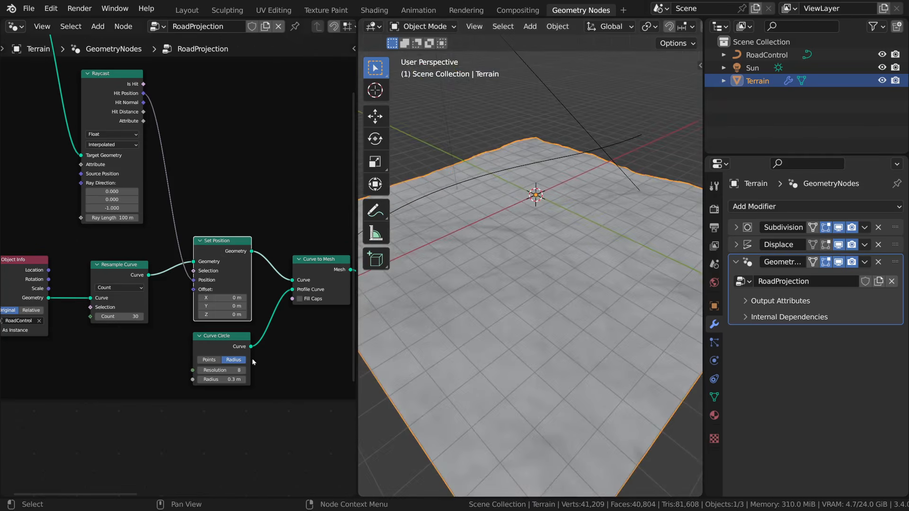
Add a second Curve to Mesh node below the frame, with its Curve input fed by the Set Position geometry
scroll(269, 360, down, 3)
middle_drag(270, 359, 189, 229)
drag(167, 142, 265, 355)
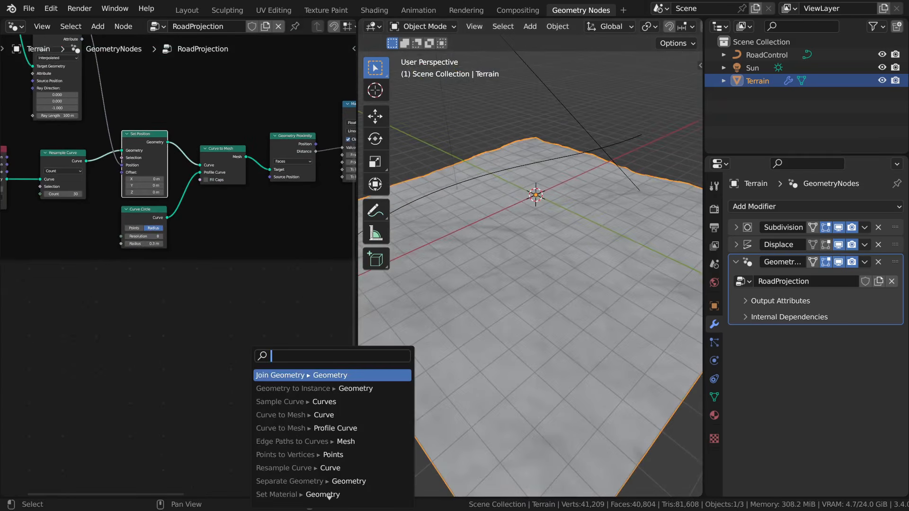
text(curve to)
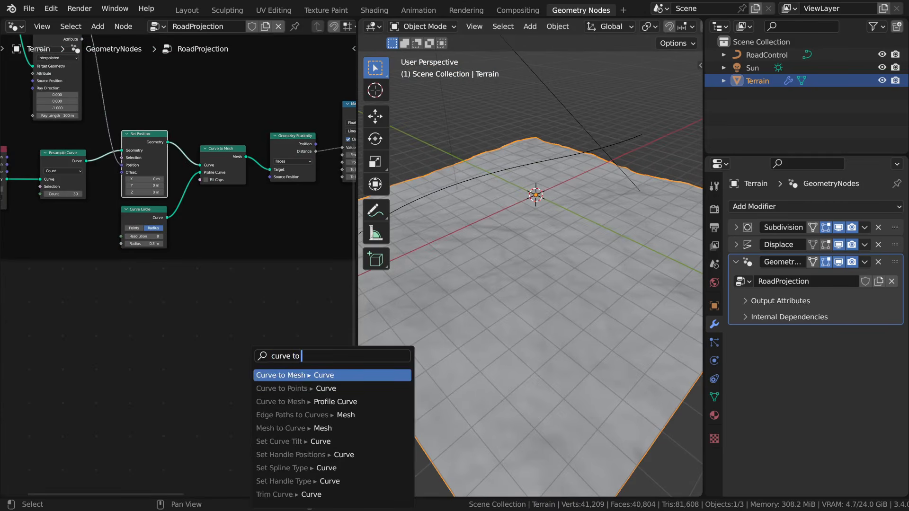
key(Return)
click(256, 371)
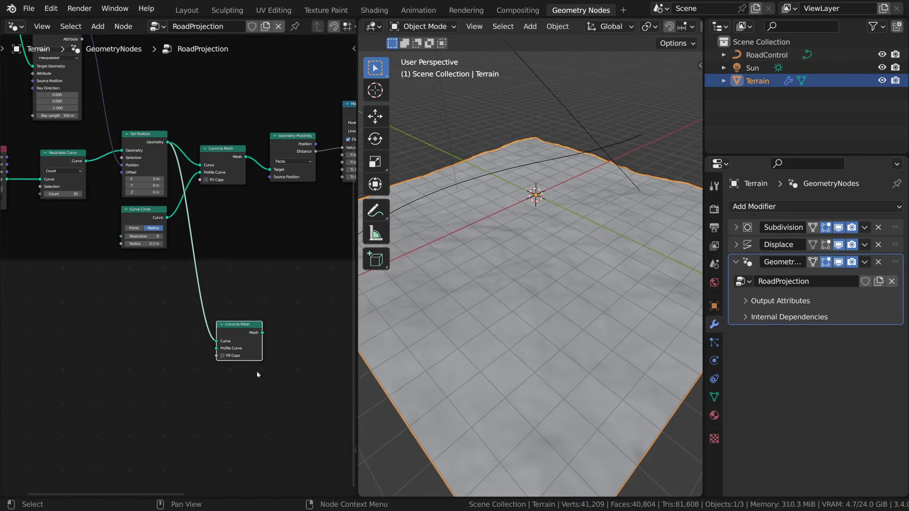
Add a Curve Line node connected to the Profile Curve input of the new Curve to Mesh node
scroll(212, 360, up, 3)
scroll(233, 342, up, 1)
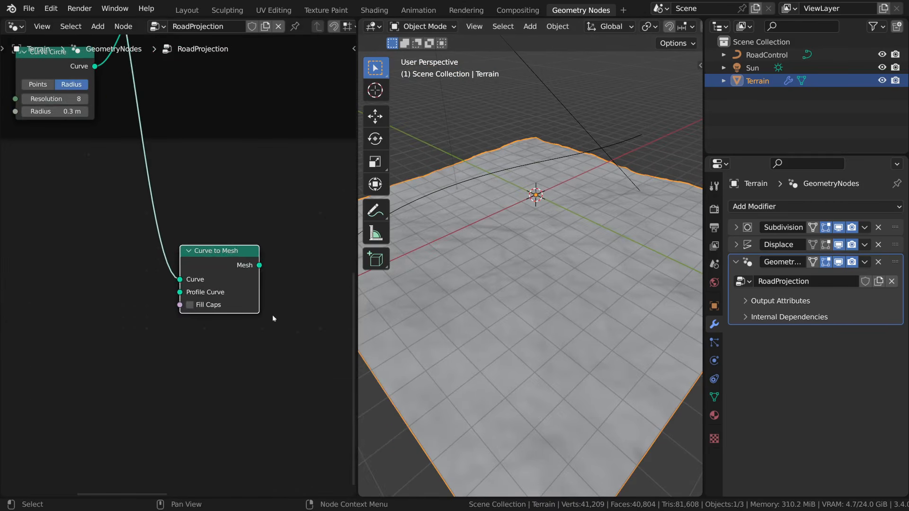
drag(180, 294, 80, 497)
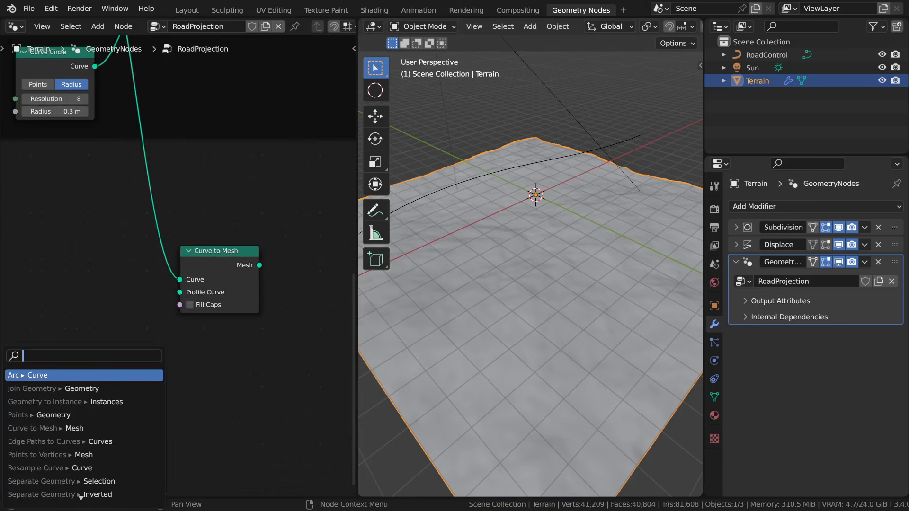
text(curve l)
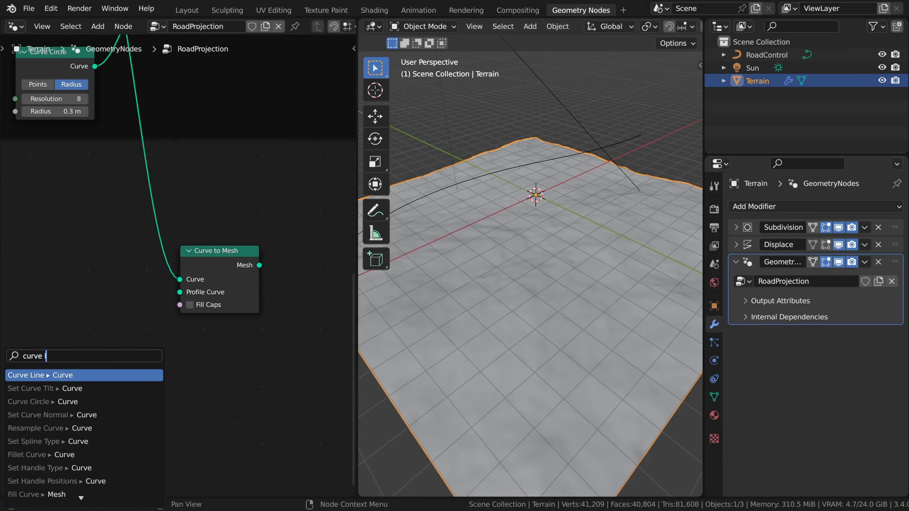
key(Return)
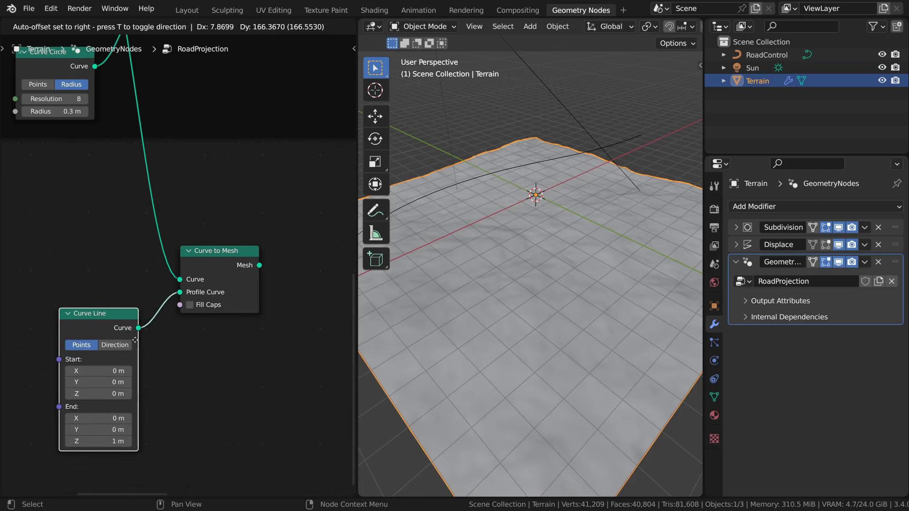
click(176, 342)
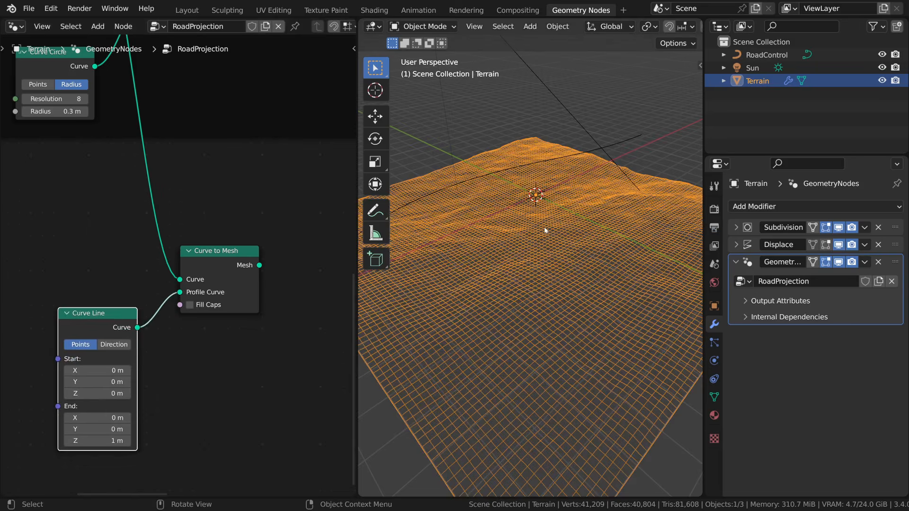
Show the terrain wireframe from the top and connect the new Curve to Mesh output to the Join Geometry node
key(KP_7)
scroll(241, 308, down, 6)
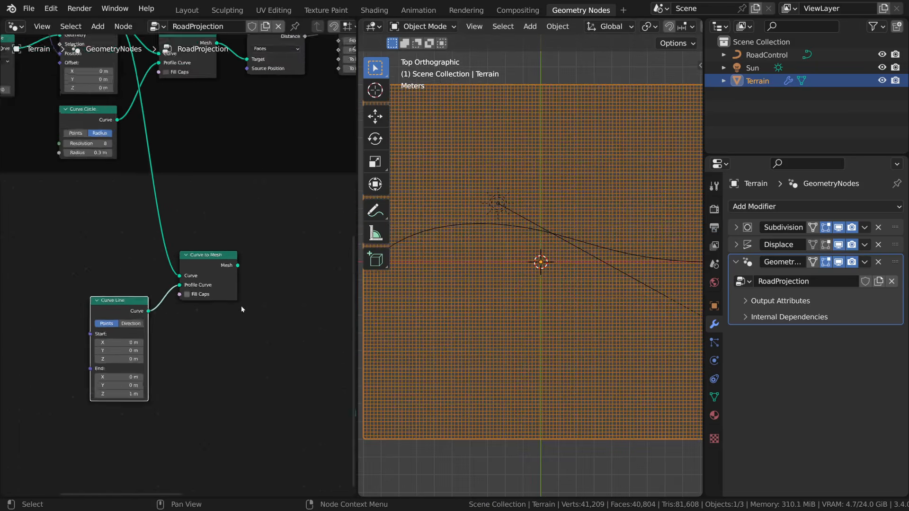
middle_drag(286, 290, 213, 250)
drag(156, 224, 318, 208)
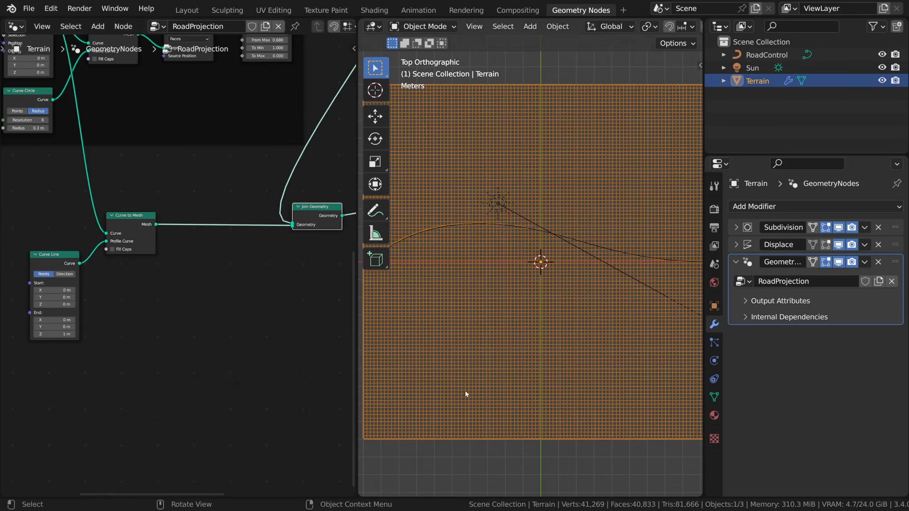
Set the End Z of the Curve Line node to 0 m
middle_drag(465, 390, 536, 278)
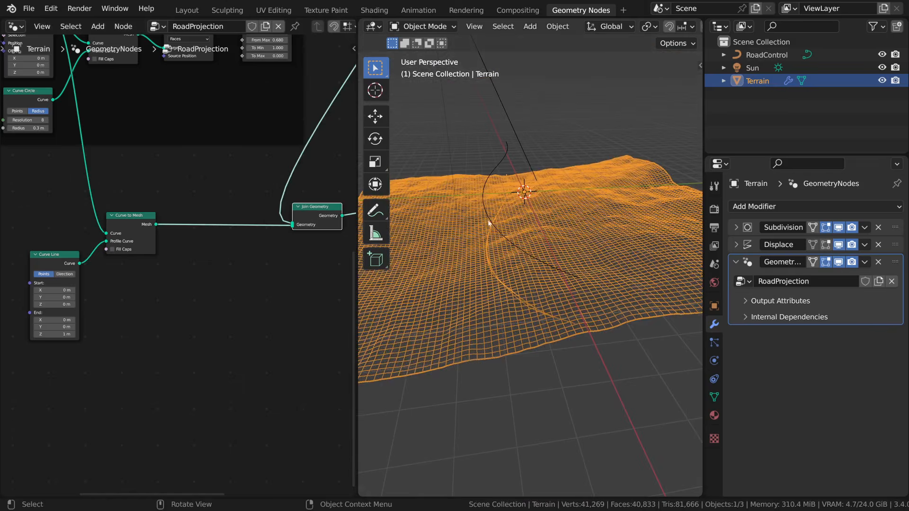
middle_drag(490, 223, 487, 316)
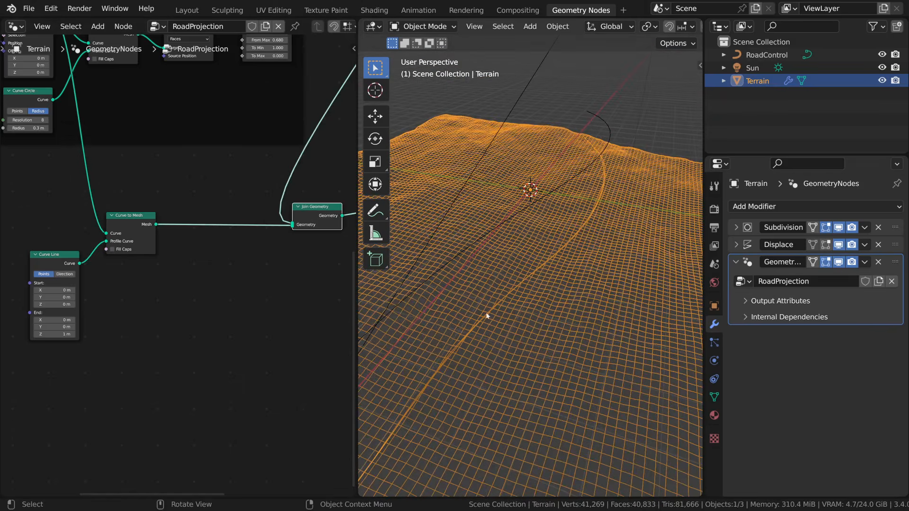
scroll(226, 316, up, 5)
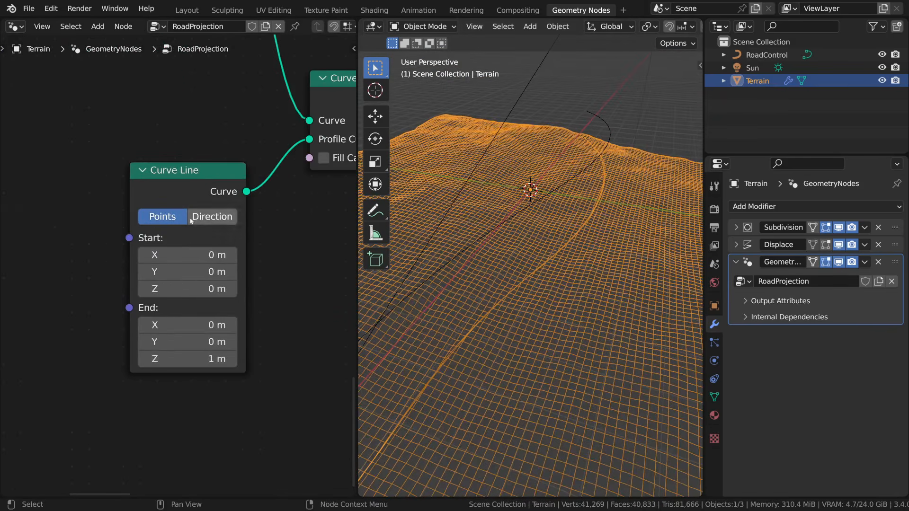
click(184, 363)
text(0)
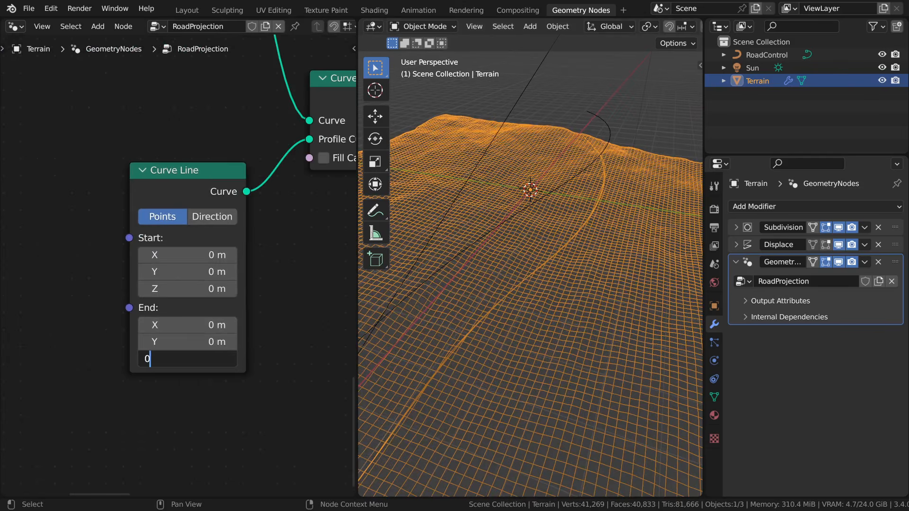
key(Return)
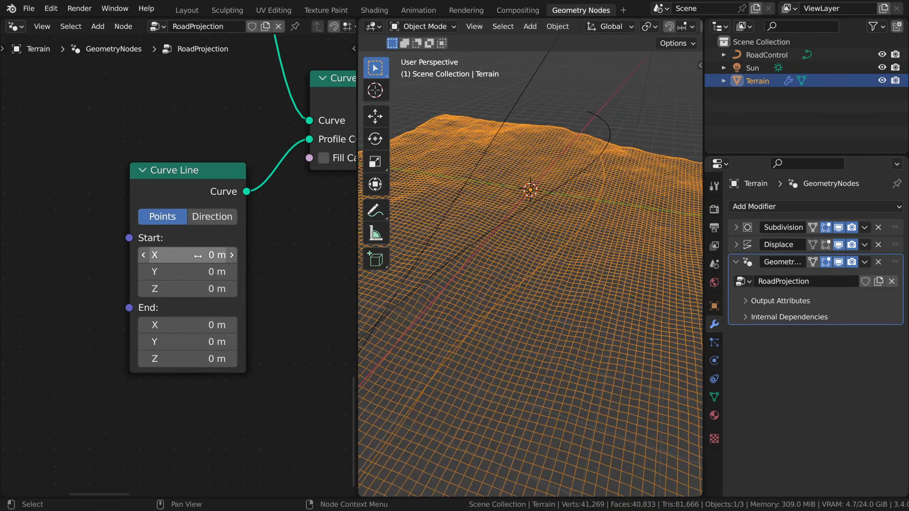
Set the Curve Line's Start X to 0.8 m and its End X to -0.8 m
drag(198, 256, 218, 255)
click(217, 256)
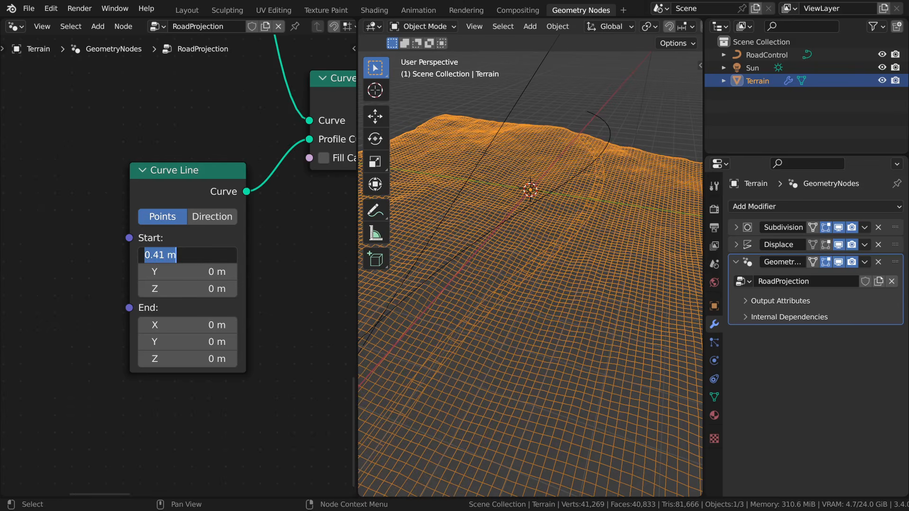
key(BackSpace)
text(0.8)
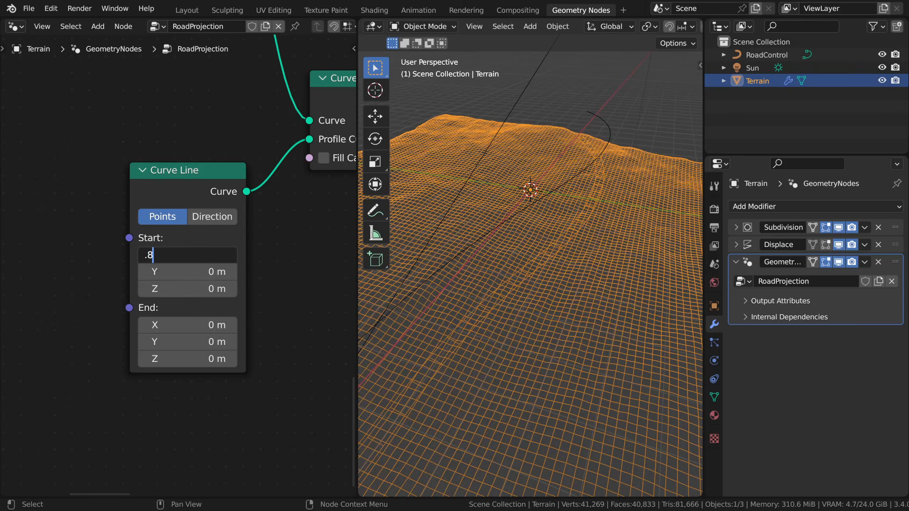
key(Return)
double_click(187, 330)
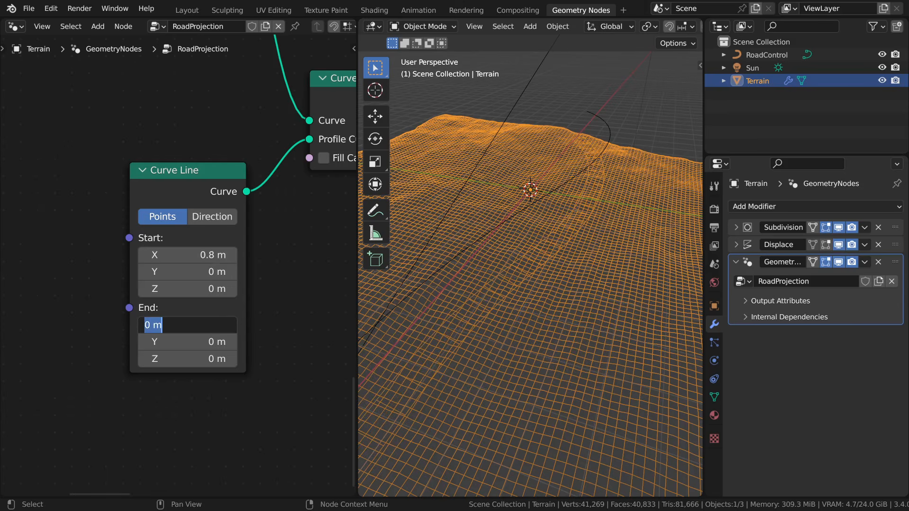
text(-0.8)
key(Return)
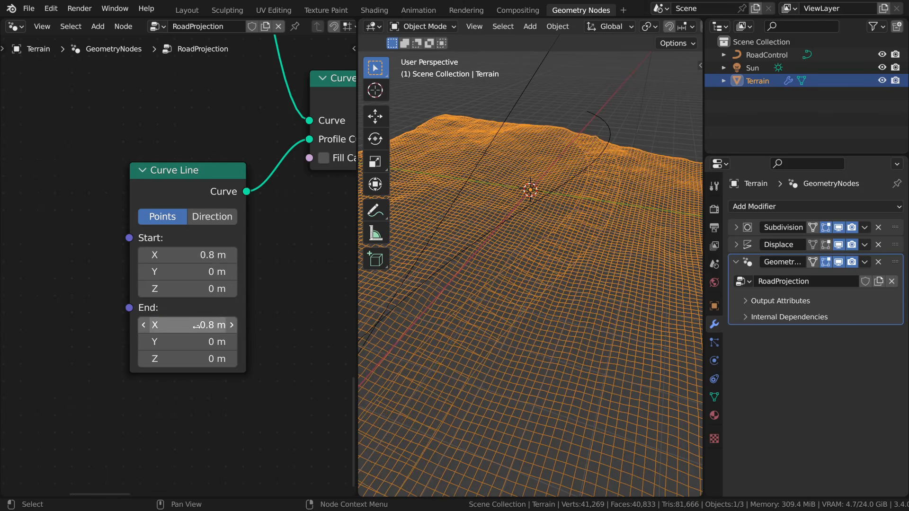
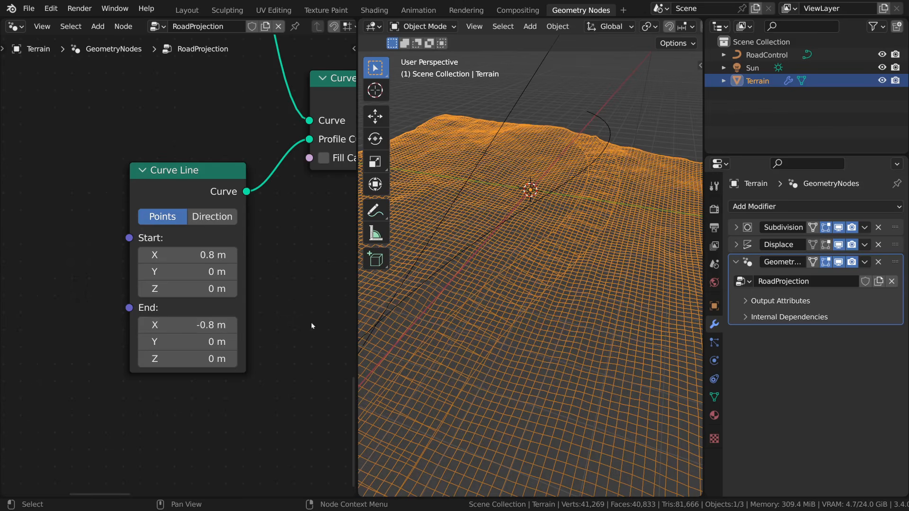
Remove the Join Geometry node while keeping the terrain geometry linked through to the Group Output
middle_drag(507, 284, 536, 277)
shift+scroll(275, 260, up, 1)
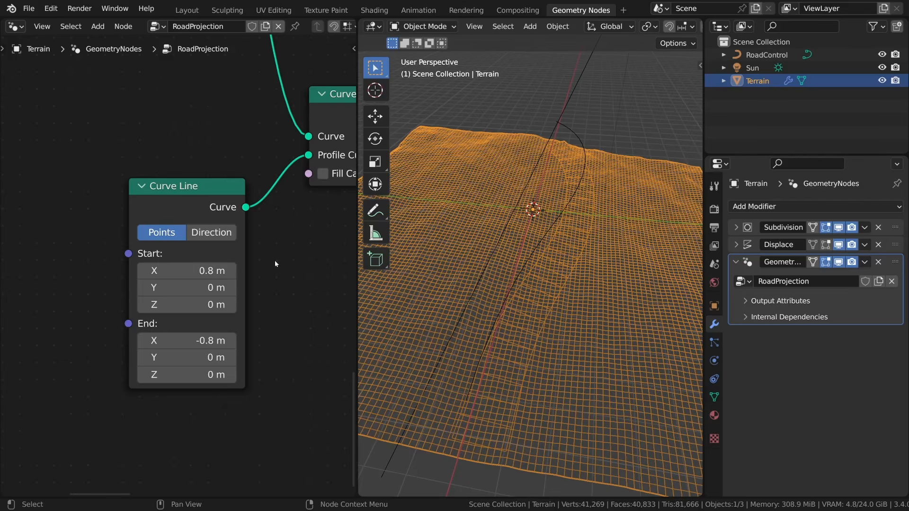
scroll(274, 263, down, 5)
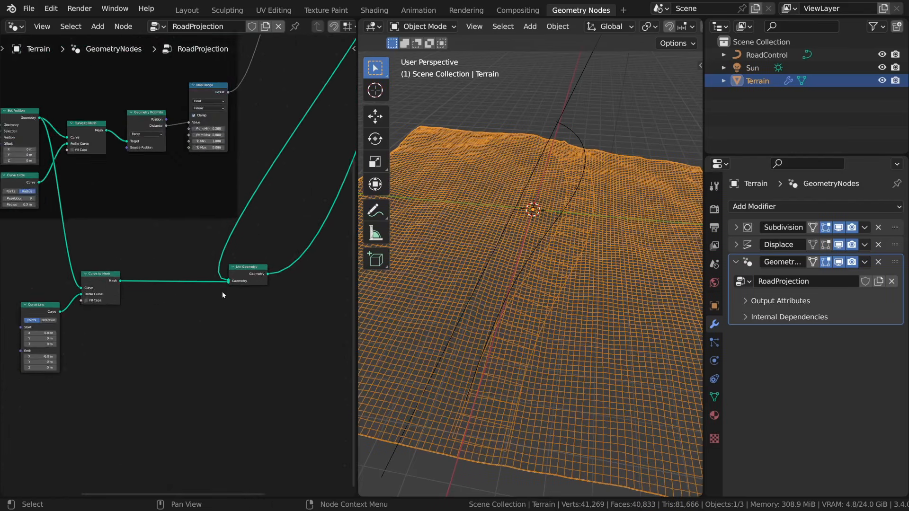
scroll(222, 292, down, 2)
click(241, 274)
key(ctrl+x)
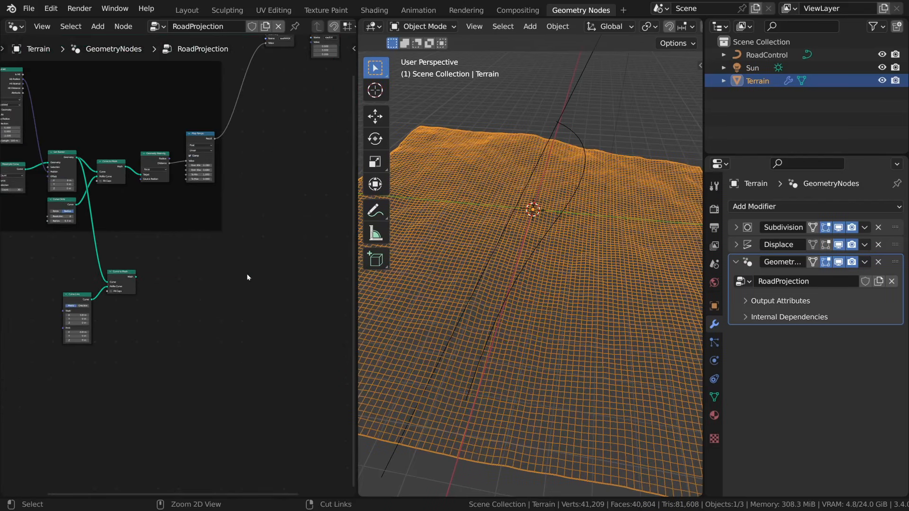
Connect the lower Curve to Mesh output directly to the Group Output and view the road strip mesh on its own
scroll(247, 274, down, 2)
middle_drag(252, 274, 195, 305)
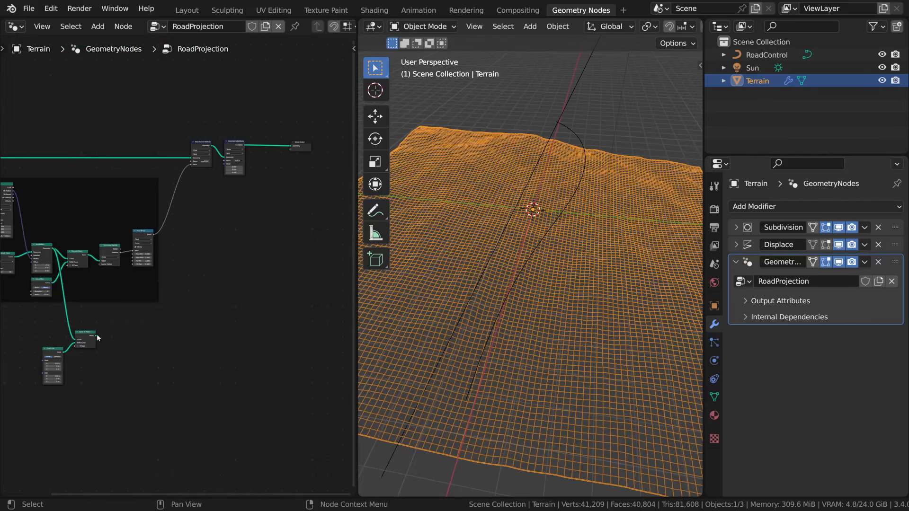
drag(96, 338, 291, 146)
middle_drag(497, 297, 492, 327)
middle_drag(214, 340, 311, 313)
scroll(204, 333, up, 7)
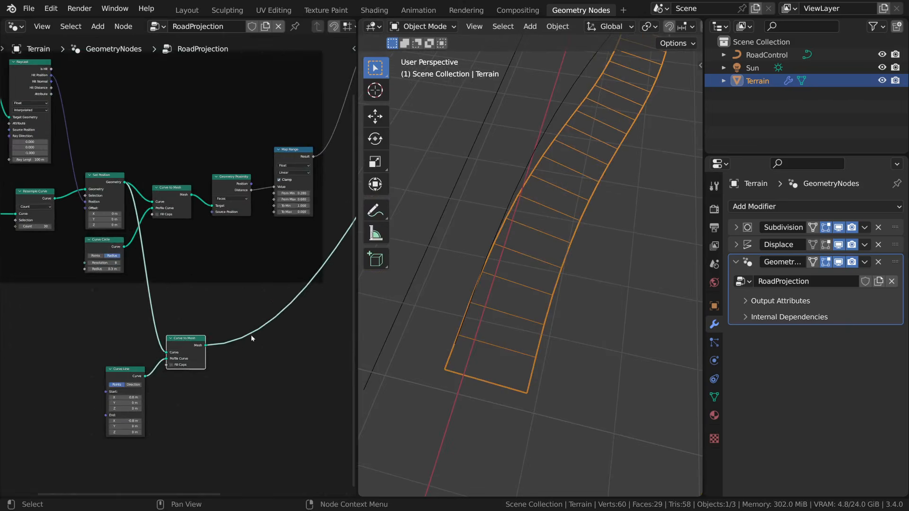
middle_drag(251, 335, 312, 275)
scroll(317, 272, up, 5)
middle_drag(391, 323, 529, 348)
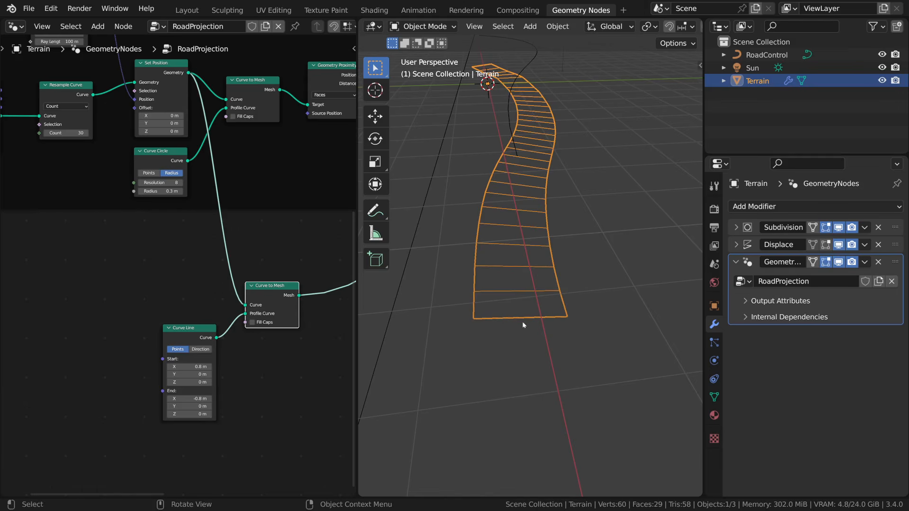
Insert a Capture Attribute node on the link from Set Position to the lower Curve to Mesh node's Curve input
scroll(288, 367, down, 1)
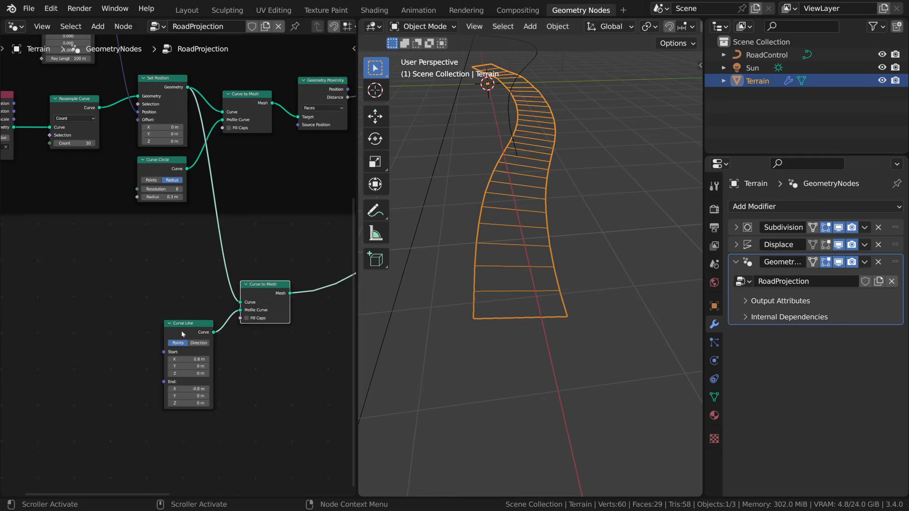
drag(182, 332, 163, 332)
scroll(253, 356, up, 3)
key(shift+a)
mouse_move(226, 232)
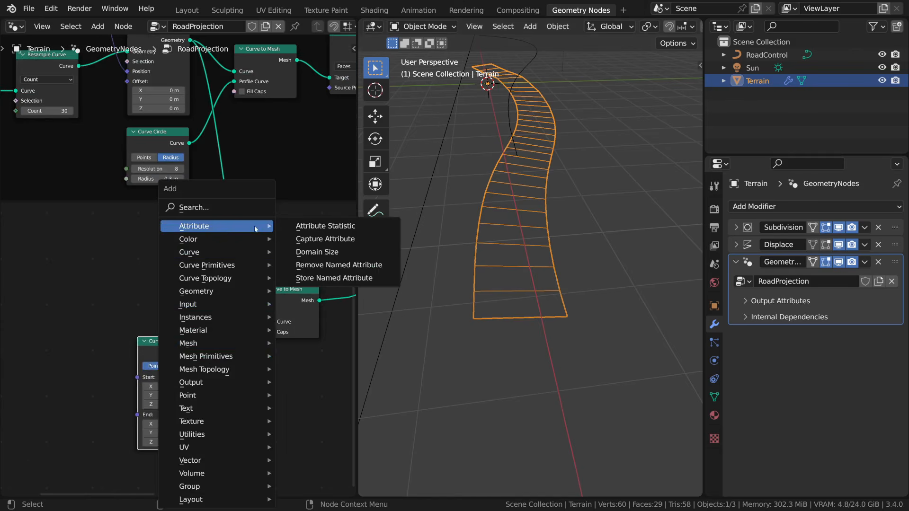
click(326, 239)
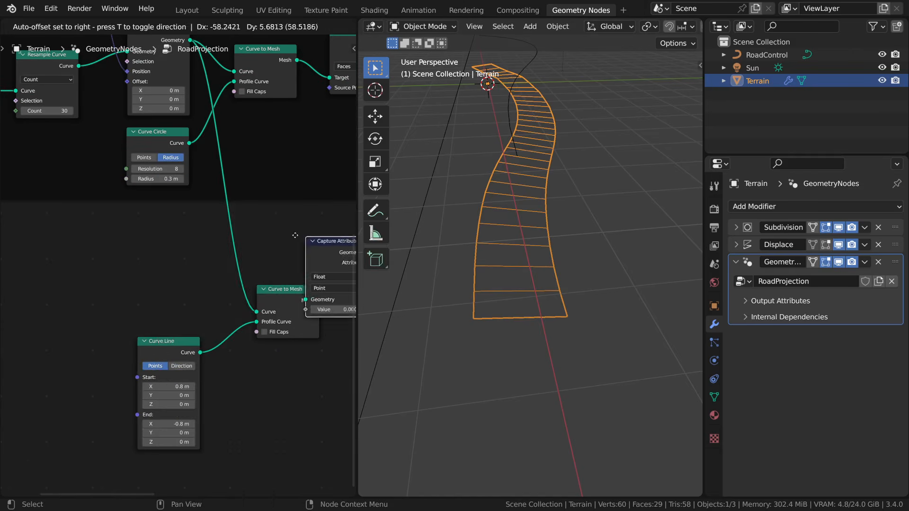
click(223, 229)
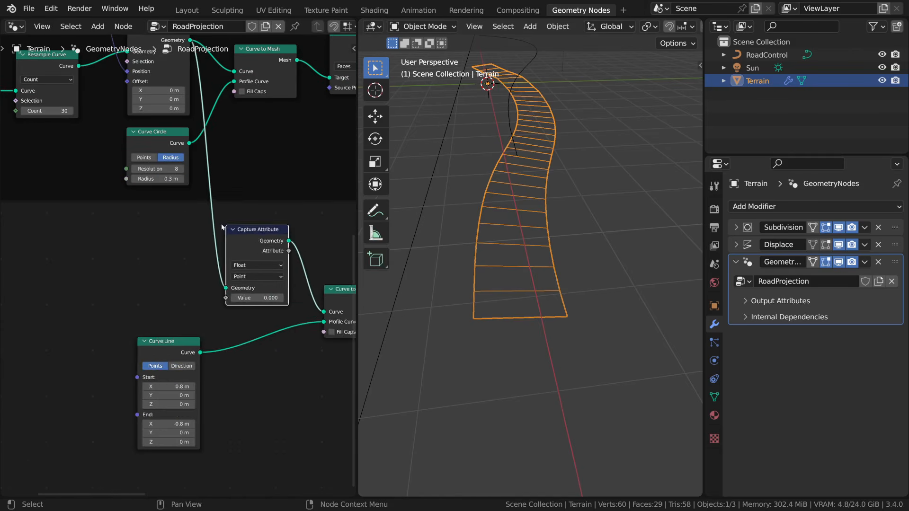
Duplicate the Capture Attribute node and insert the copy between Curve Line and the Profile Curve input
scroll(213, 265, down, 3)
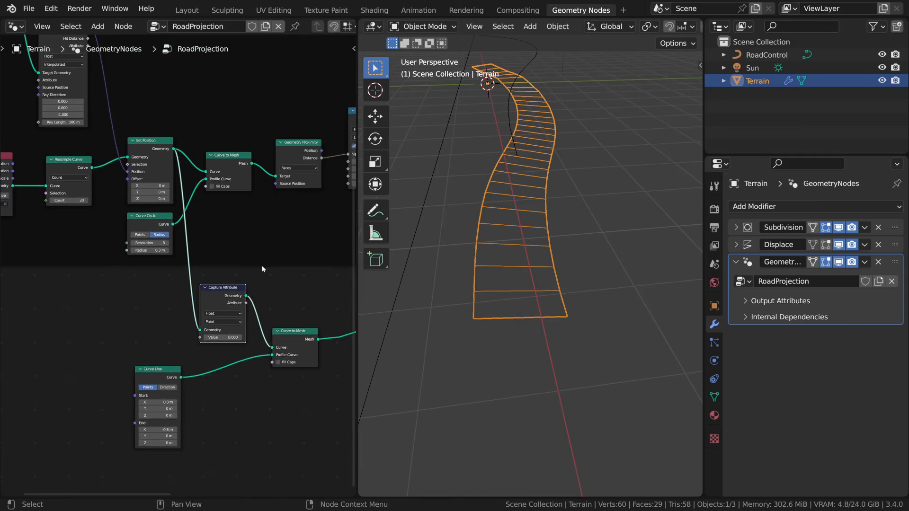
scroll(263, 269, down, 2)
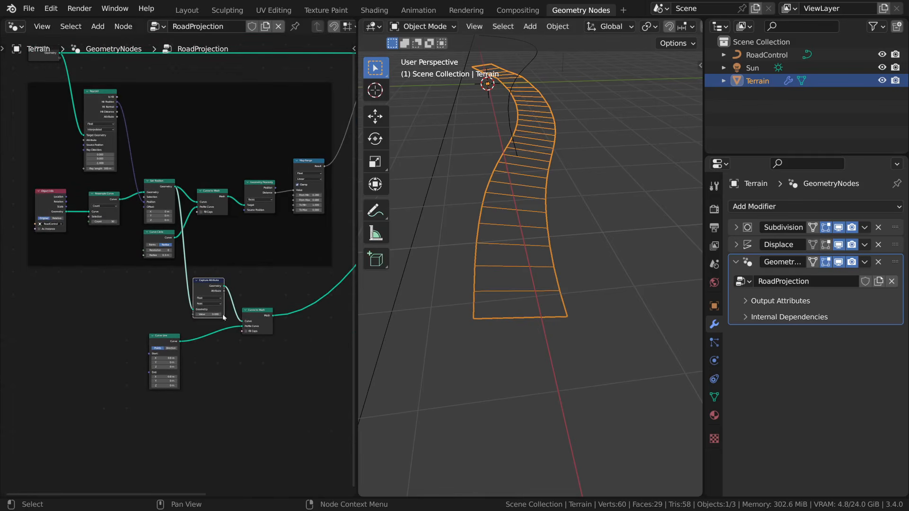
scroll(213, 292, up, 2)
key(shift+d)
click(218, 359)
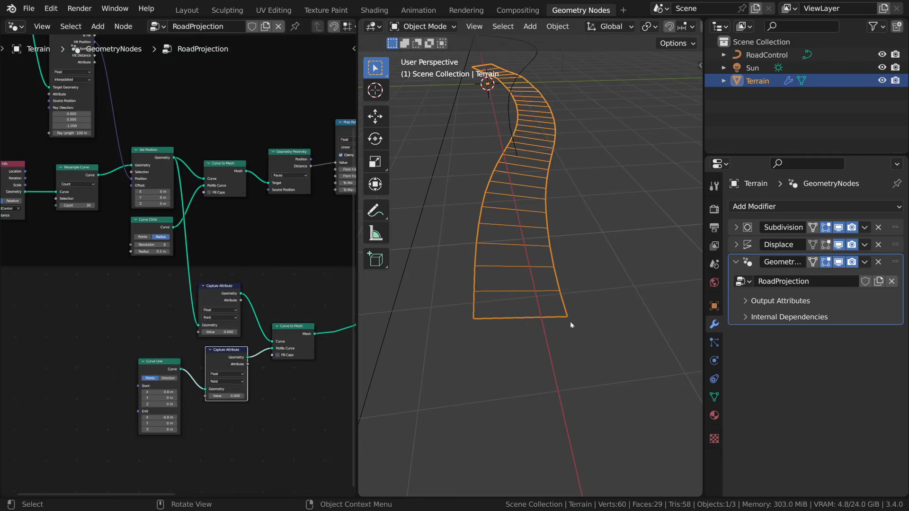
middle_drag(545, 306, 541, 149)
scroll(294, 368, up, 2)
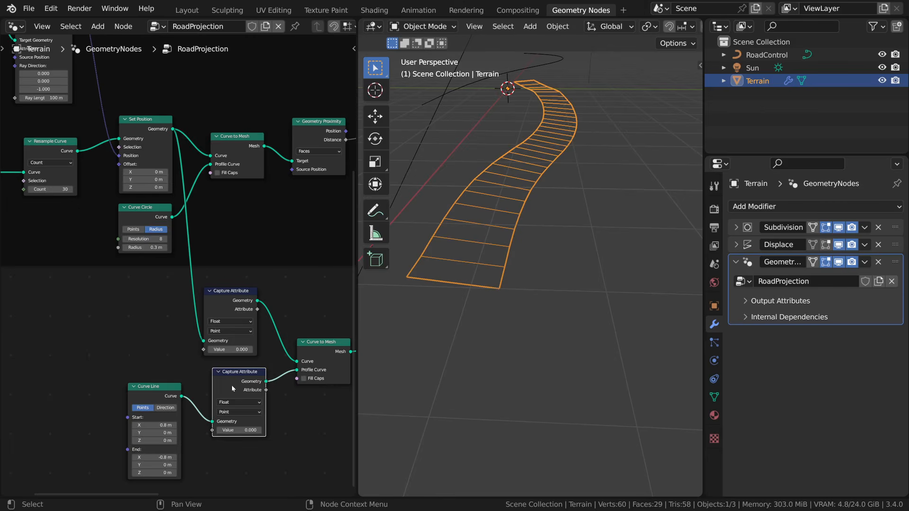
drag(231, 385, 224, 383)
Add a Spline Parameter node and connect its Factor to the Value inputs of both Capture Attribute nodes
key(shift+a)
text(s)
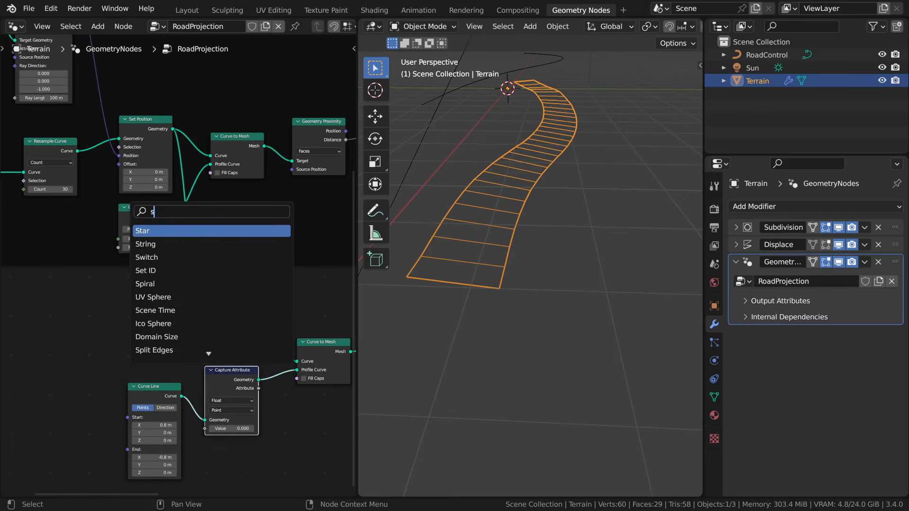
text(pline)
click(156, 270)
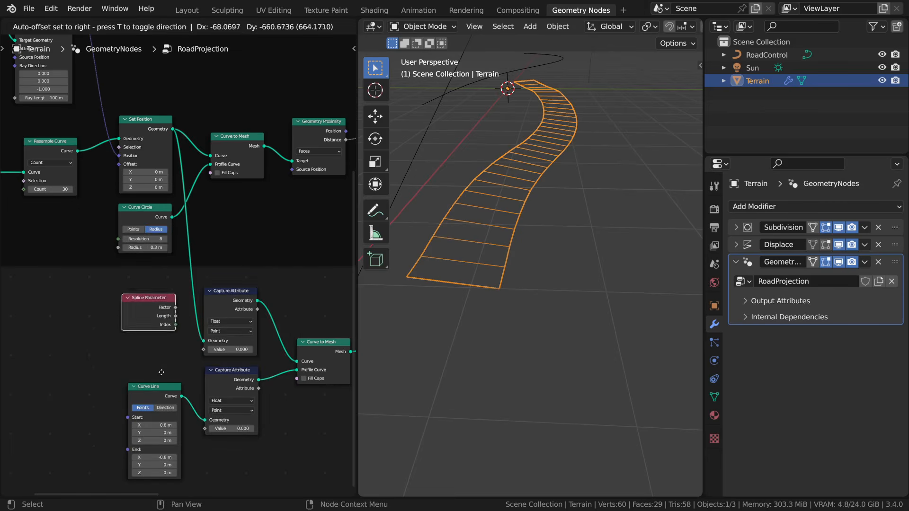
click(164, 392)
drag(178, 327, 206, 431)
drag(163, 347, 167, 371)
Reposition the lower Curve to Mesh node slightly beside the two Capture Attribute nodes
middle_drag(333, 351, 206, 326)
scroll(285, 352, up, 1)
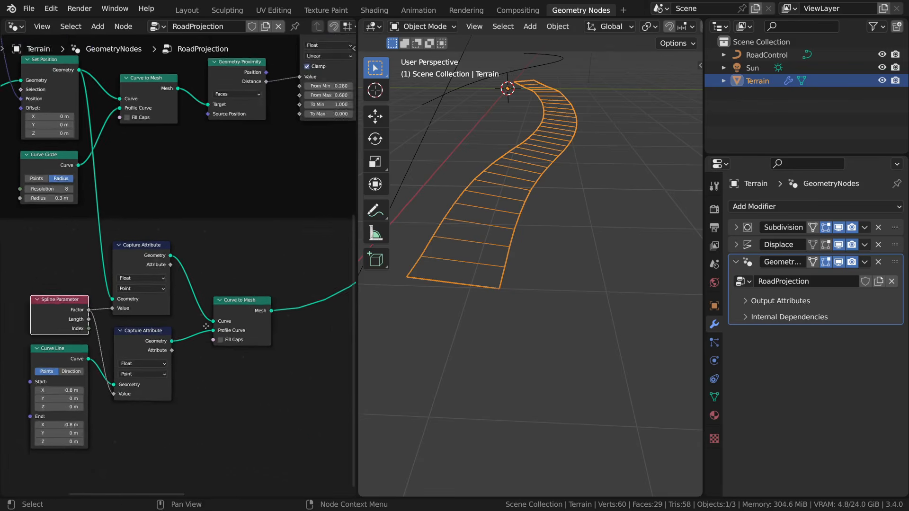
scroll(206, 326, up, 1)
middle_drag(473, 272, 485, 297)
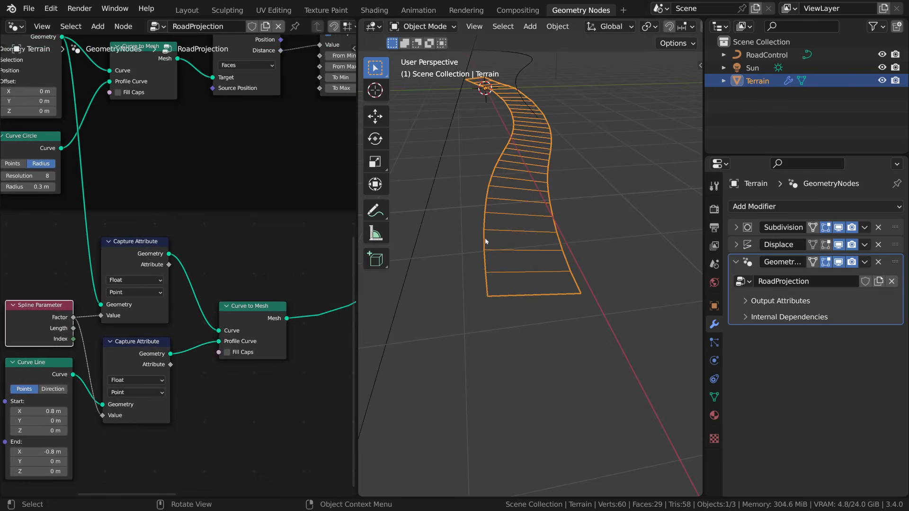
scroll(275, 358, down, 6)
middle_drag(274, 357, 220, 350)
scroll(218, 348, up, 3)
drag(150, 313, 152, 303)
scroll(211, 334, down, 3)
scroll(211, 334, up, 3)
middle_drag(211, 333, 230, 346)
scroll(230, 346, up, 1)
drag(168, 309, 168, 303)
scroll(237, 351, down, 2)
middle_drag(238, 350, 242, 343)
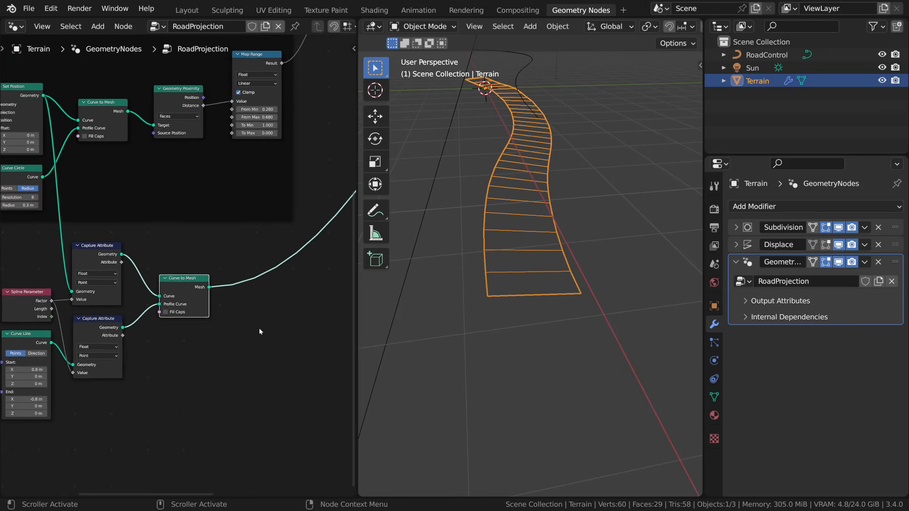
Add a Combine XYZ node just above the lower Curve to Mesh node
key(shift+a)
click(222, 208)
text(combin)
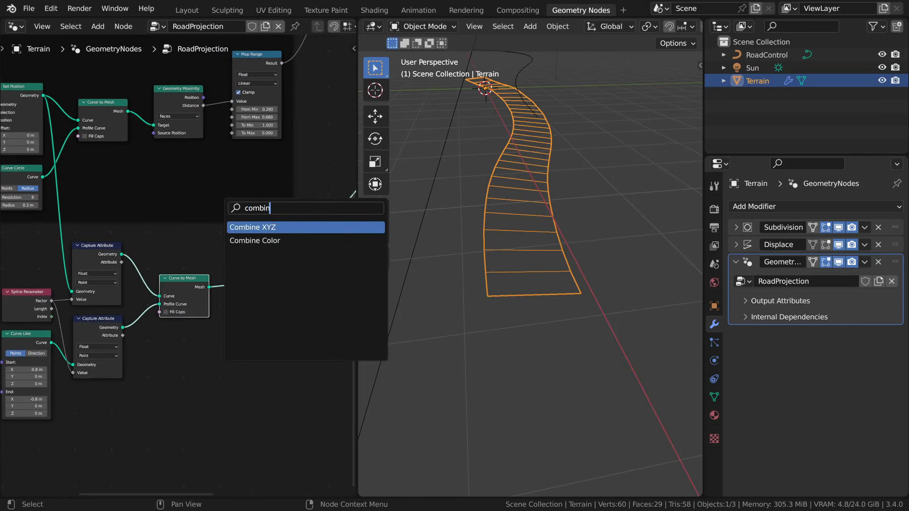
key(Return)
click(221, 239)
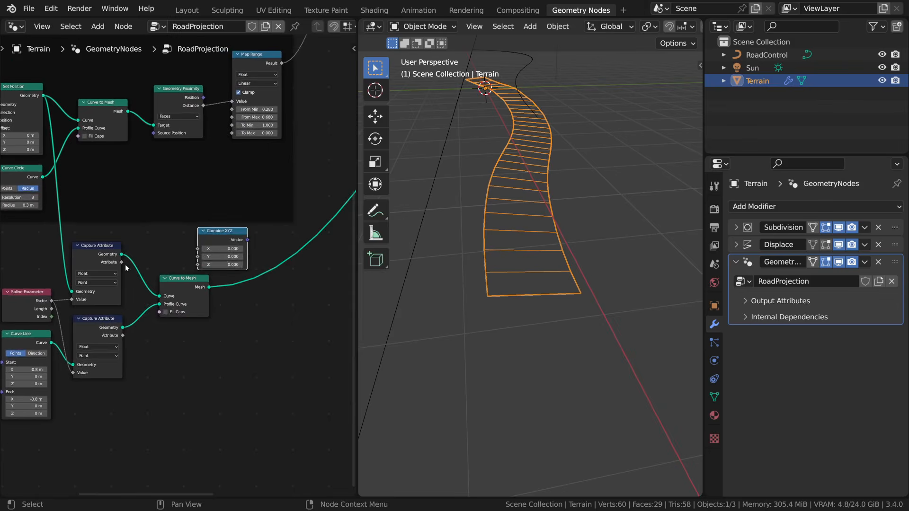
Connect the upper Capture Attribute's Attribute output to Combine XYZ's X and the lower one's to Y
drag(122, 262, 199, 249)
drag(122, 335, 198, 257)
middle_drag(168, 373, 232, 373)
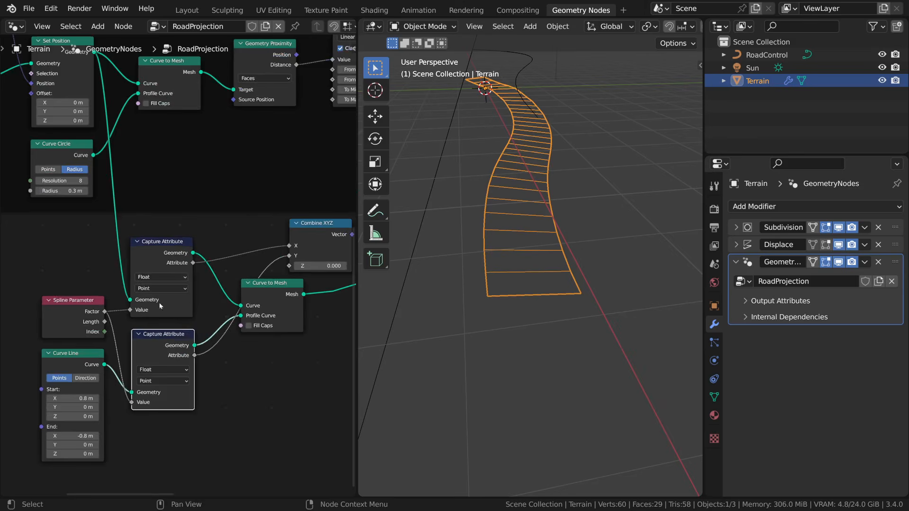
scroll(159, 303, down, 5)
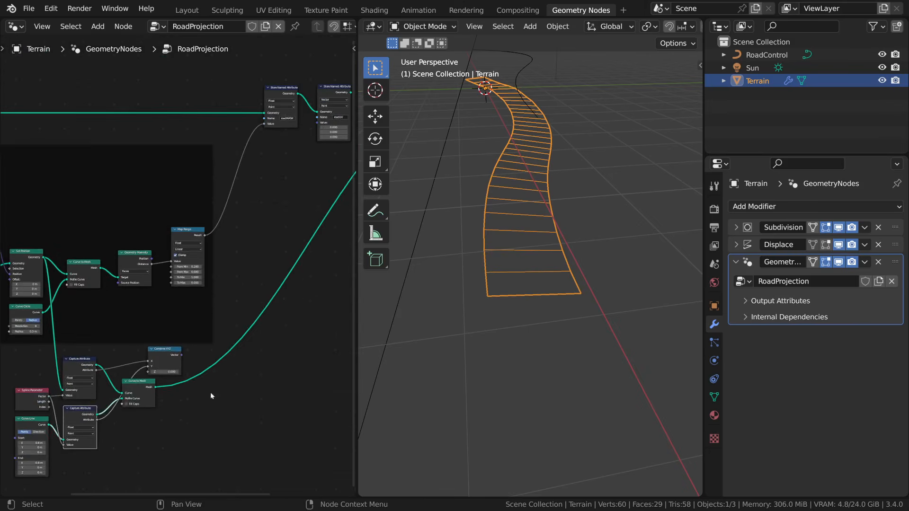
Align Combine XYZ above Curve to Mesh and connect its Vector to the Value of the second Store Named Attribute node
mouse_move(167, 361)
mouse_down()
mouse_move(181, 354)
mouse_move(162, 365)
mouse_up()
scroll(212, 361, down, 3)
middle_drag(212, 360, 184, 378)
scroll(172, 376, up, 2)
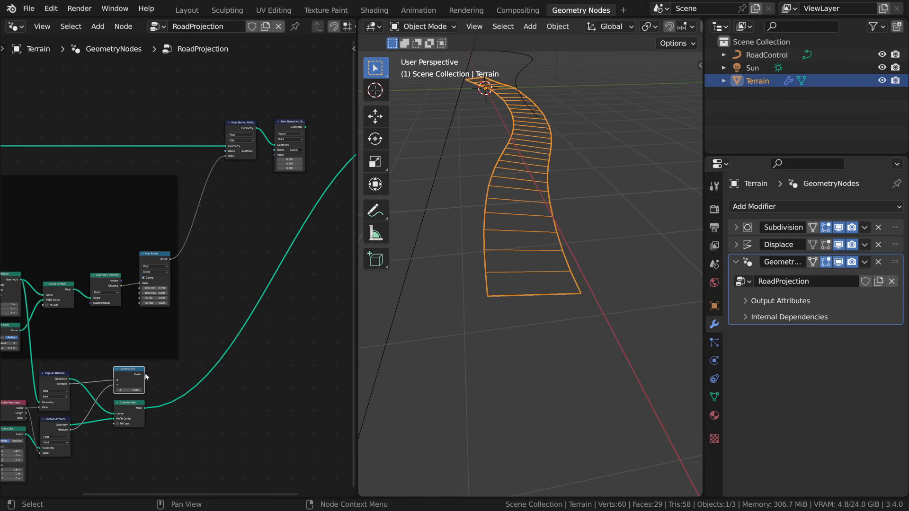
drag(145, 374, 276, 156)
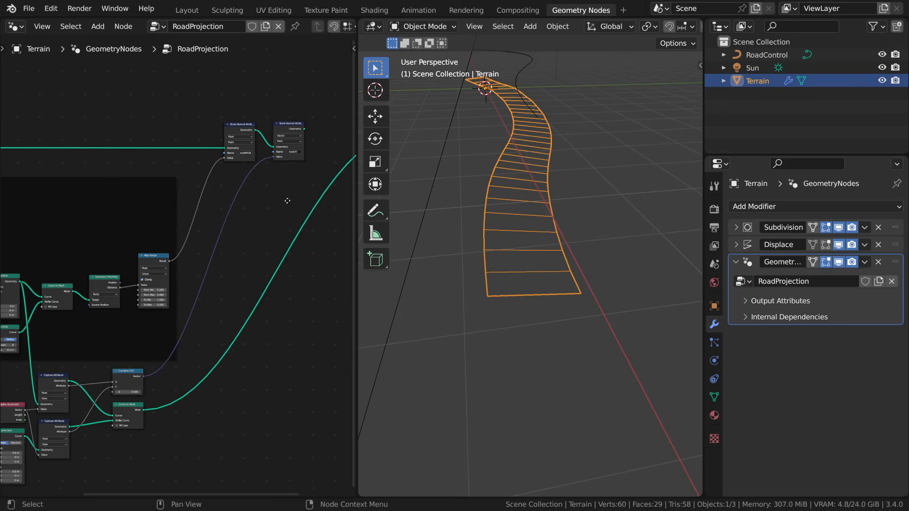
Connect the Geometry output of the roadUV Store Named Attribute node to the Group Output
scroll(187, 342, up, 4)
scroll(251, 188, down, 5)
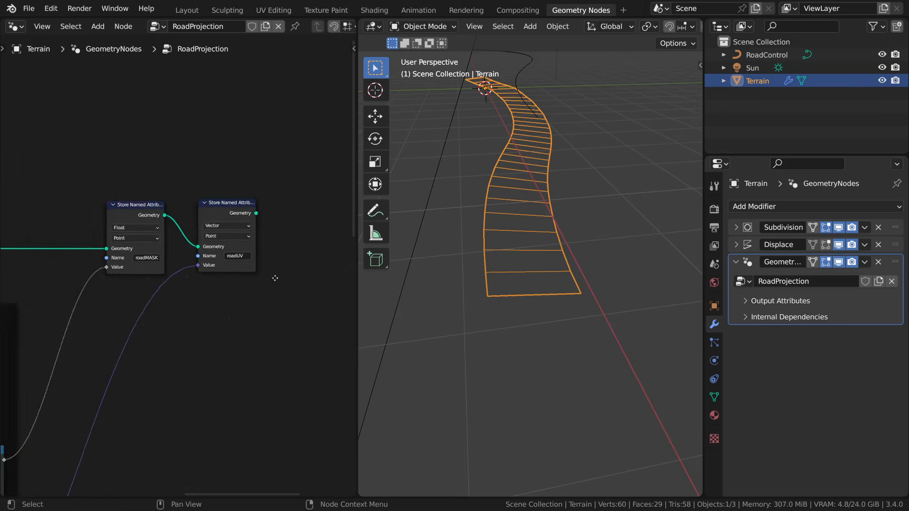
drag(131, 245, 276, 245)
scroll(200, 346, down, 2)
middle_drag(200, 346, 285, 283)
drag(284, 170, 284, 172)
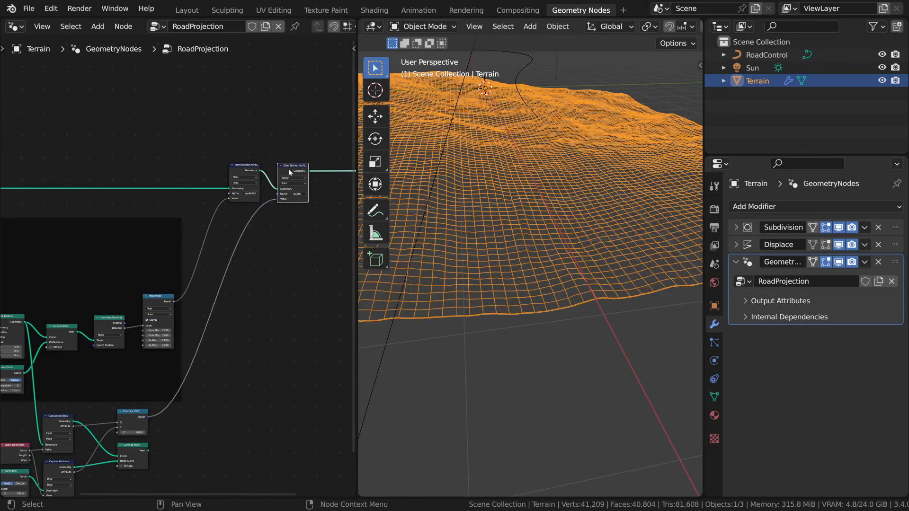
Examine the two Capture Attribute nodes, Combine XYZ and the lower Curve to Mesh node that make up the road UV branch
middle_drag(288, 169, 323, 103)
middle_drag(195, 311, 311, 217)
scroll(311, 218, up, 5)
drag(314, 233, 312, 234)
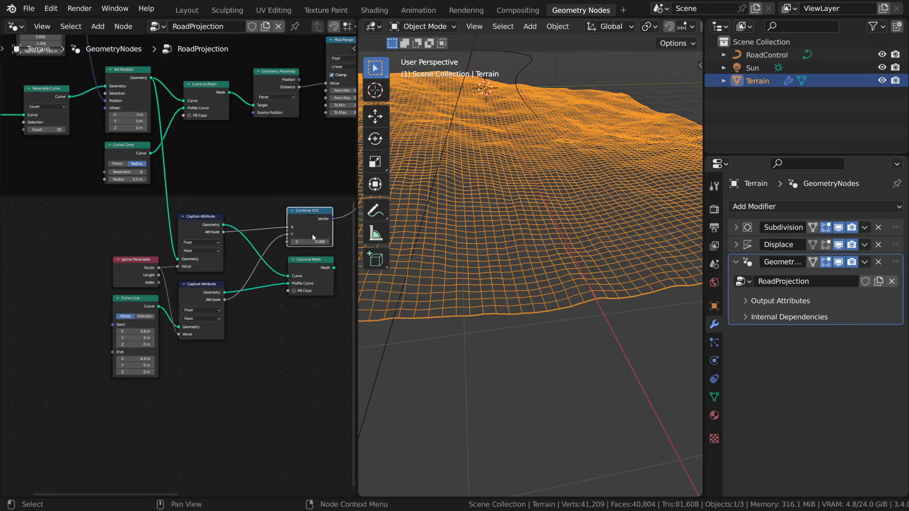
click(205, 231)
click(203, 296)
click(195, 222)
middle_drag(264, 304, 125, 333)
scroll(167, 307, up, 4)
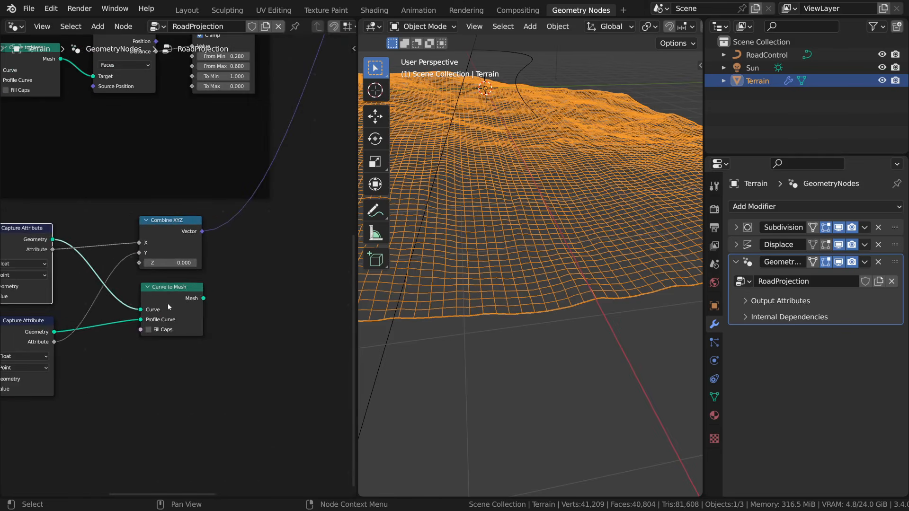
Move the lower Curve to Mesh node away from Combine XYZ and connect its Mesh to the Group Output
drag(169, 307, 211, 301)
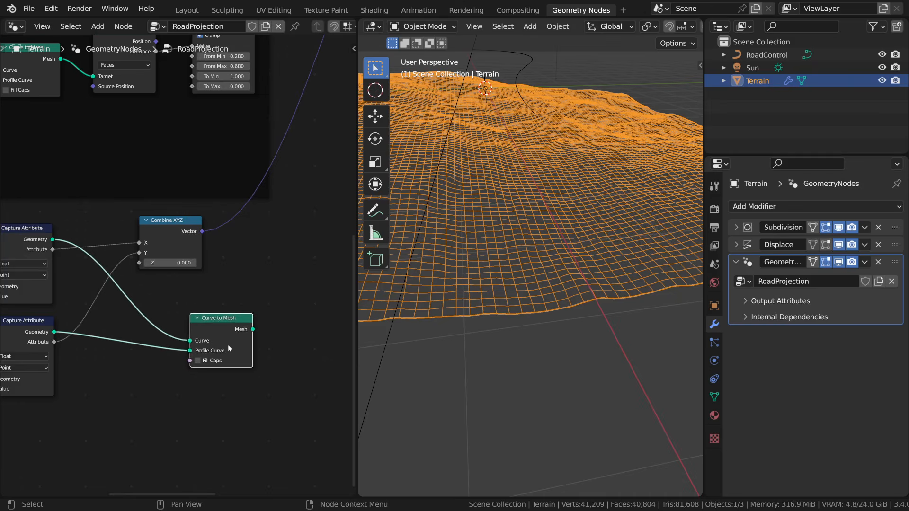
scroll(280, 326, down, 6)
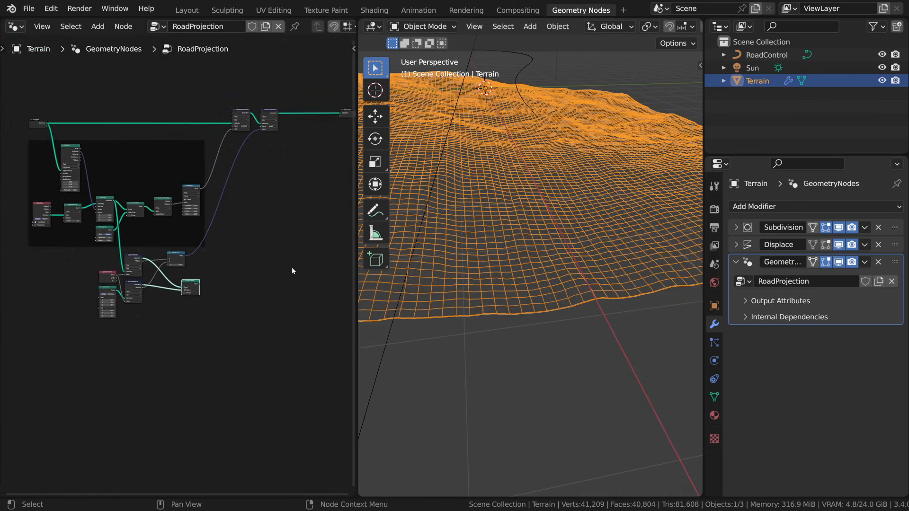
middle_drag(291, 271, 240, 325)
drag(149, 338, 289, 167)
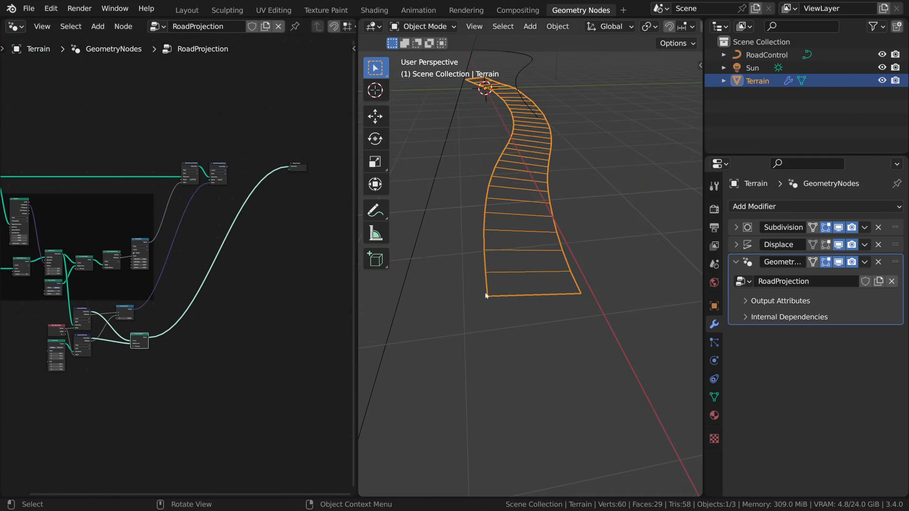
Reposition the lower Curve to Mesh node just below Combine XYZ, beside the Capture Attribute nodes
scroll(124, 344, up, 1)
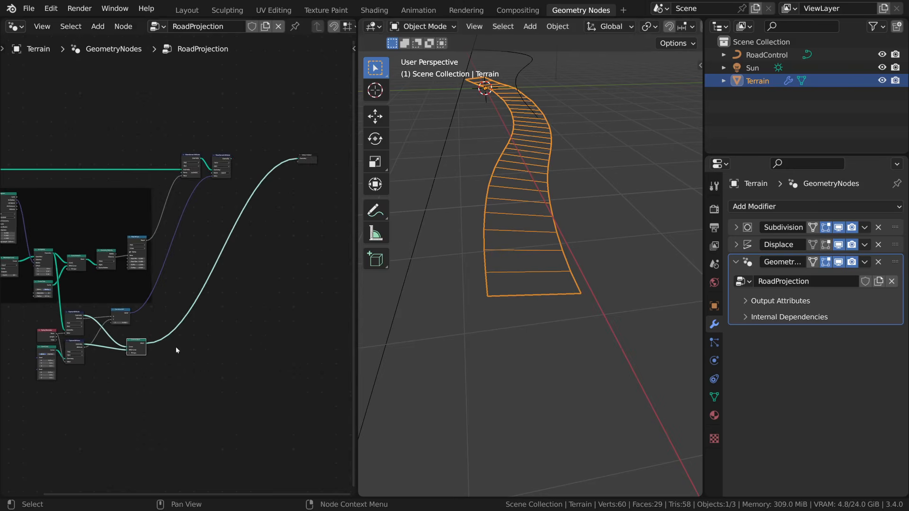
scroll(189, 353, up, 3)
middle_drag(255, 366, 204, 358)
scroll(189, 339, up, 3)
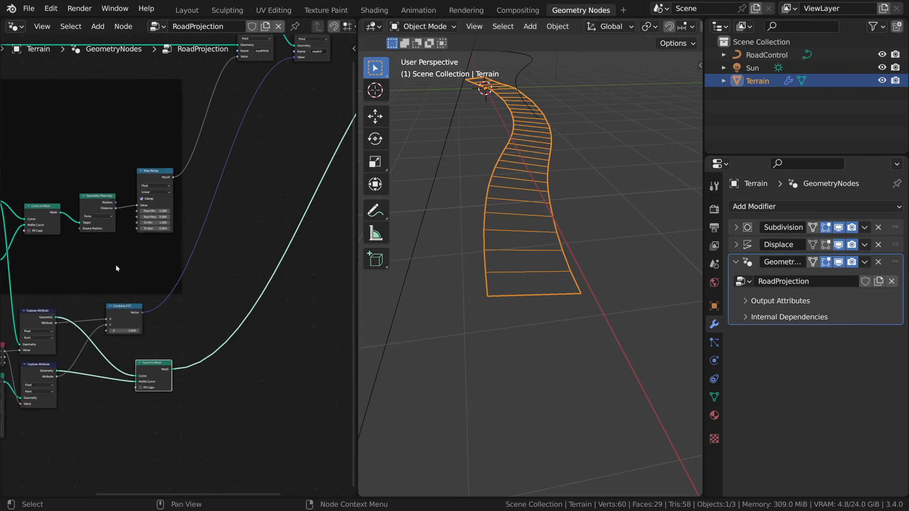
drag(145, 367, 125, 356)
scroll(235, 338, down, 4)
scroll(234, 339, up, 5)
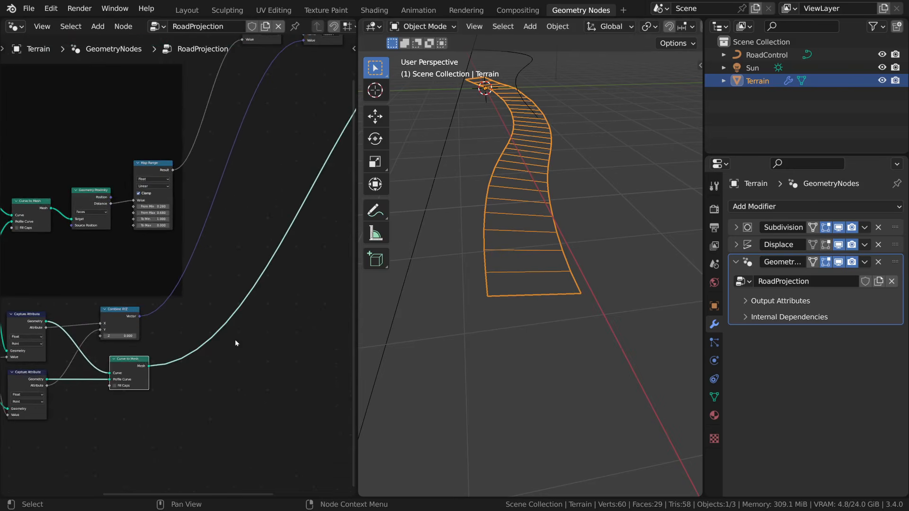
scroll(245, 349, down, 1)
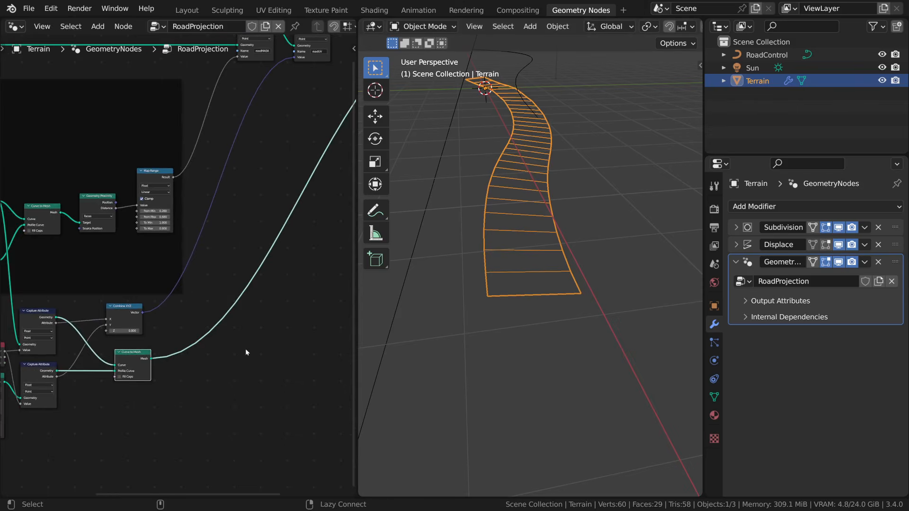
Add a Sample Nearest Surface node and place it just beyond the lower Curve to Mesh node
key(shift+a)
text(sample nea)
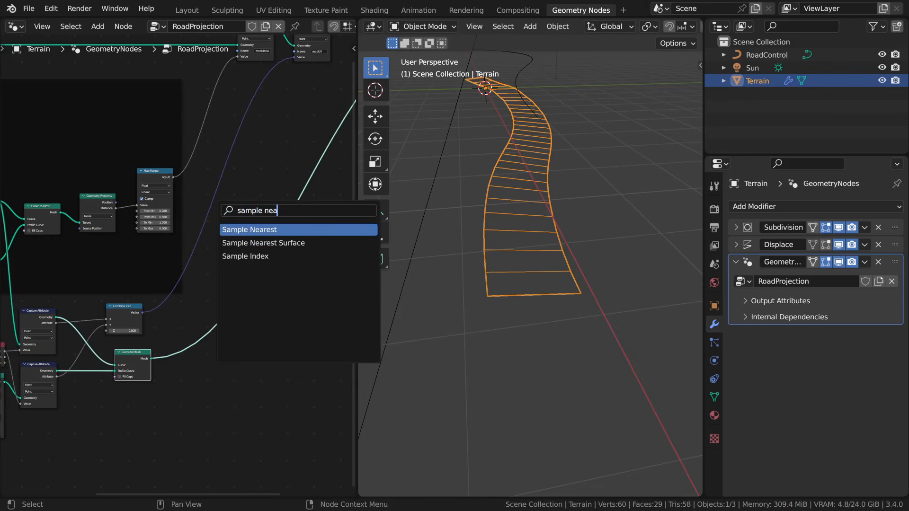
key(Down)
key(Return)
click(286, 373)
scroll(272, 342, up, 2)
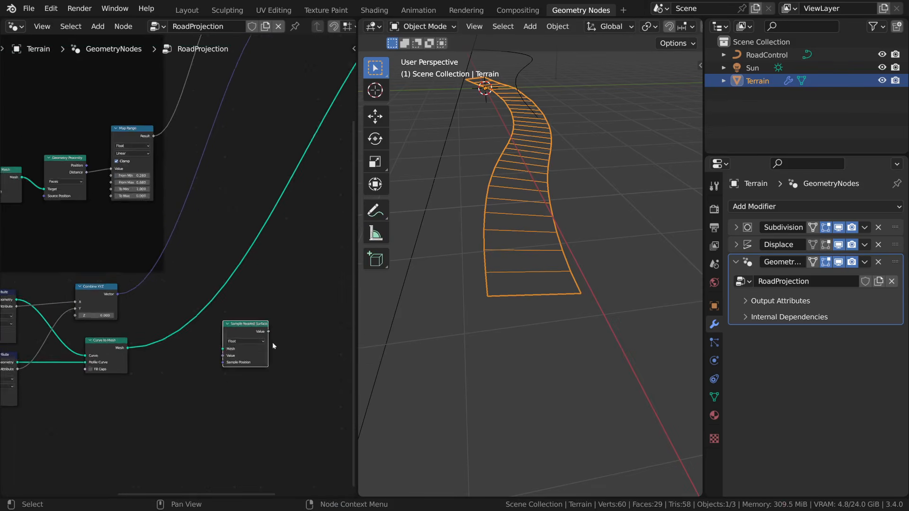
drag(282, 360, 317, 361)
drag(273, 343, 223, 361)
middle_drag(262, 337, 311, 290)
scroll(288, 308, up, 3)
drag(276, 319, 259, 324)
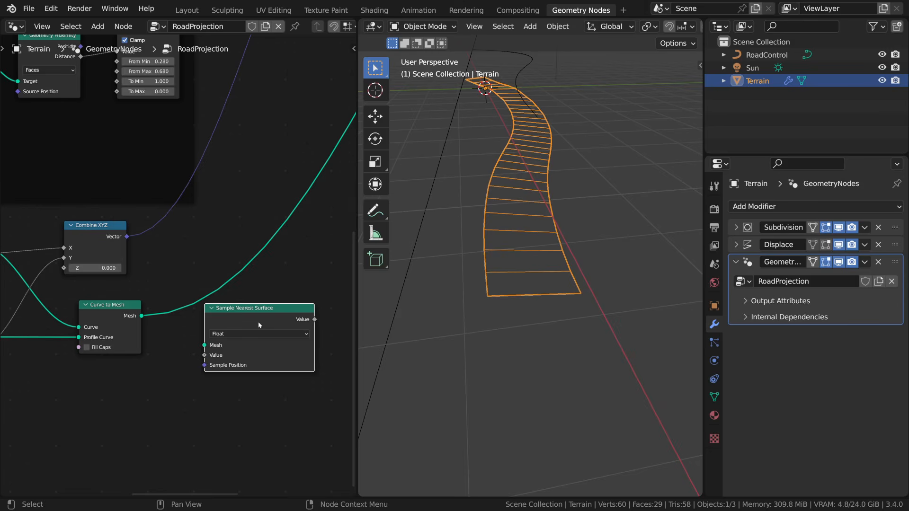
Set Sample Nearest Surface to the Vector data type and connect the lower Curve to Mesh's Mesh output to its Mesh input
scroll(257, 322, down, 2)
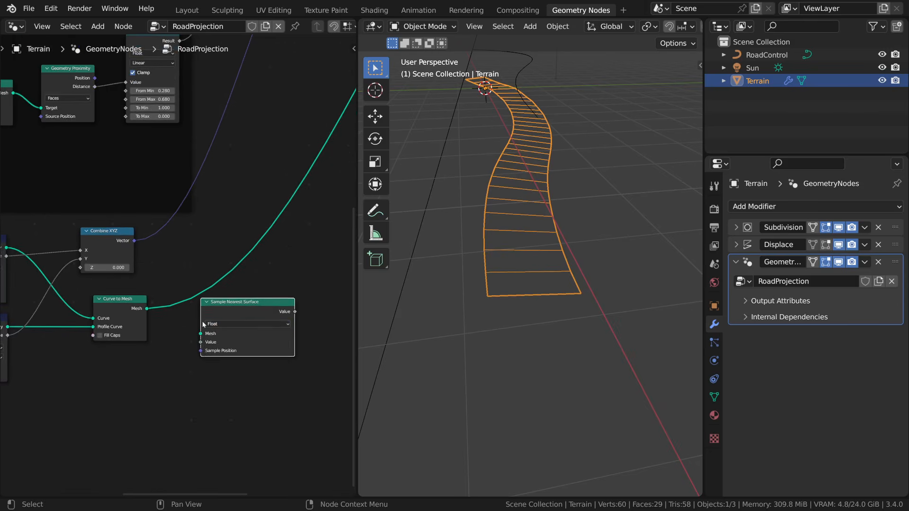
click(223, 324)
click(228, 349)
drag(147, 309, 201, 334)
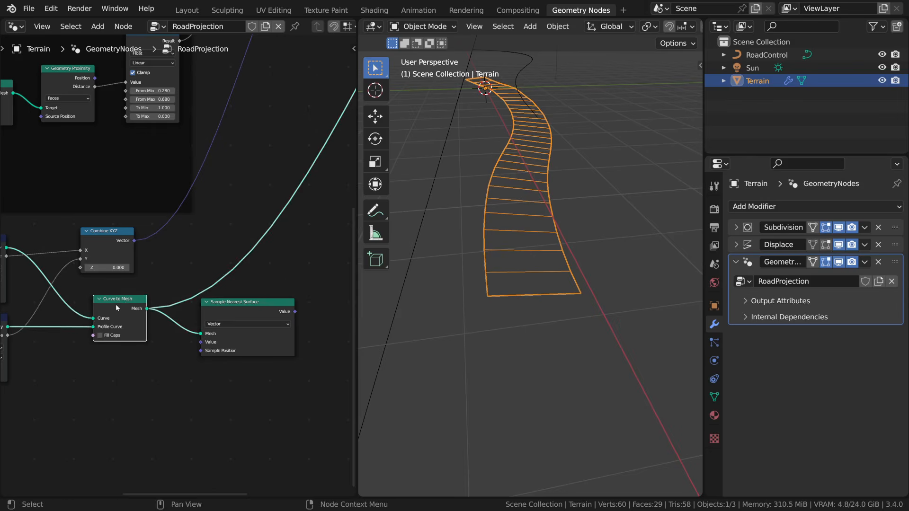
Align Sample Nearest Surface with Curve to Mesh and connect Combine XYZ's Vector to its Value input
drag(250, 302, 292, 282)
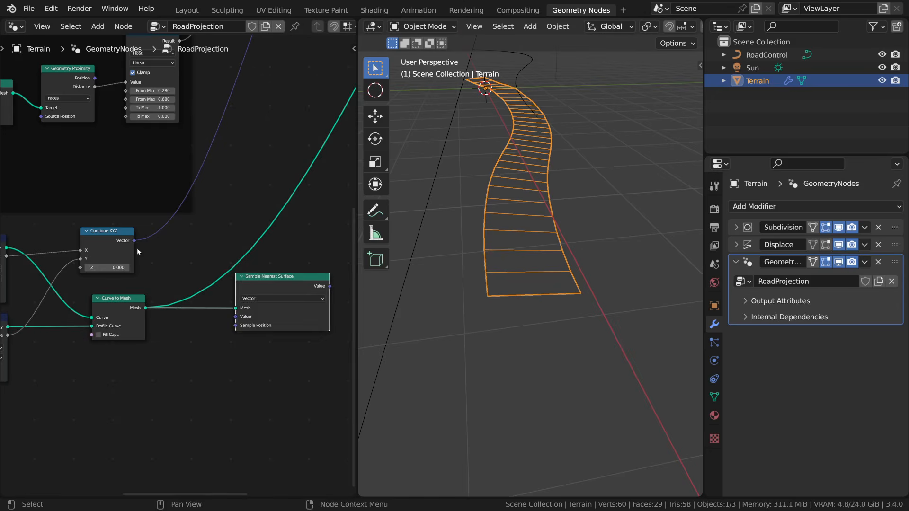
drag(134, 240, 235, 317)
scroll(299, 275, down, 1)
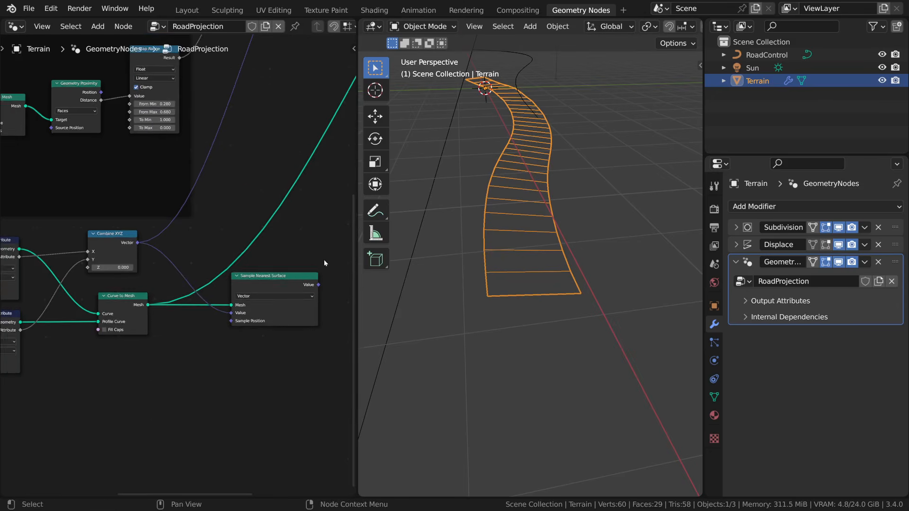
Connect Sample Nearest Surface's Value output to the Value of the roadUV Store Named Attribute node
middle_drag(324, 259, 168, 362)
scroll(176, 354, down, 9)
middle_drag(214, 298, 236, 348)
scroll(208, 384, up, 3)
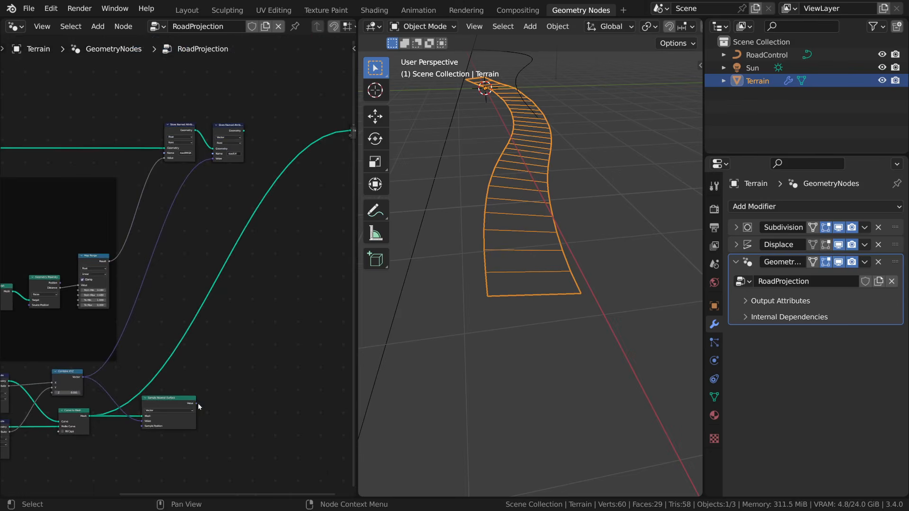
drag(196, 404, 213, 158)
Reconnect the roadUV Store Named Attribute's Geometry to the Group Output in place of the road strip mesh
scroll(241, 181, up, 1)
middle_drag(216, 242, 198, 368)
scroll(230, 284, up, 3)
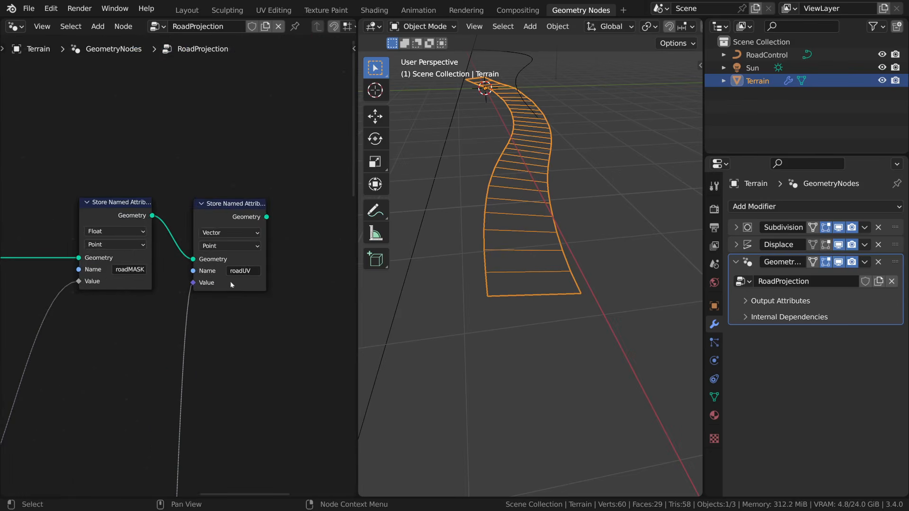
middle_drag(319, 287, 161, 286)
scroll(161, 287, down, 1)
drag(102, 240, 300, 237)
Move the Sample Nearest Surface node closer to the lower Curve to Mesh node
scroll(187, 349, down, 4)
middle_drag(225, 325, 288, 222)
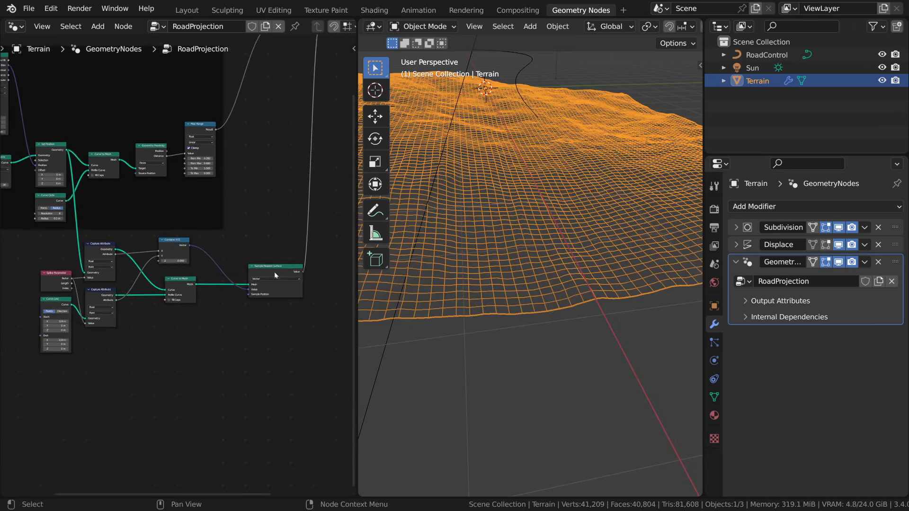
drag(276, 273, 251, 265)
middle_drag(254, 269, 303, 240)
scroll(301, 241, up, 1)
Add a layout Frame and group the road UV nodes inside it below the existing frame
key(shift+a)
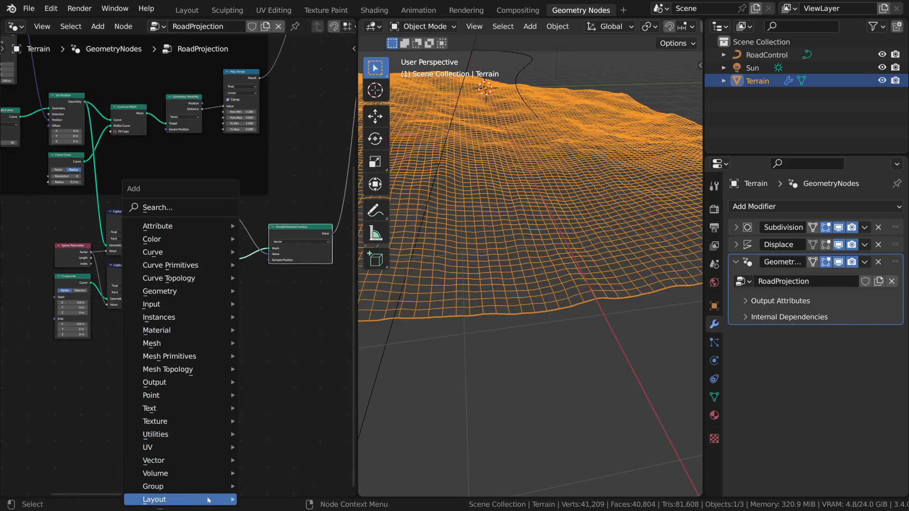
mouse_move(209, 499)
click(273, 487)
click(166, 378)
click(138, 346)
drag(57, 236, 311, 312)
key(g)
click(191, 386)
drag(210, 219, 178, 246)
middle_drag(213, 338, 204, 395)
drag(214, 422, 263, 410)
Examine the roadUV Store Named Attribute node and its connections at the end of the node tree
scroll(251, 406, down, 2)
middle_drag(278, 363, 237, 411)
scroll(257, 383, up, 3)
middle_drag(318, 260, 209, 391)
scroll(208, 391, up, 4)
middle_drag(249, 307, 182, 394)
scroll(181, 394, up, 2)
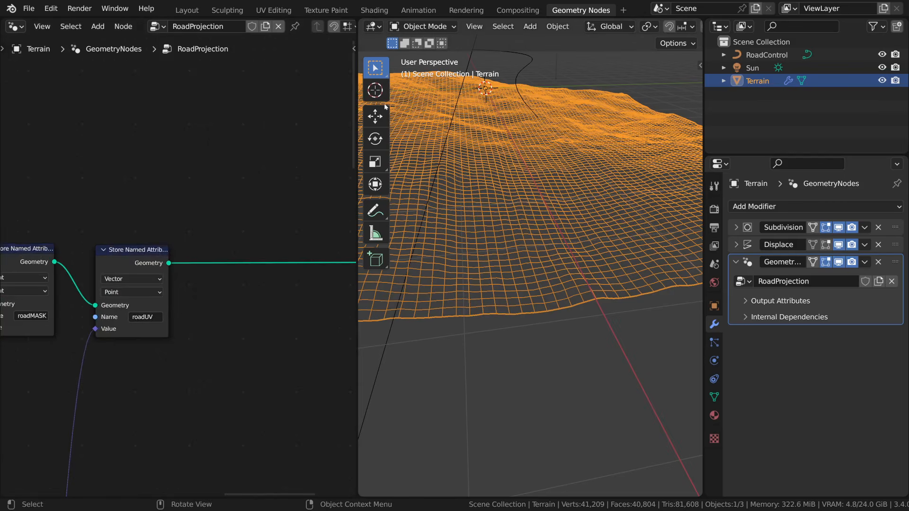
Switch to the Shading workspace and display the terrain viewport in Rendered shading
click(386, 11)
scroll(254, 236, down, 5)
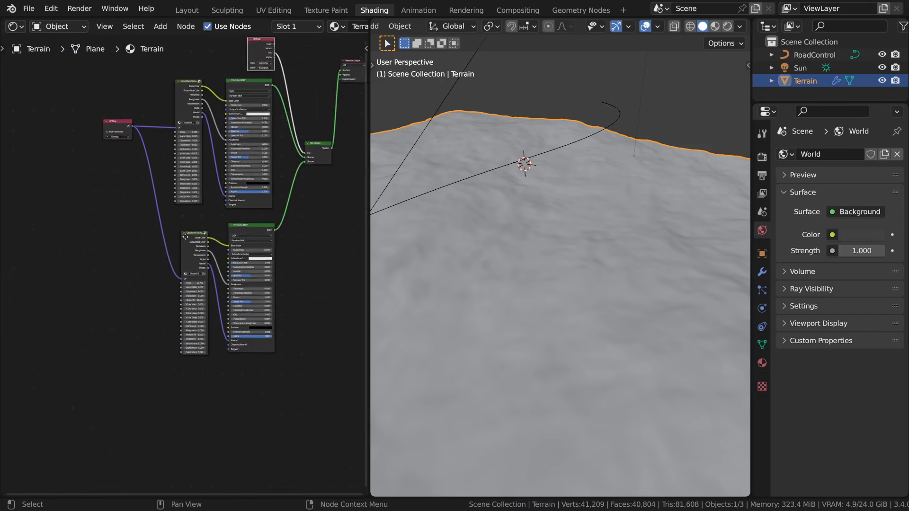
click(727, 26)
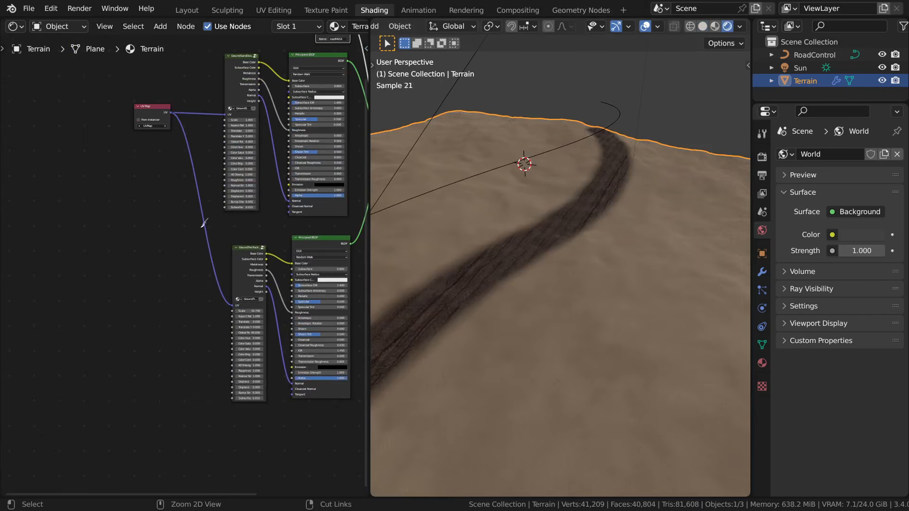
Cut the UV Map link to the tire-track texture group and add an Attribute node named roadUV beside it
ctrl+right_drag(214, 209, 91, 321)
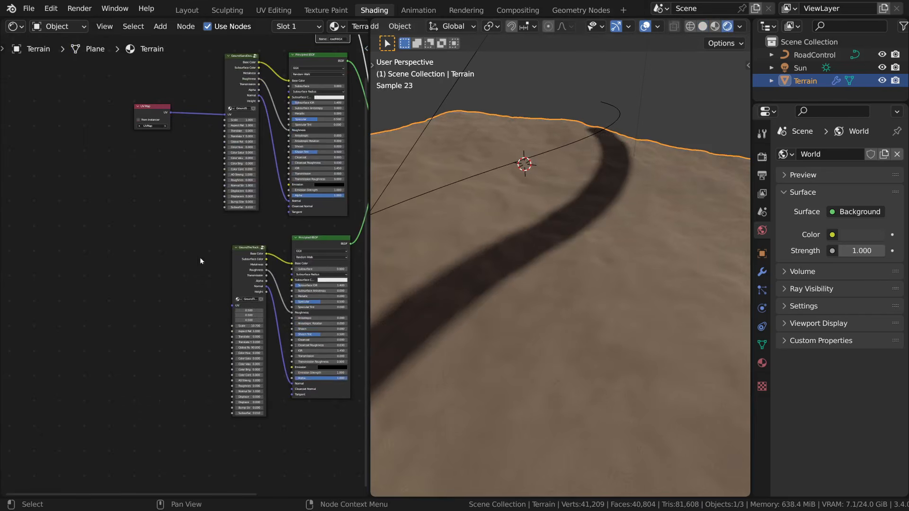
scroll(234, 280, up, 4)
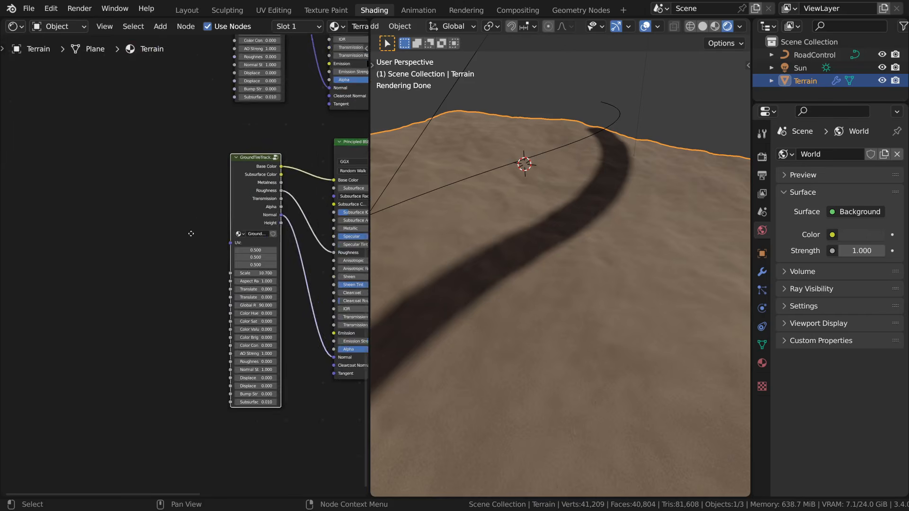
key(shift+a)
mouse_move(142, 134)
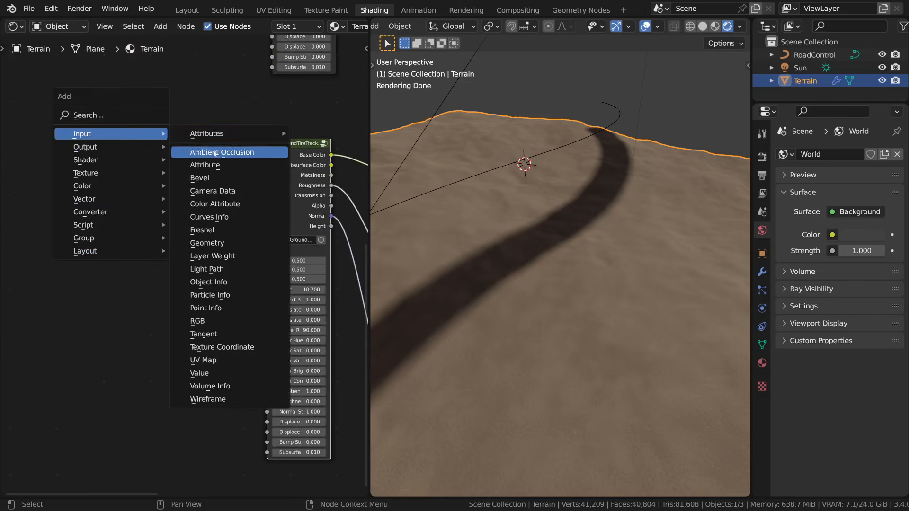
click(199, 166)
click(129, 250)
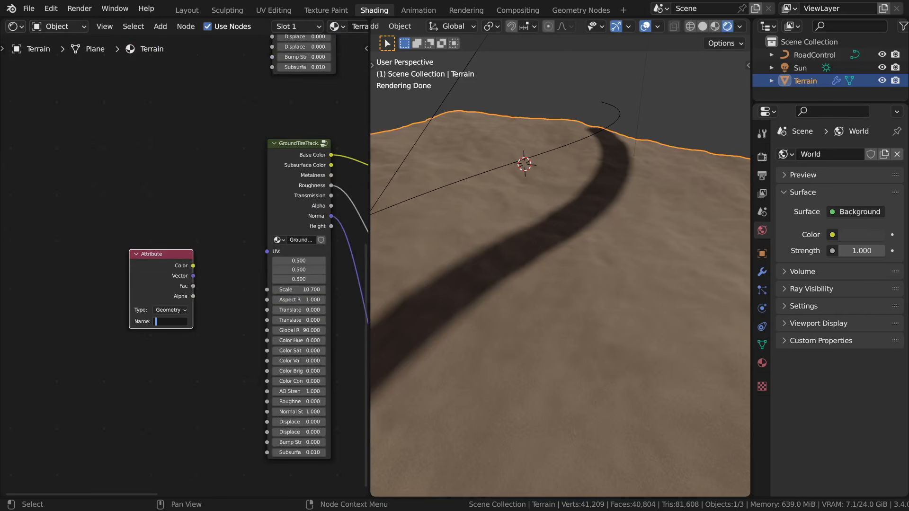
text(roadUV)
Connect the roadUV Attribute's Vector to the tire-track texture group's UV input and inspect the road on the terrain
scroll(206, 324, up, 2)
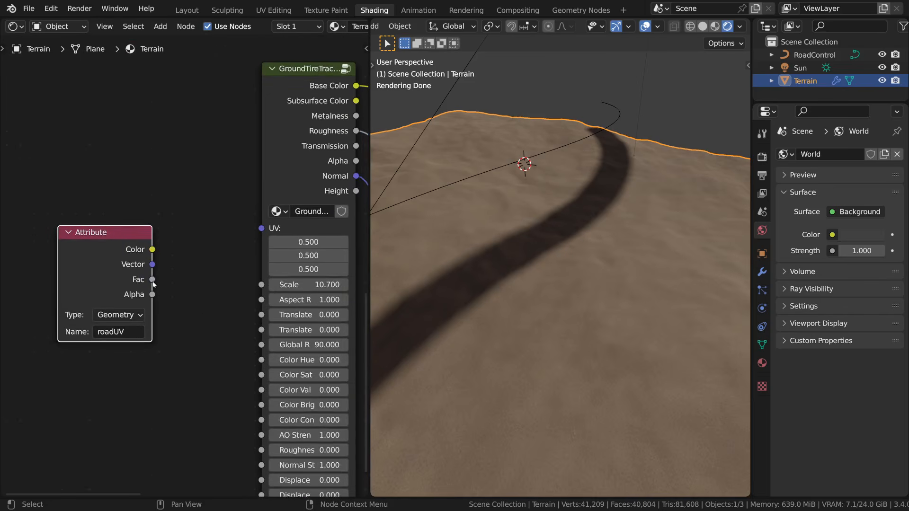
click(152, 266)
drag(152, 279, 261, 228)
middle_drag(417, 329, 507, 339)
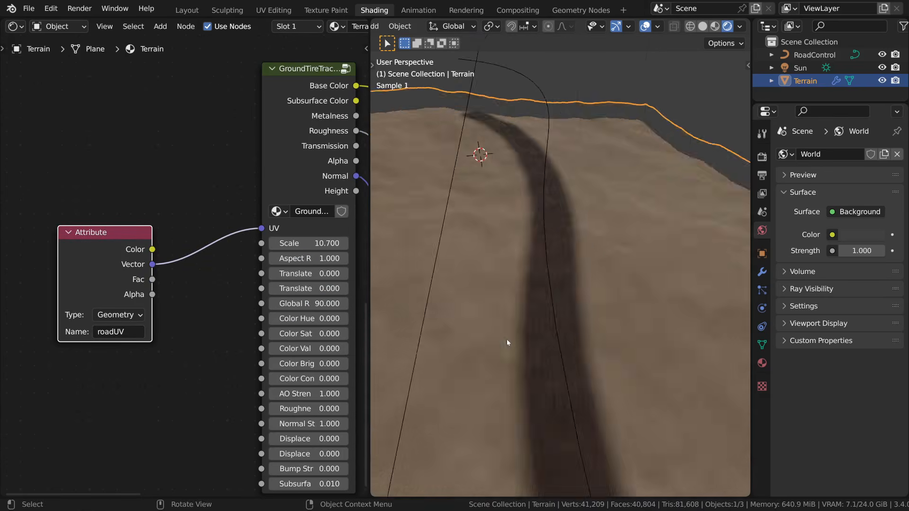
scroll(507, 340, up, 5)
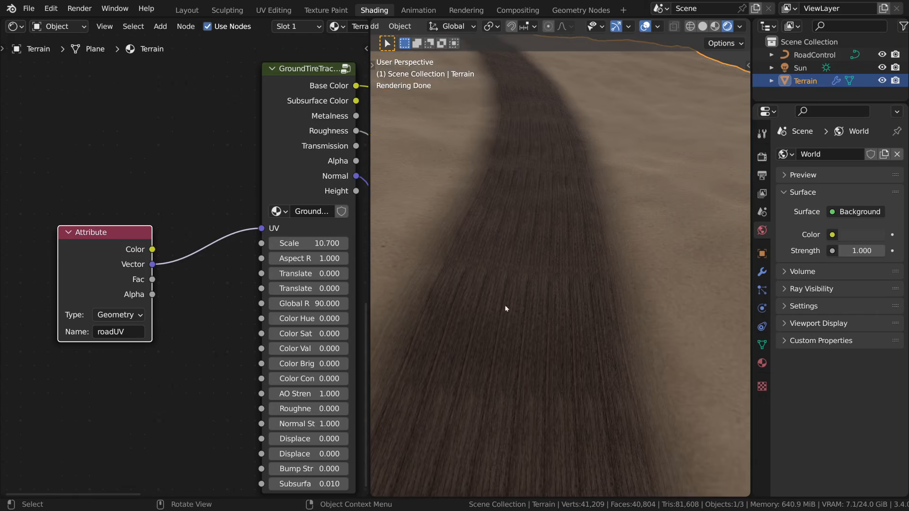
scroll(504, 294, down, 5)
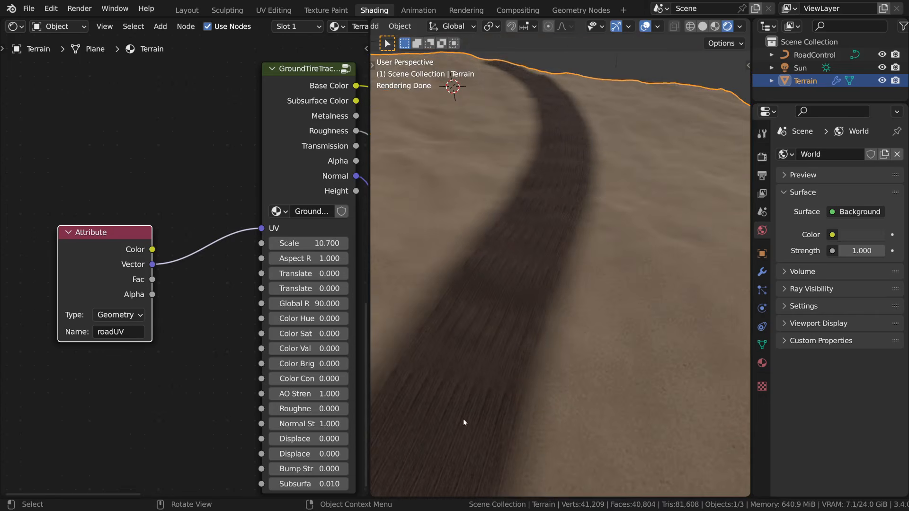
Set the tire-track texture group's Scale to 1 and its Global Rotation to 0
scroll(298, 306, up, 3)
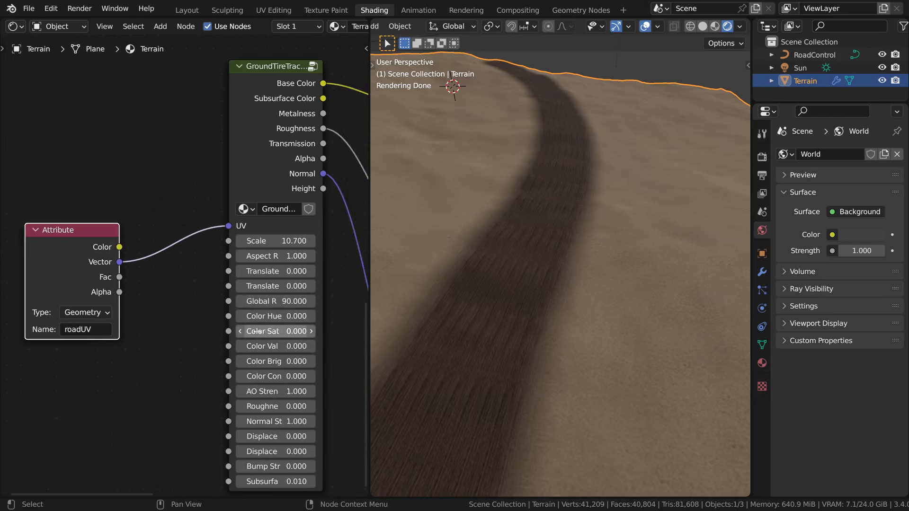
scroll(288, 310, up, 1)
click(274, 233)
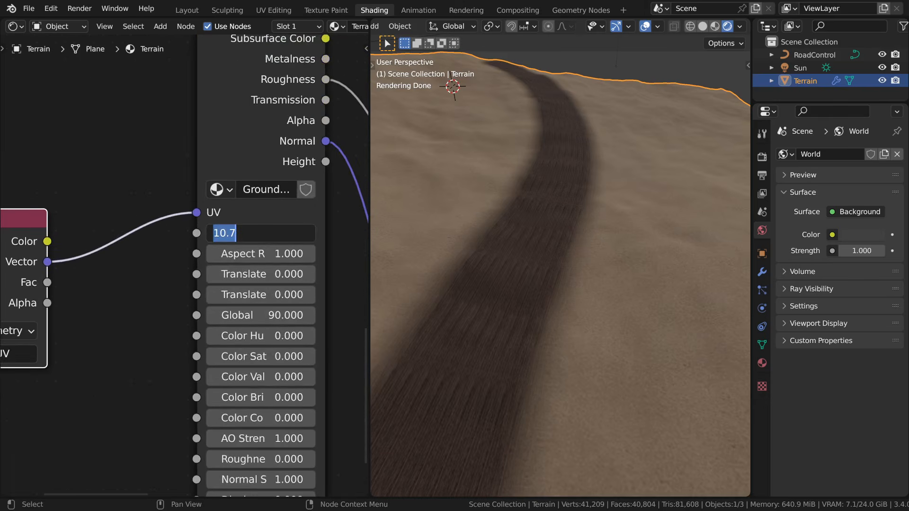
text(1)
key(Return)
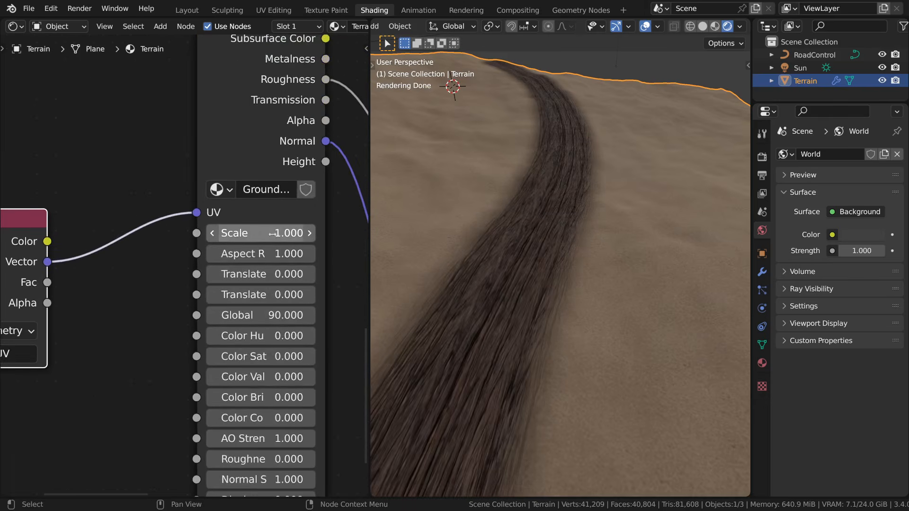
click(265, 315)
text(0)
key(Return)
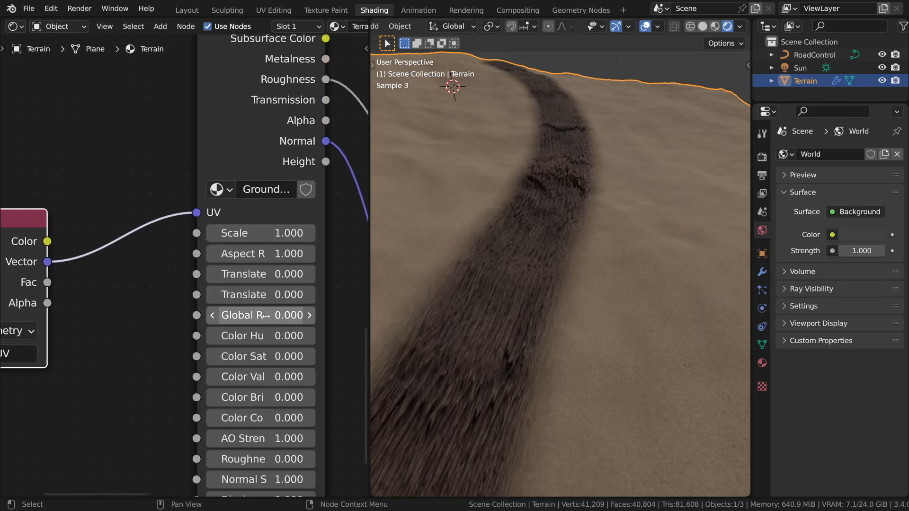
Move the roadUV Attribute node aside and insert a Mapping node between its Vector output and the tire-track group's UV input
scroll(268, 316, down, 3)
middle_drag(125, 283, 212, 291)
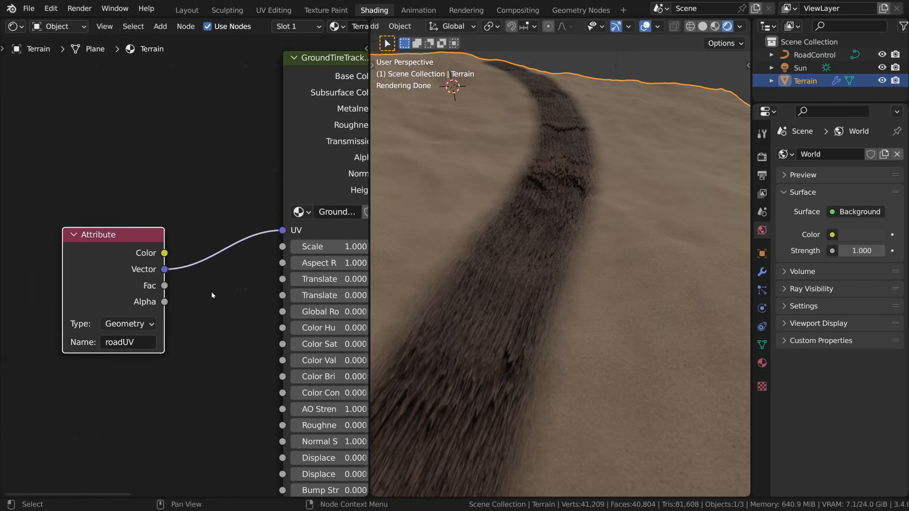
drag(116, 278, 78, 244)
key(shift+a)
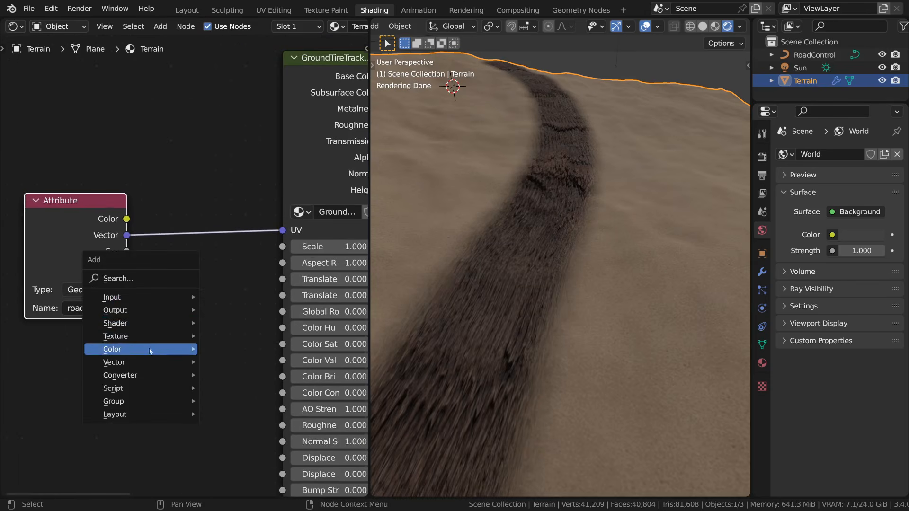
mouse_move(165, 368)
click(234, 388)
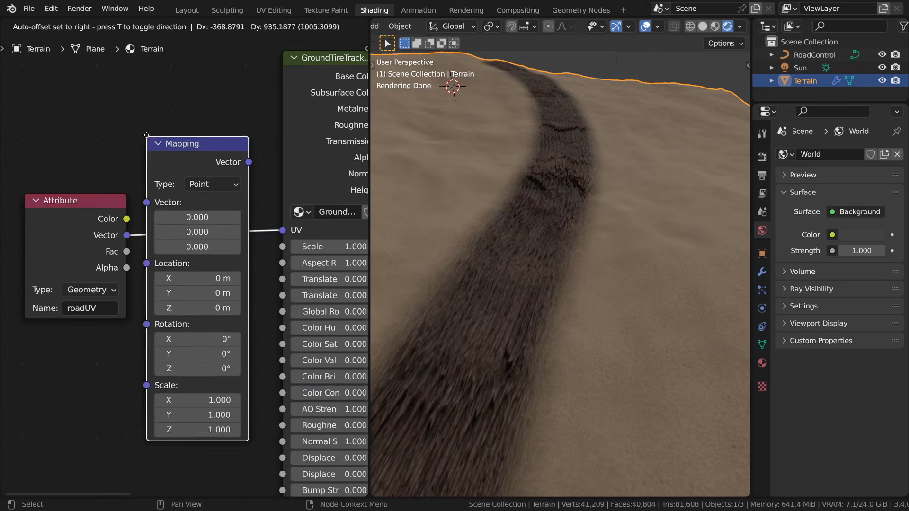
click(236, 221)
Set the Mapping node's X scale to 4.4 and inspect the road texture up close
scroll(250, 258, up, 2)
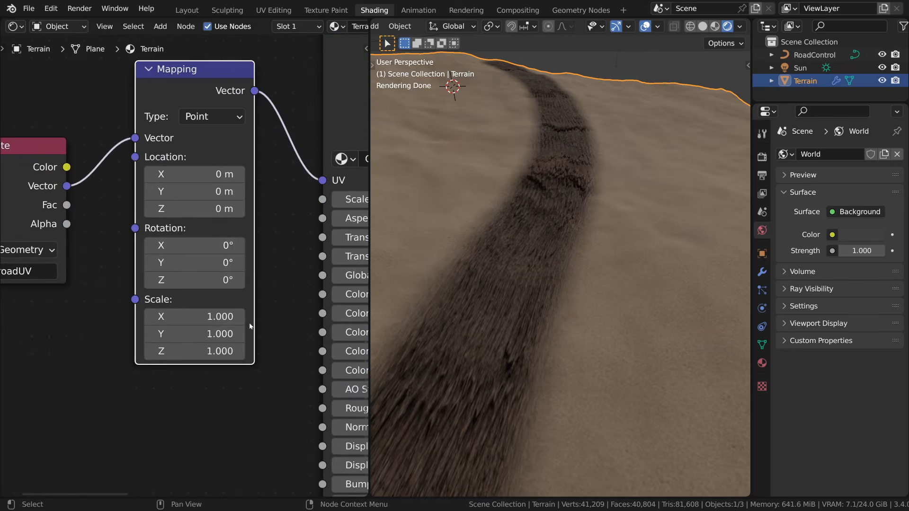
drag(204, 316, 242, 316)
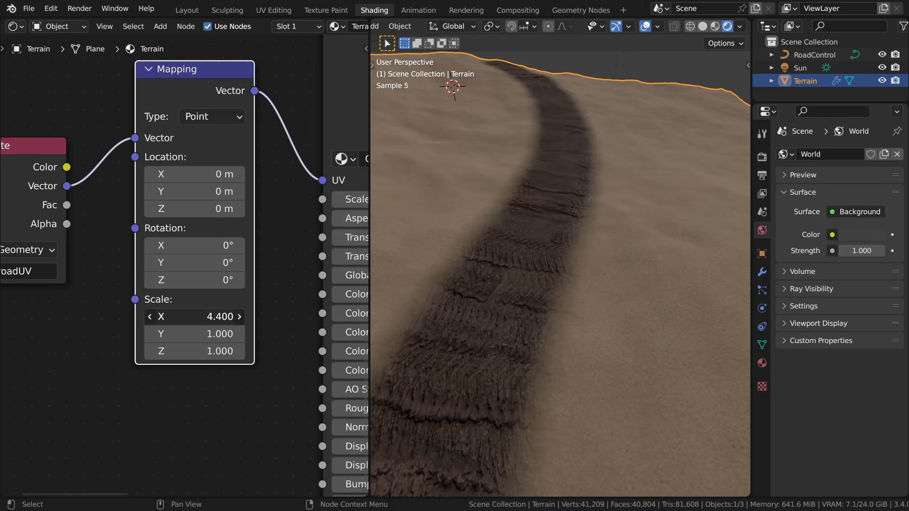
scroll(492, 363, up, 6)
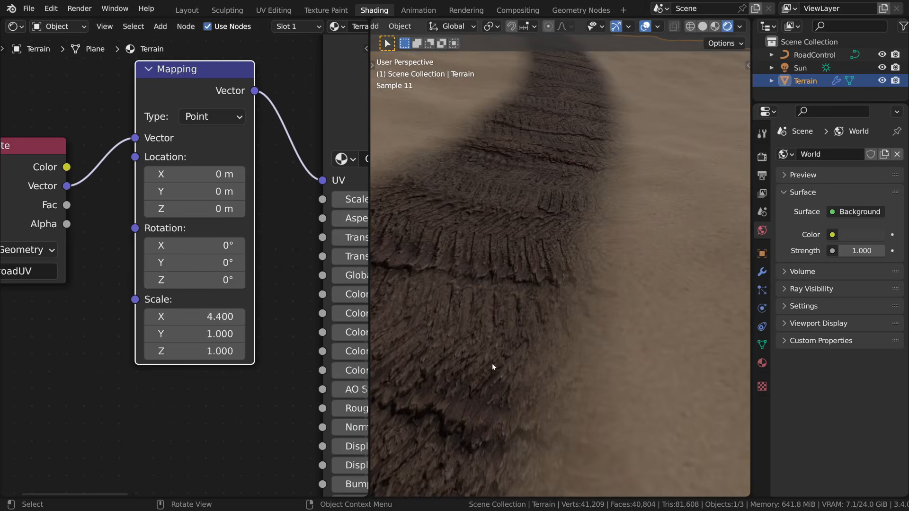
scroll(493, 362, down, 6)
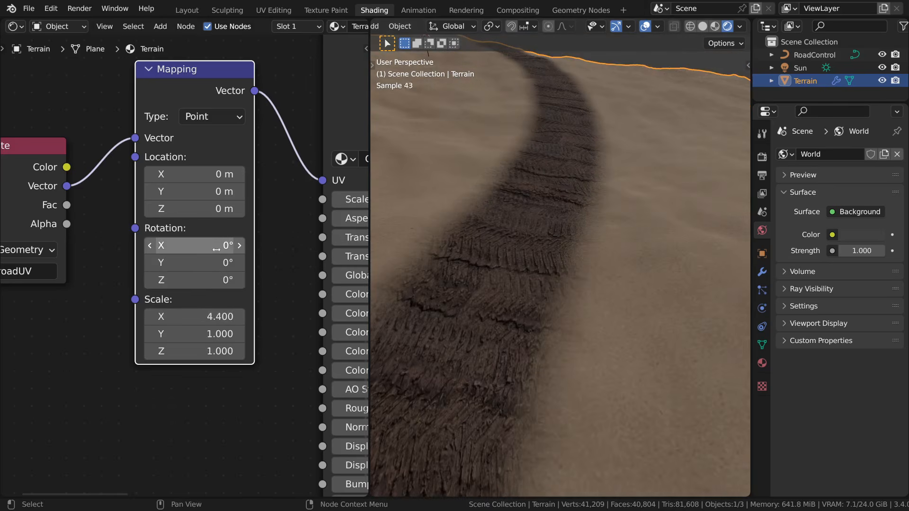
Set the Mapping node's Z rotation to 90° and its X scale to 19.33, keeping Y scale at 1
double_click(209, 280)
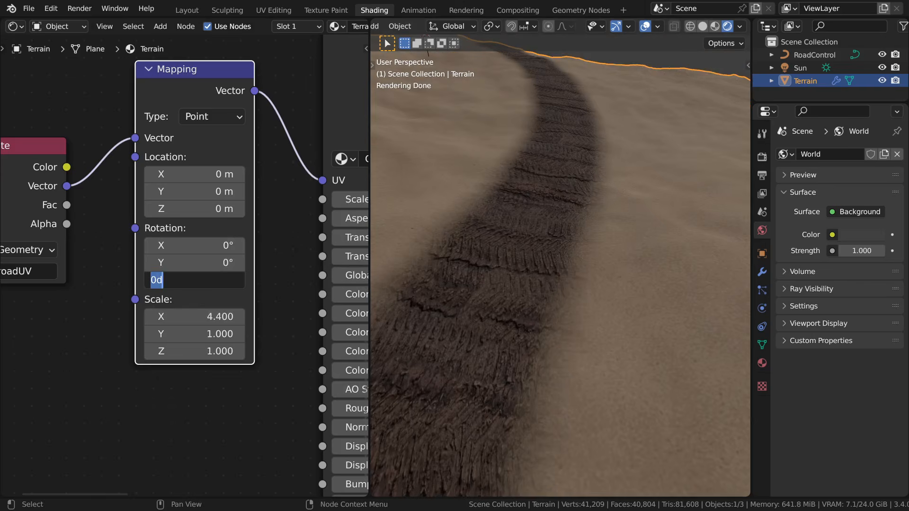
text(90)
key(Return)
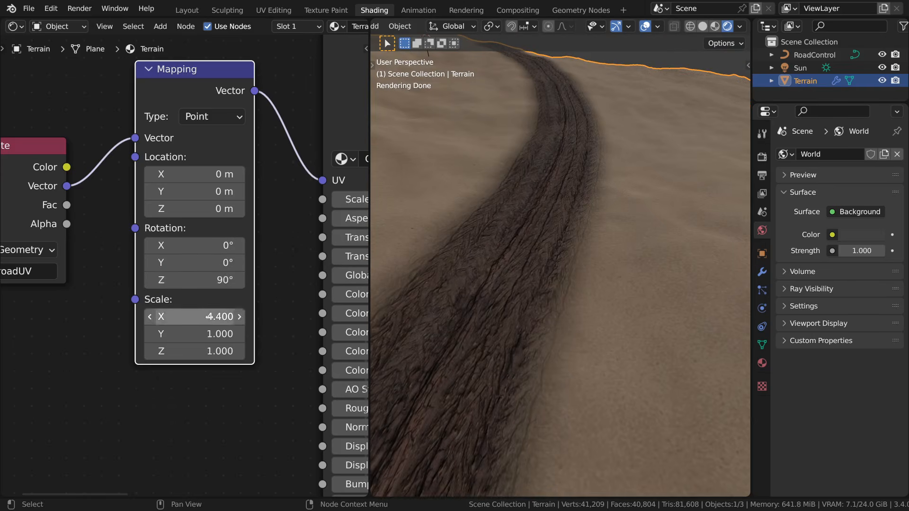
drag(198, 316, 293, 317)
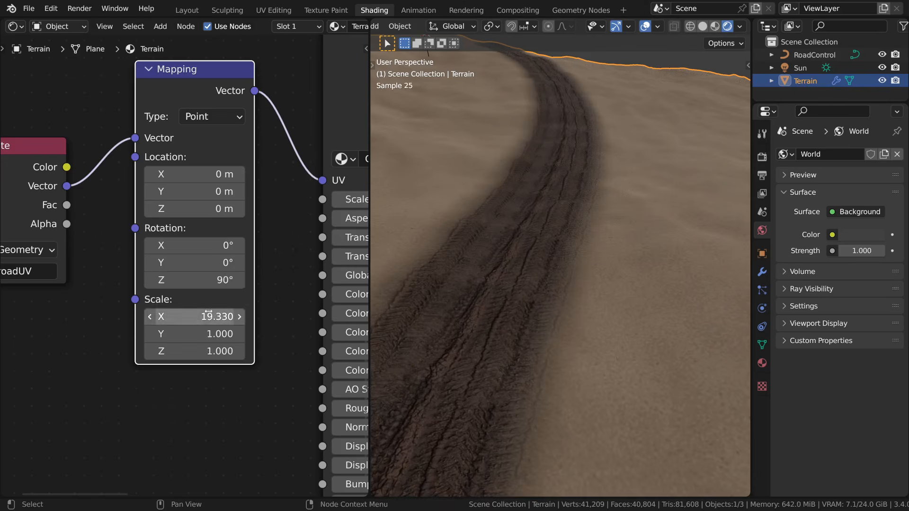
mouse_move(199, 333)
mouse_down()
mouse_move(216, 334)
mouse_move(186, 334)
mouse_move(199, 334)
mouse_up()
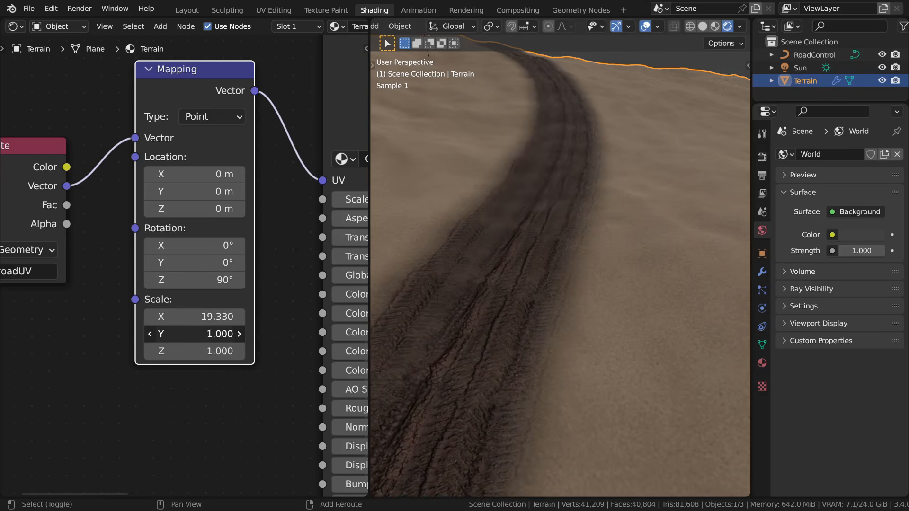
Widen the GroundTireTracks002_2K group node so its full parameter names can be read
middle_drag(474, 322, 399, 311)
scroll(196, 315, down, 6)
middle_drag(247, 307, 136, 315)
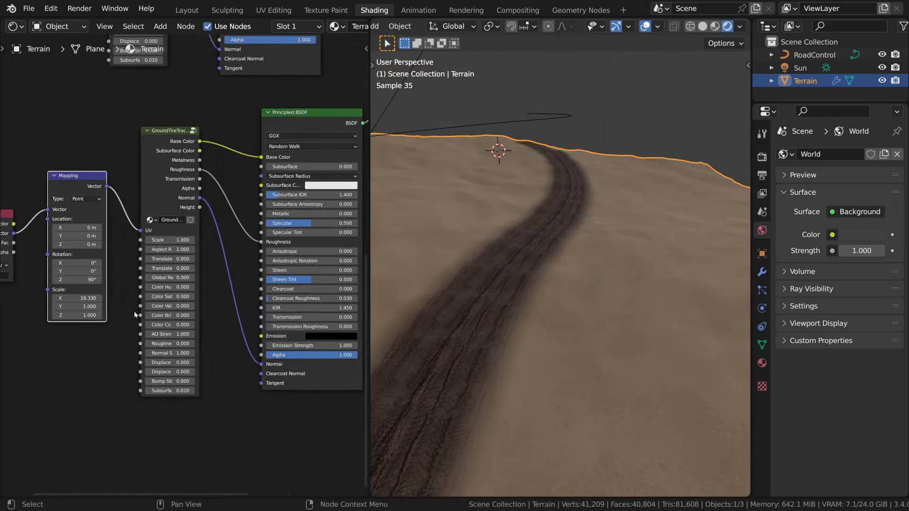
scroll(136, 314, up, 4)
scroll(265, 293, up, 2)
middle_drag(246, 295, 286, 255)
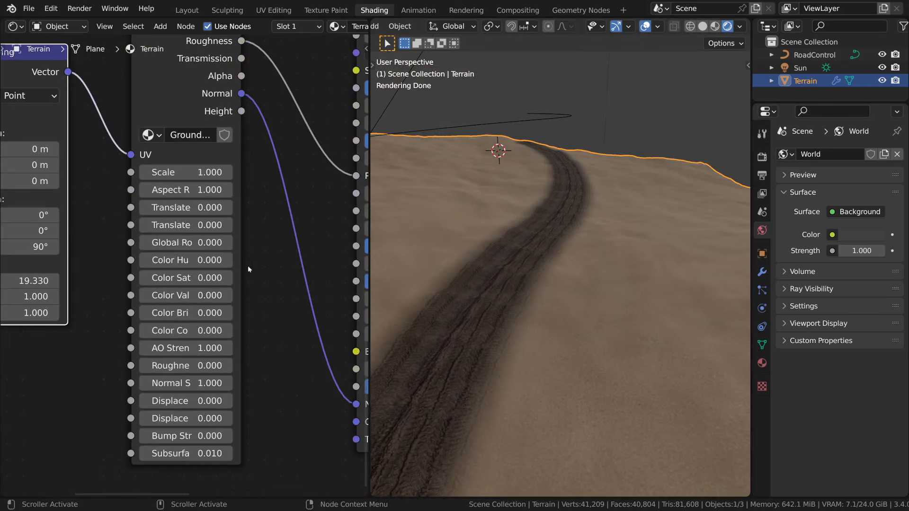
drag(241, 271, 316, 271)
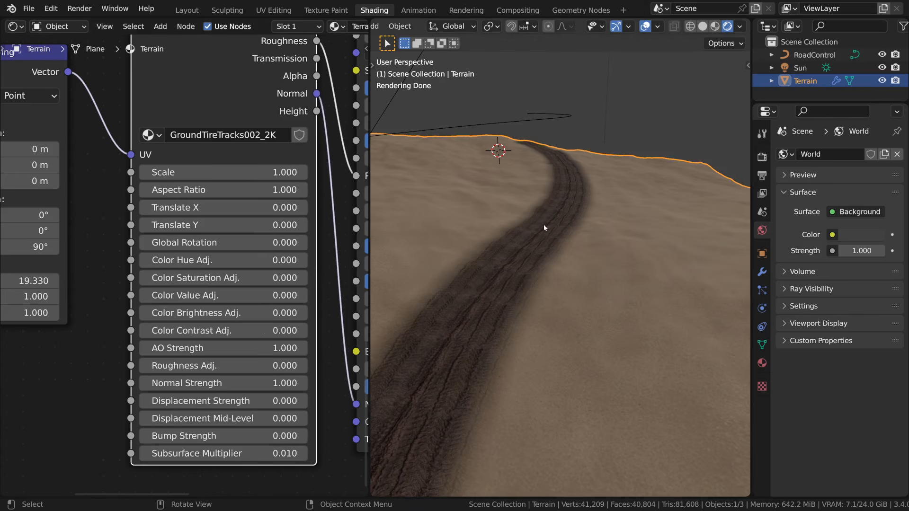
Set the tire-track group's Color Value Adj. to 10, Brightness Adj. to 0.25, Hue Adj. to 0.31 and Saturation Adj. to -0.1
middle_drag(280, 279, 219, 263)
scroll(213, 269, up, 4)
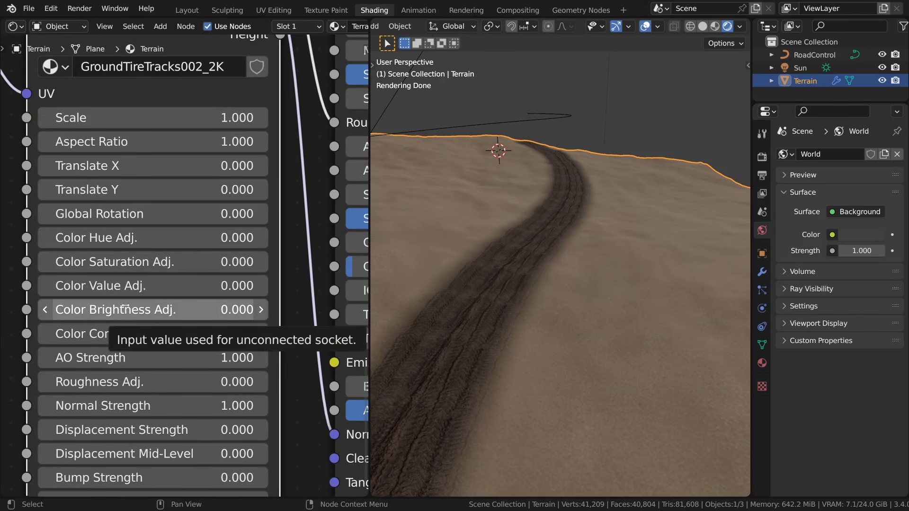
ctrl+drag(130, 292, 141, 292)
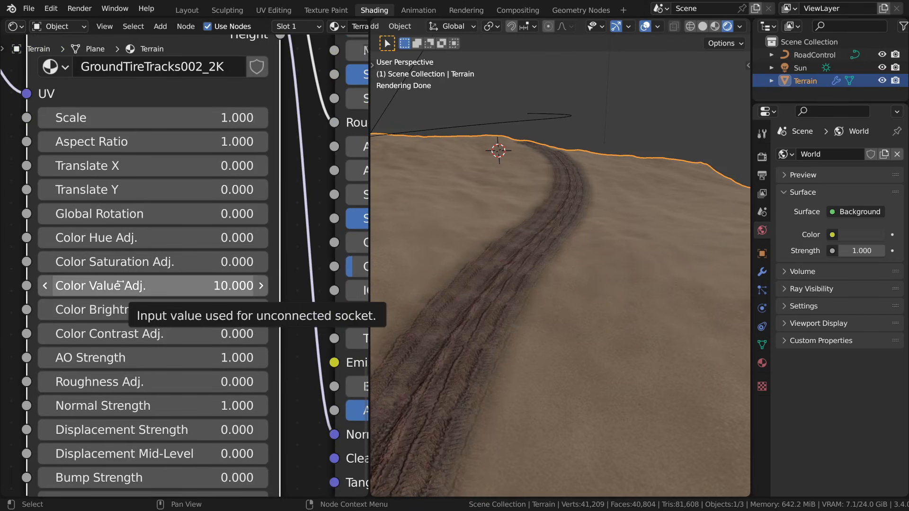
shift+drag(177, 261, 142, 262)
drag(146, 310, 152, 310)
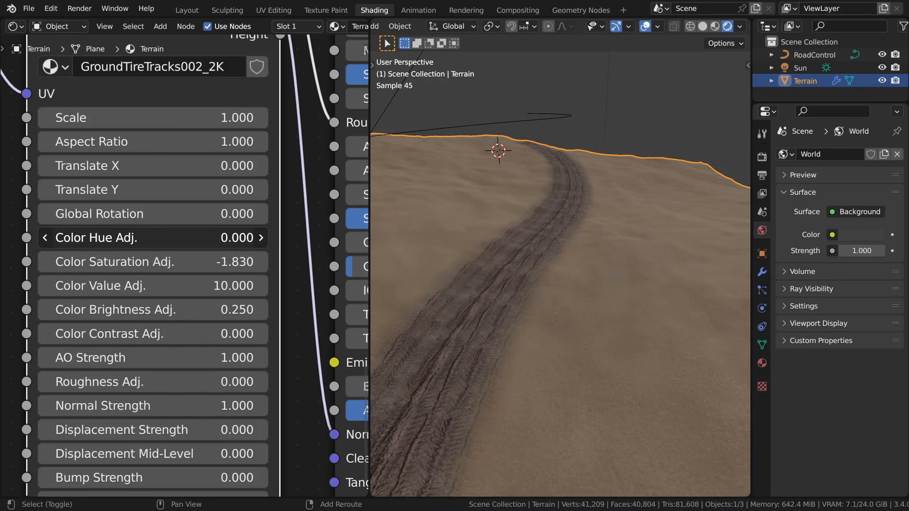
drag(142, 238, 130, 261)
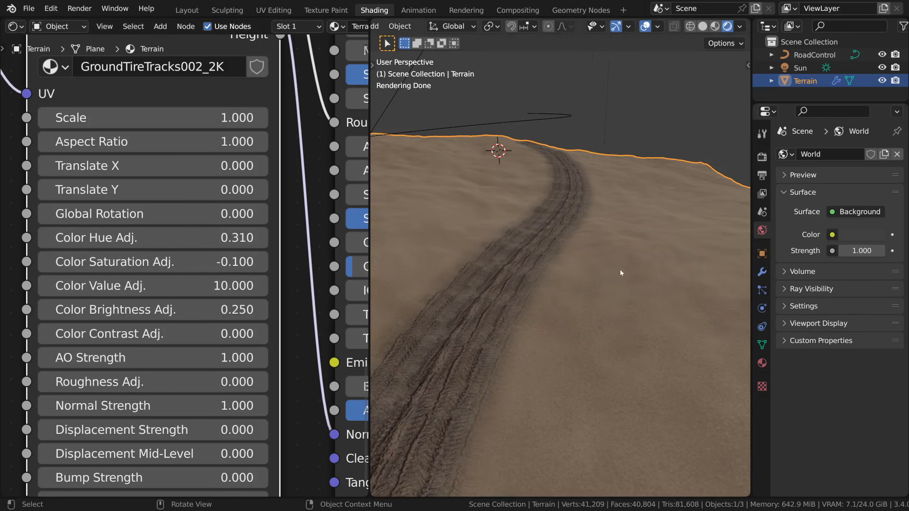
Examine the tire-track road on the terrain up close, from directly above and from its near end
middle_drag(620, 269, 627, 293)
scroll(593, 293, up, 10)
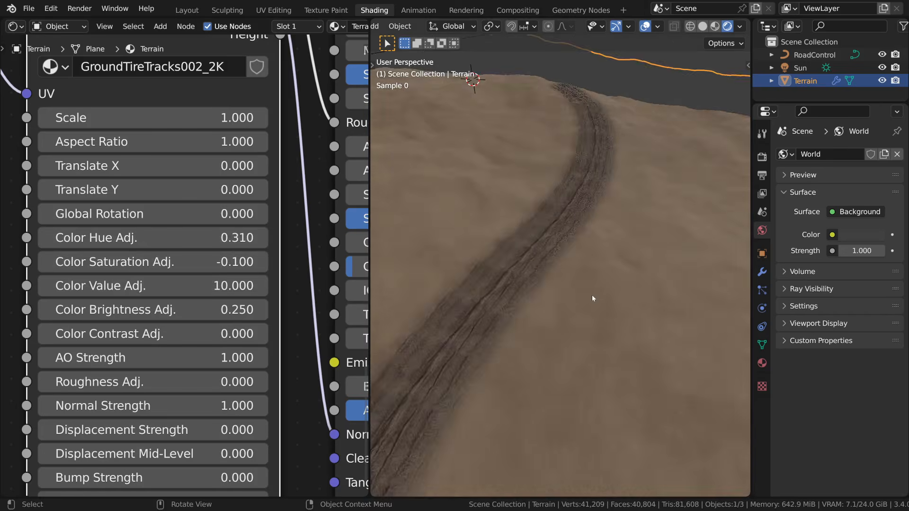
middle_drag(567, 293, 432, 277)
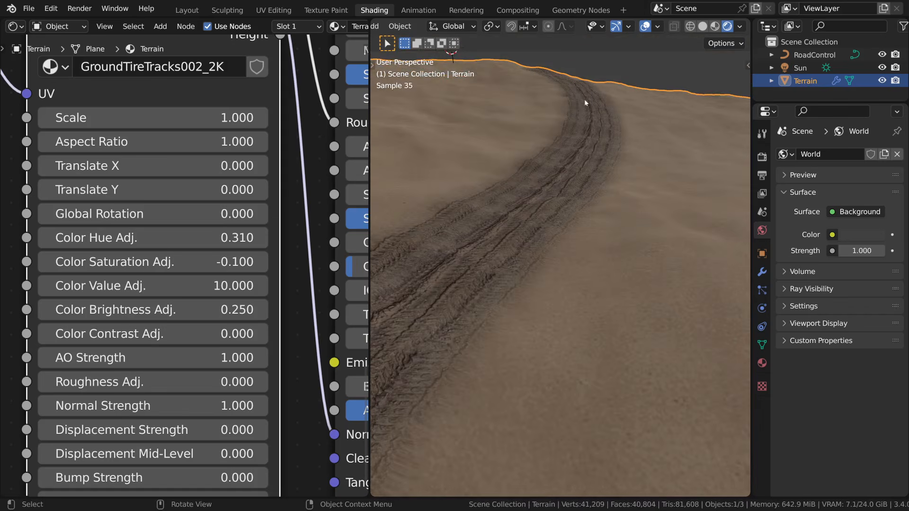
middle_drag(545, 271, 556, 258)
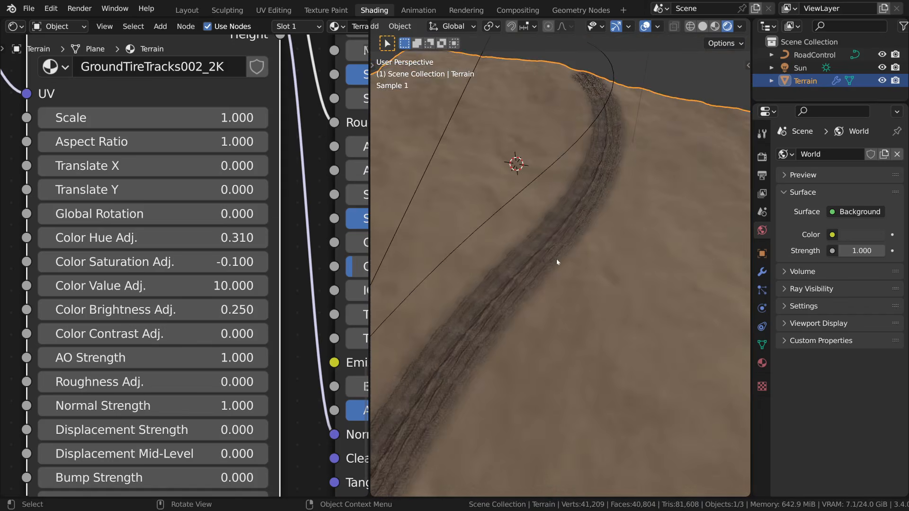
key(KP_7)
scroll(554, 272, down, 3)
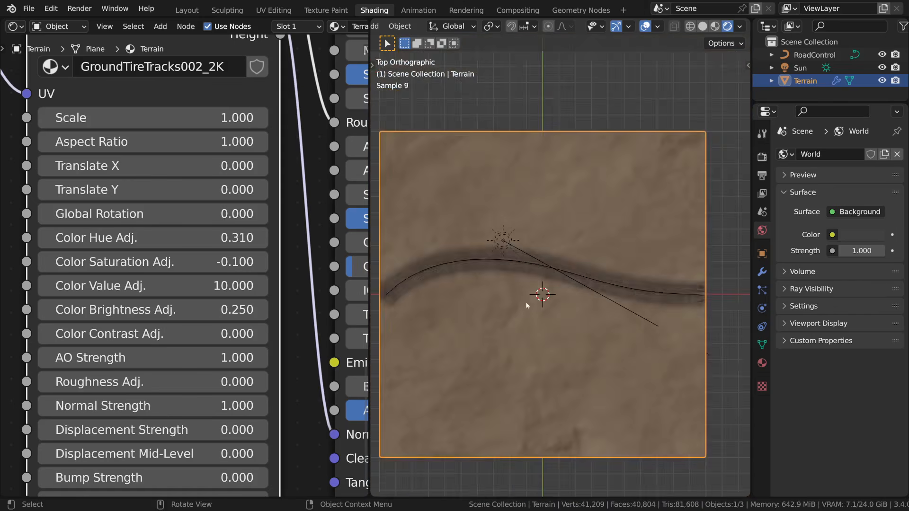
middle_drag(527, 307, 510, 286)
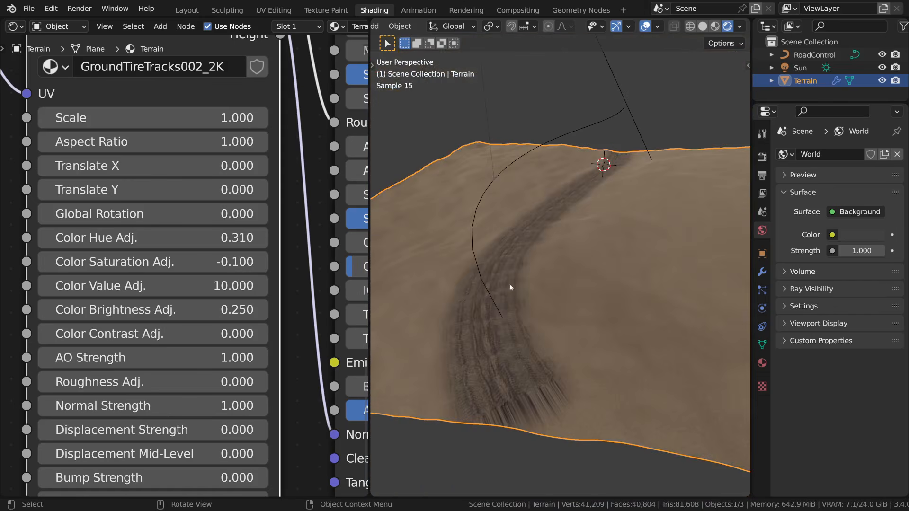
Edit the RoadControl curve and move its near end control point horizontally, locked off the global Z axis
click(516, 166)
key(Tab)
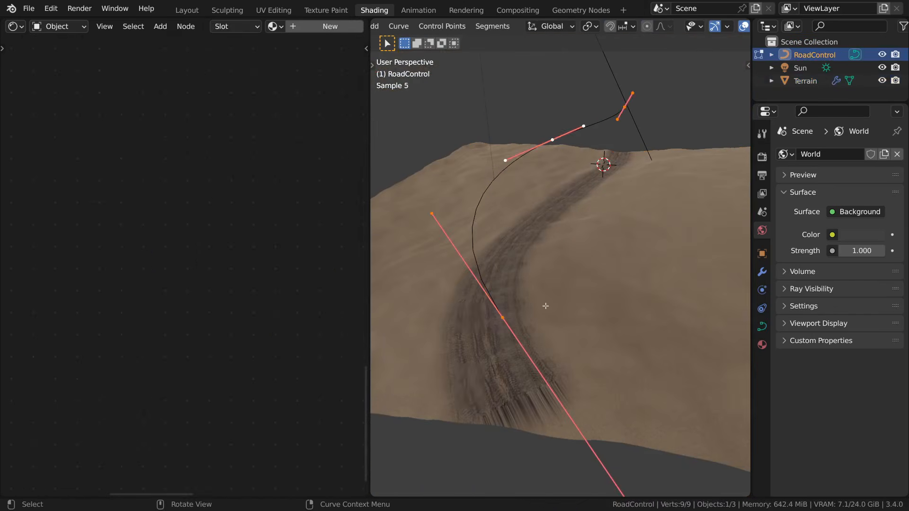
click(502, 317)
key(g)
key(shift+z)
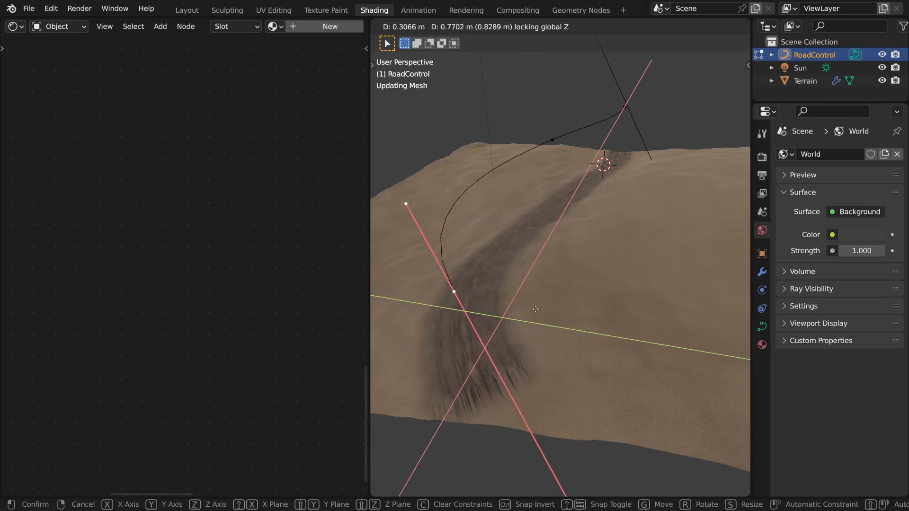
click(527, 275)
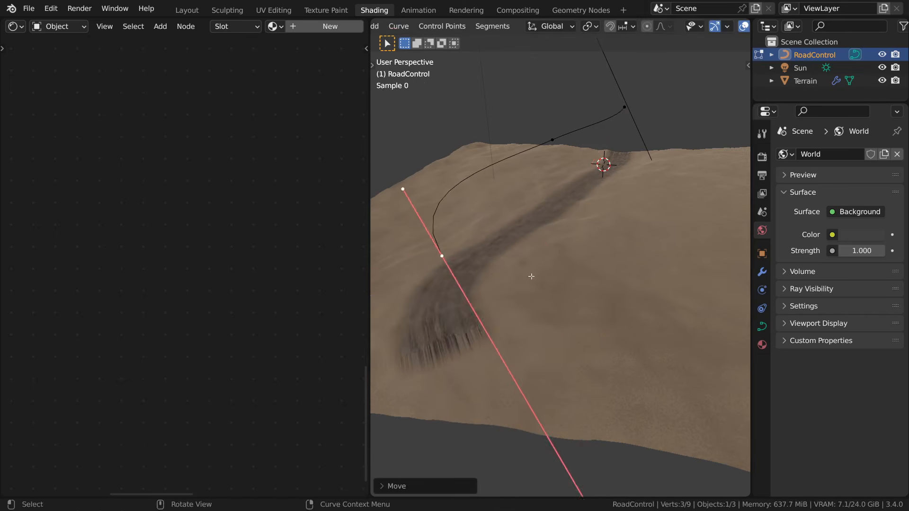
Rotate the curve's end control point about Z and move it to a new position over the terrain
middle_drag(532, 278, 635, 300)
key(r)
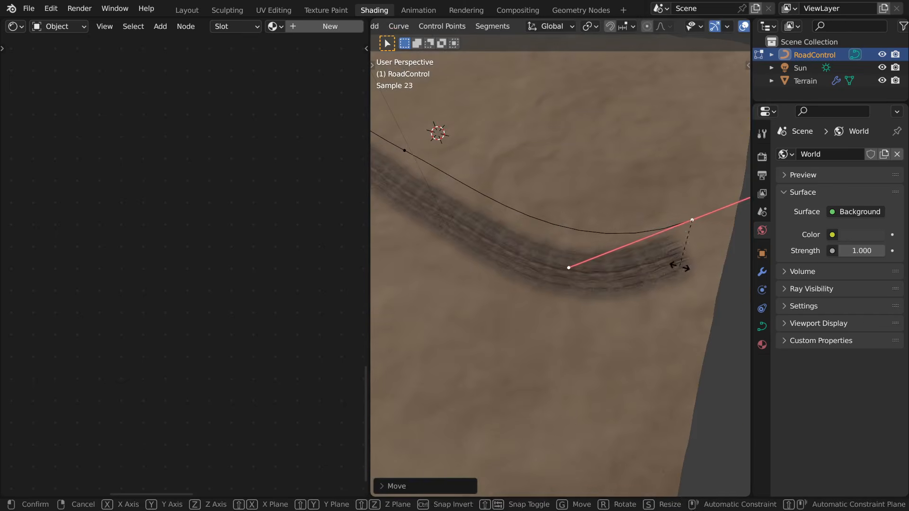
key(z)
click(530, 238)
key(g)
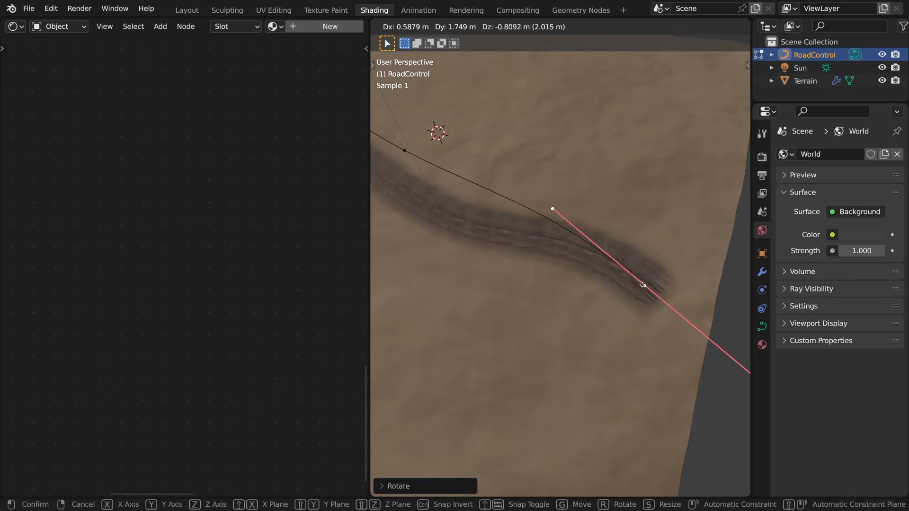
click(631, 311)
Adjust the end control point's direction with two further rotations about the Z axis
key(r)
key(z)
click(603, 367)
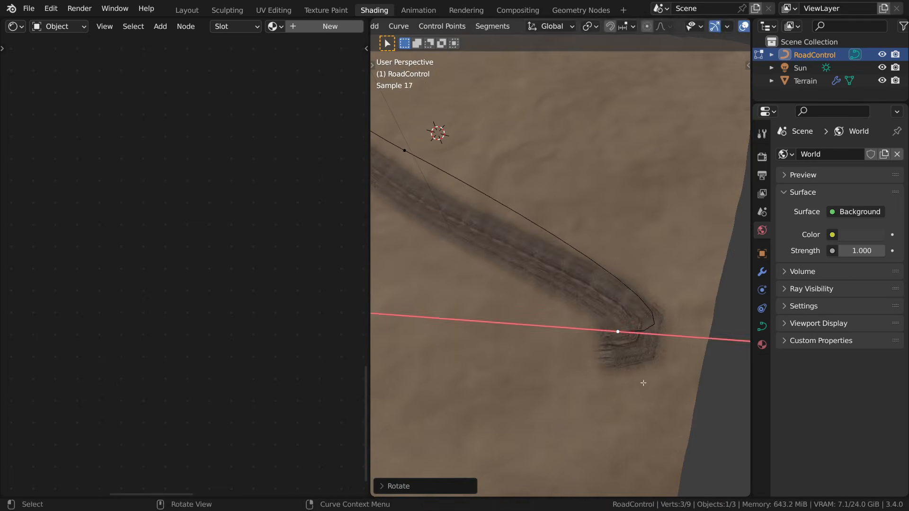
key(r)
key(z)
click(677, 313)
Select the curve's middle control point and move it to shift the central part of the road
middle_drag(620, 320, 656, 310)
scroll(655, 311, up, 4)
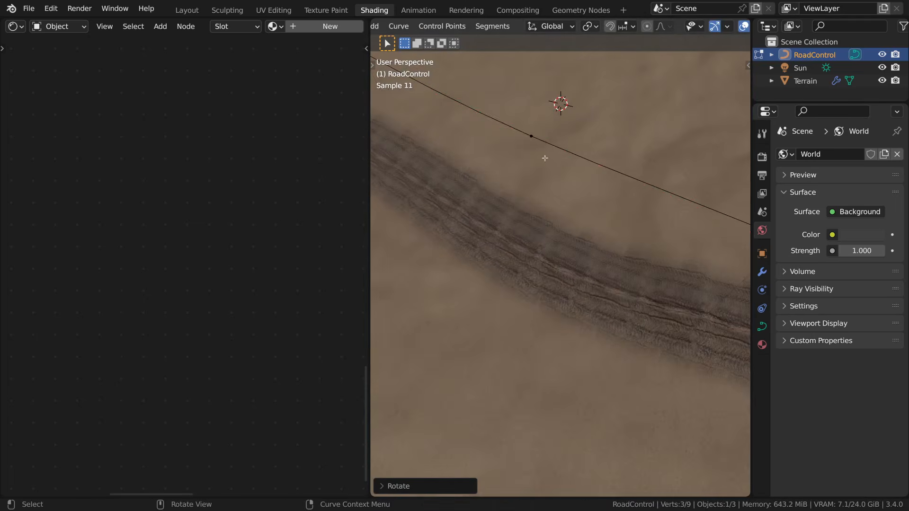
click(544, 154)
key(g)
click(578, 203)
scroll(611, 251, down, 4)
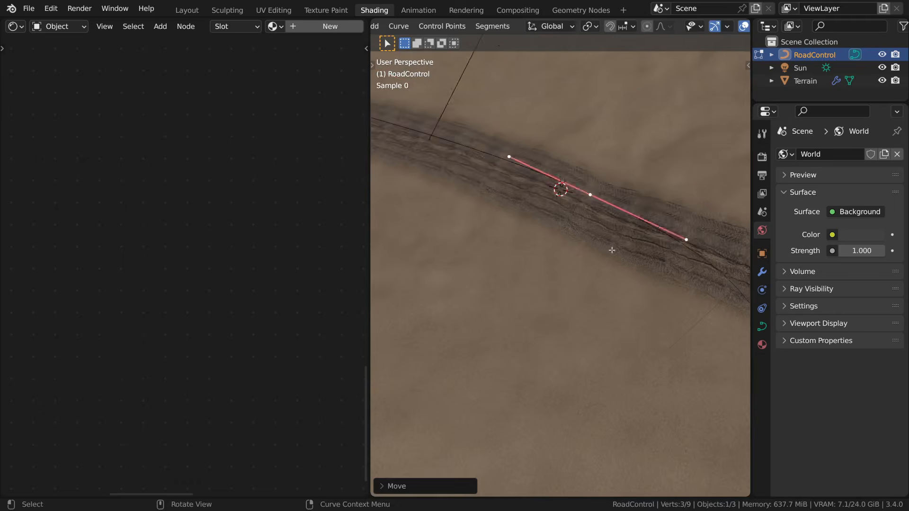
Switch to the Geometry Nodes workspace, use rendered viewport shading, leave curve editing and select the Terrain object
middle_drag(611, 251, 587, 252)
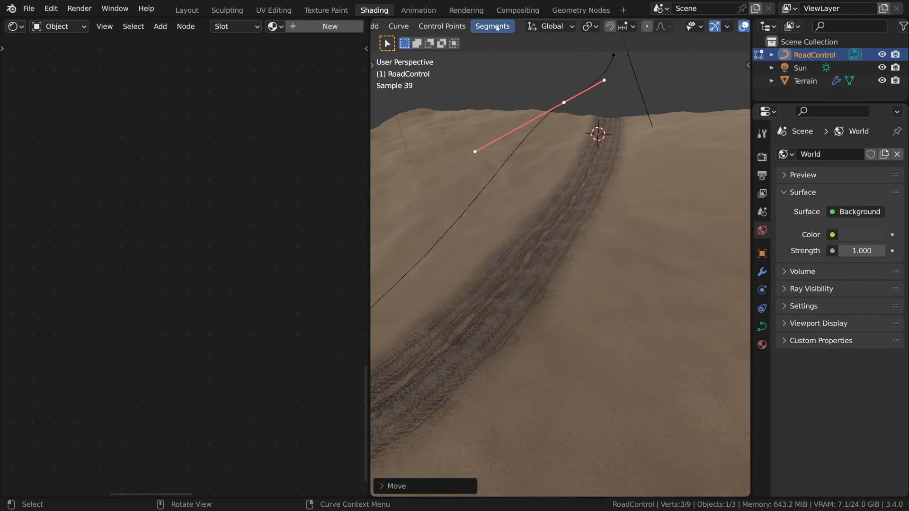
click(577, 13)
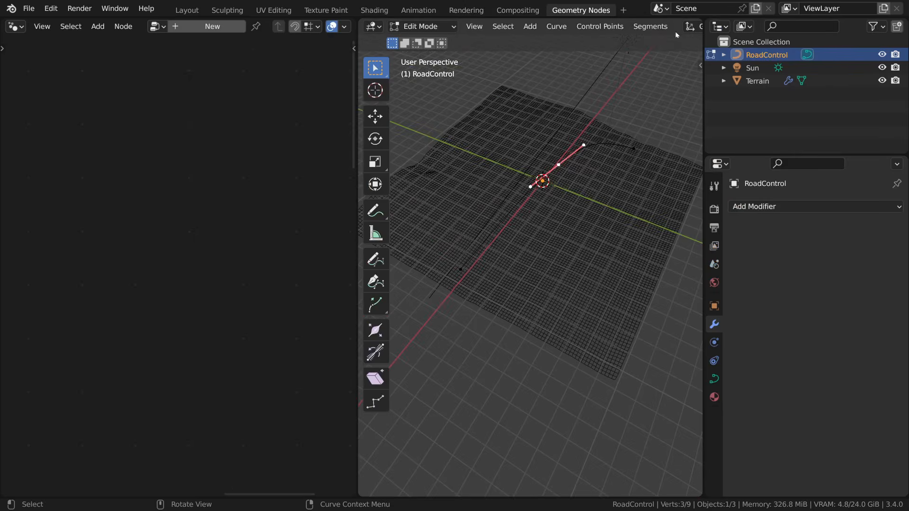
scroll(677, 35, down, 10)
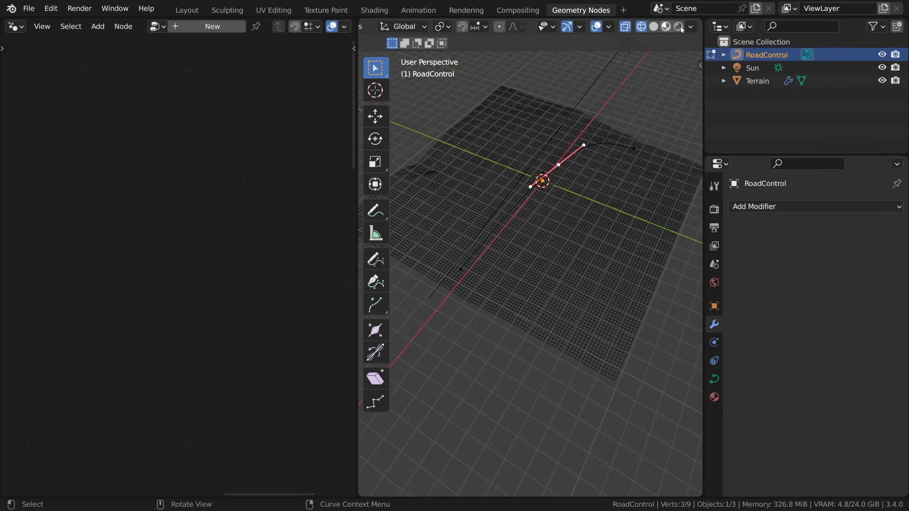
click(680, 27)
scroll(574, 209, up, 3)
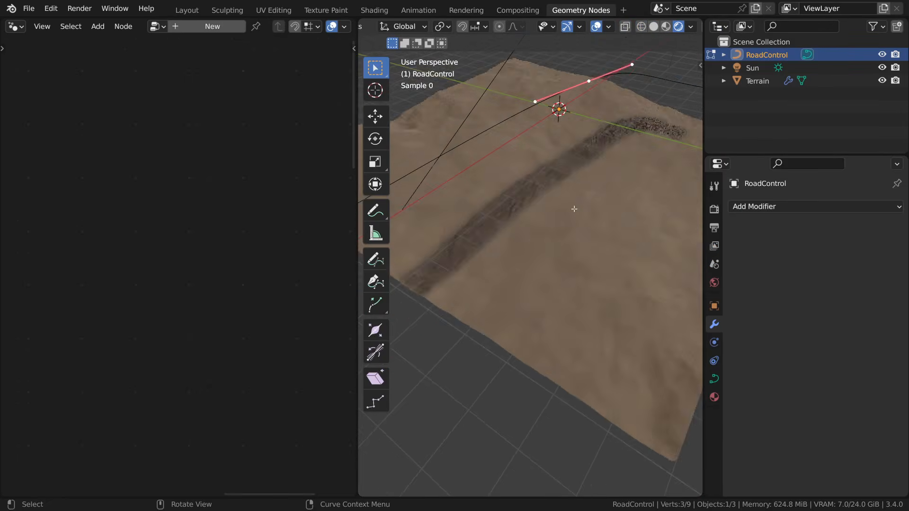
key(Tab)
click(472, 246)
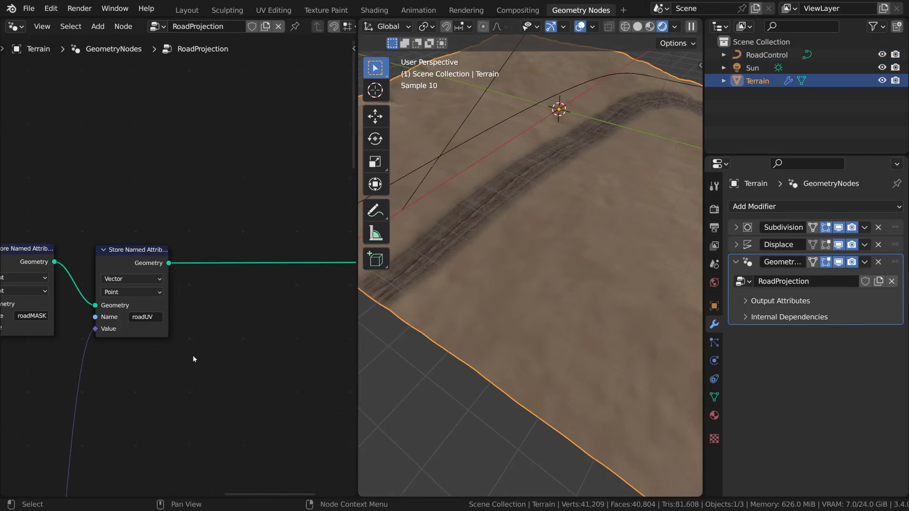
Examine the curve-processing nodes in the RoadProjection tree and the shape of the road across the terrain
middle_drag(193, 356, 252, 320)
scroll(248, 334, down, 5)
middle_drag(172, 376, 286, 313)
scroll(286, 314, down, 5)
middle_drag(201, 375, 348, 284)
scroll(279, 321, up, 5)
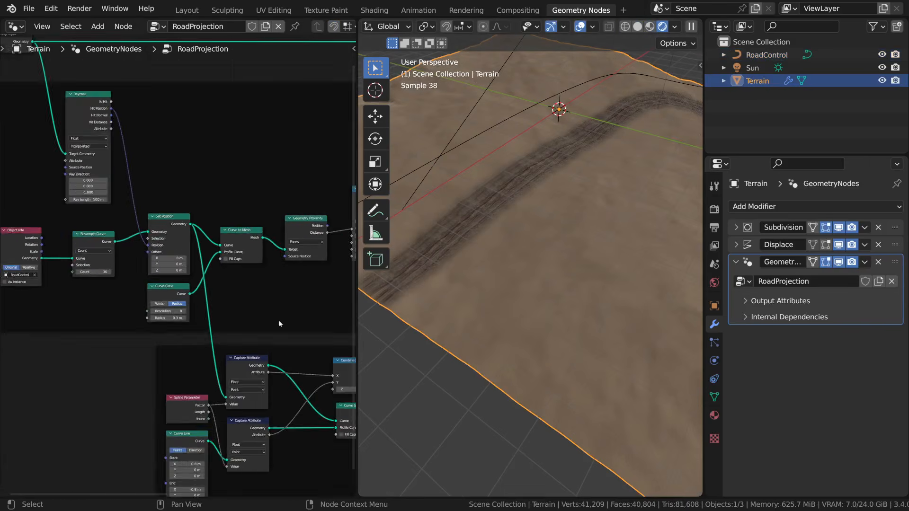
scroll(278, 320, up, 3)
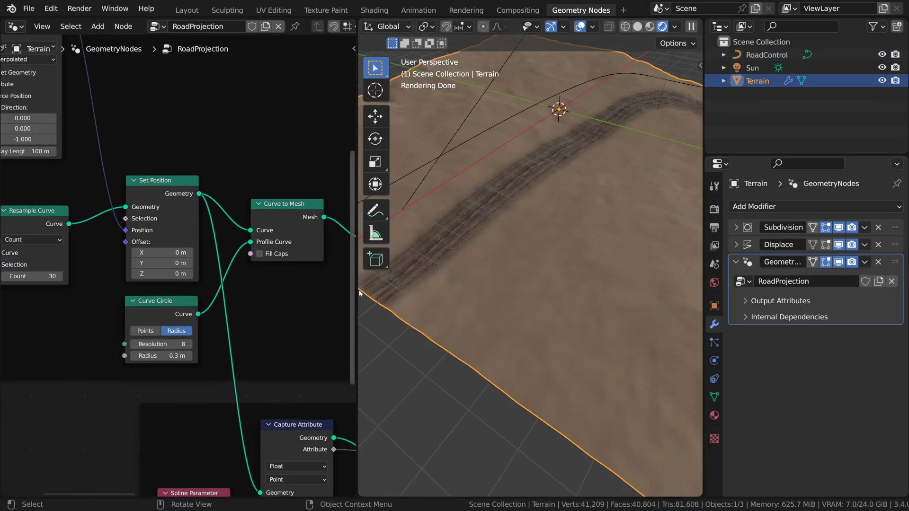
scroll(474, 213, down, 3)
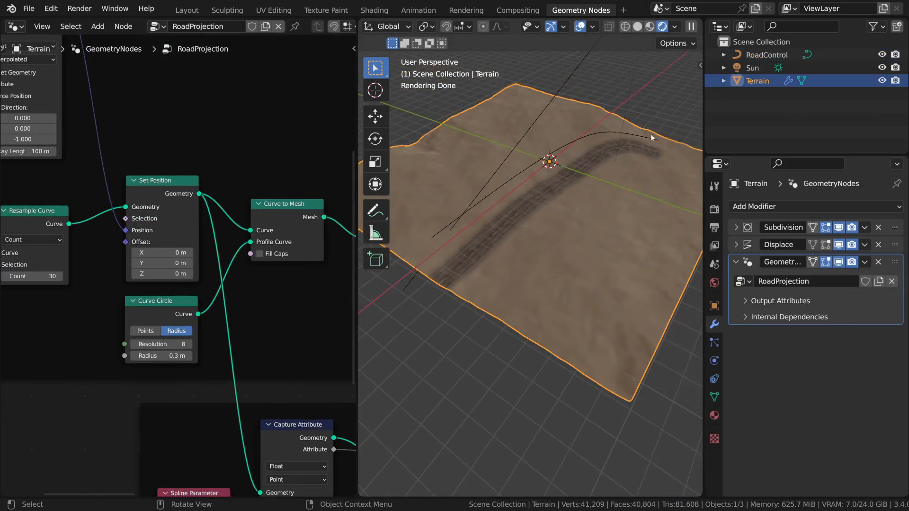
middle_drag(432, 306, 537, 125)
middle_drag(508, 184, 515, 255)
scroll(513, 203, up, 4)
scroll(514, 255, down, 4)
Set the Resample Curve node's count to 5 and inspect the tire tracks at the road's bend
middle_drag(29, 280, 215, 275)
scroll(215, 275, up, 2)
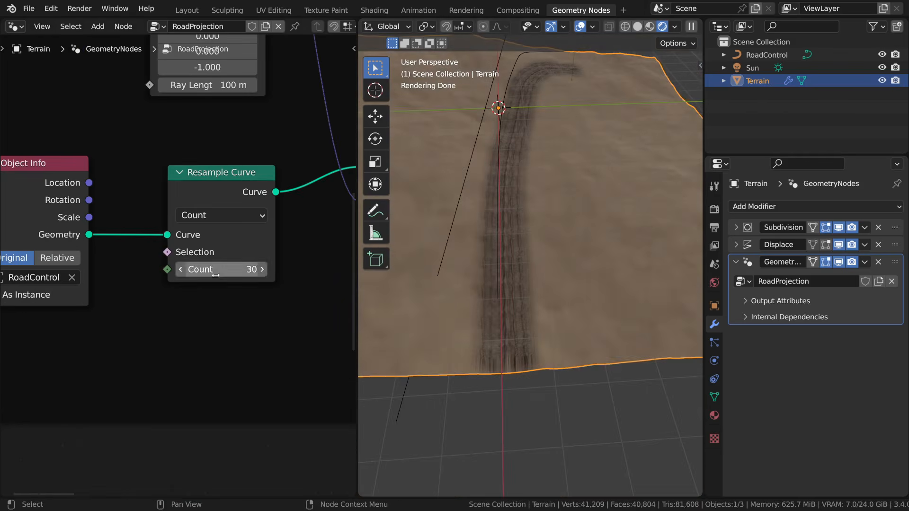
click(216, 270)
text(5)
key(Return)
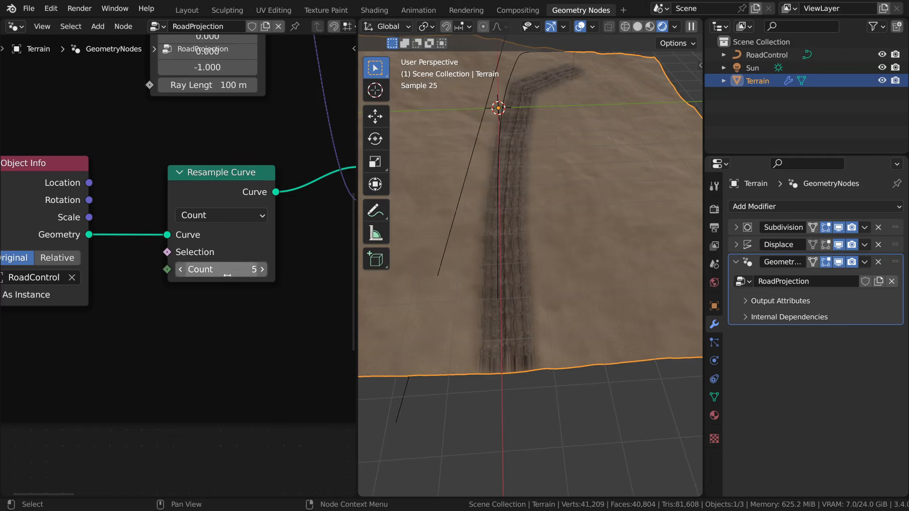
middle_drag(410, 153, 492, 205)
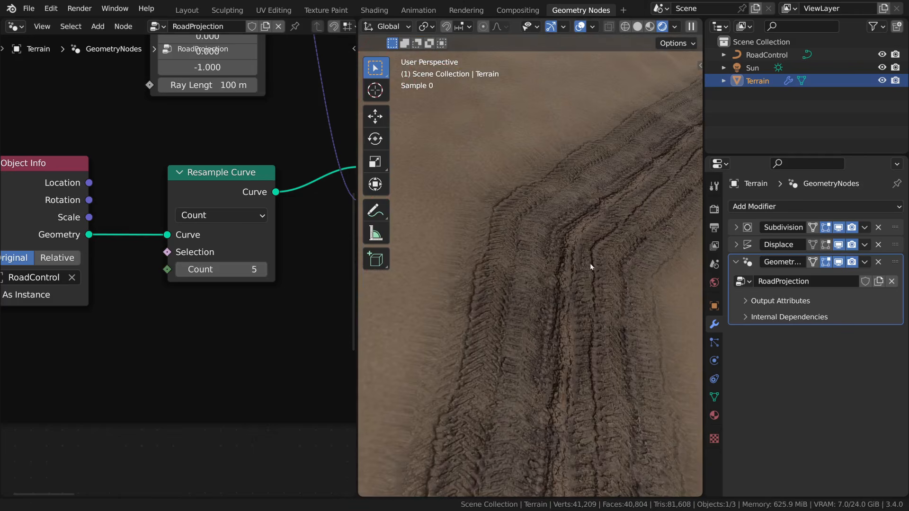
middle_drag(576, 276, 603, 254)
scroll(572, 267, down, 1)
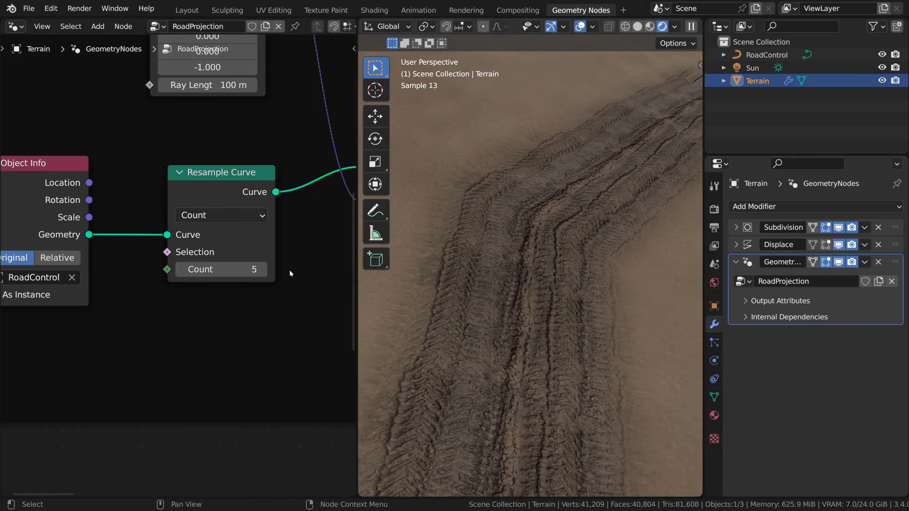
Try Resample Curve counts of 4 and 12 and compare how the tire tracks follow the bend
click(243, 269)
text(4)
key(Return)
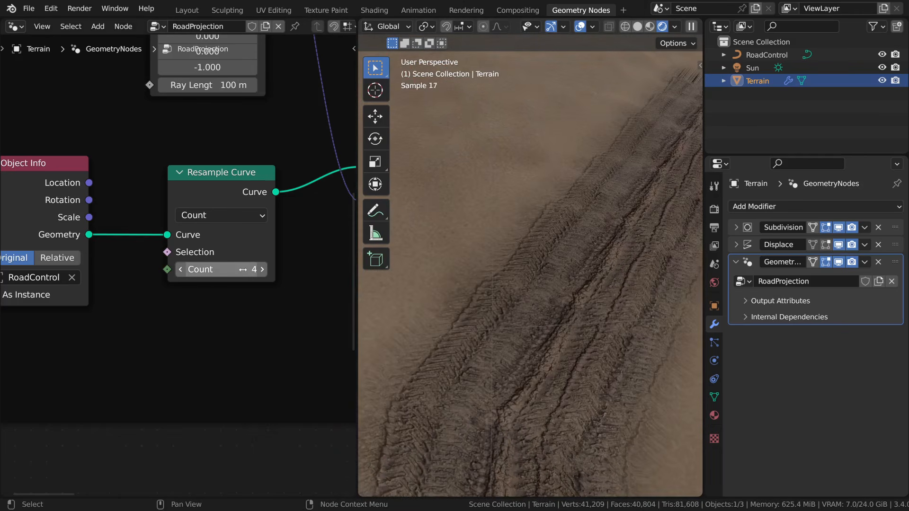
drag(238, 270, 300, 269)
scroll(513, 272, down, 2)
middle_drag(514, 271, 560, 198)
scroll(513, 285, down, 3)
middle_drag(442, 238, 528, 271)
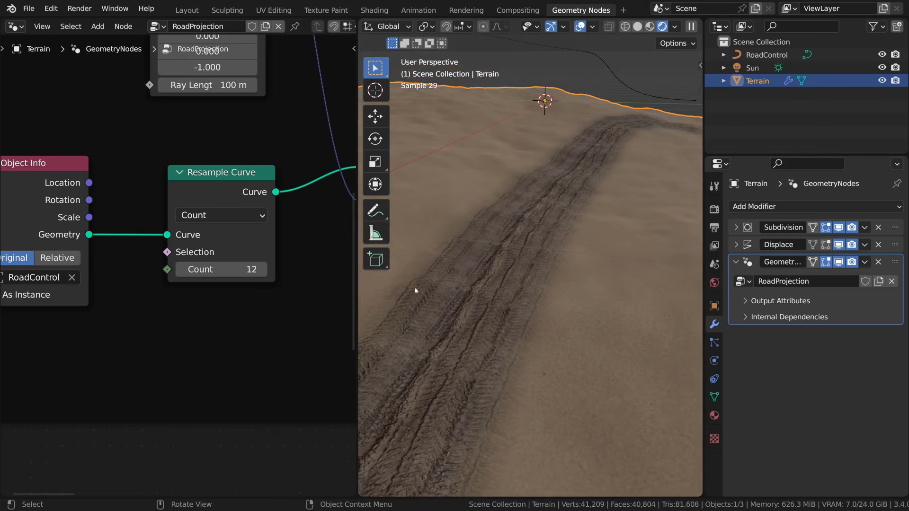
Set the Resample Curve node's count to 30 and check the road along its full length
click(213, 269)
text(30)
key(Return)
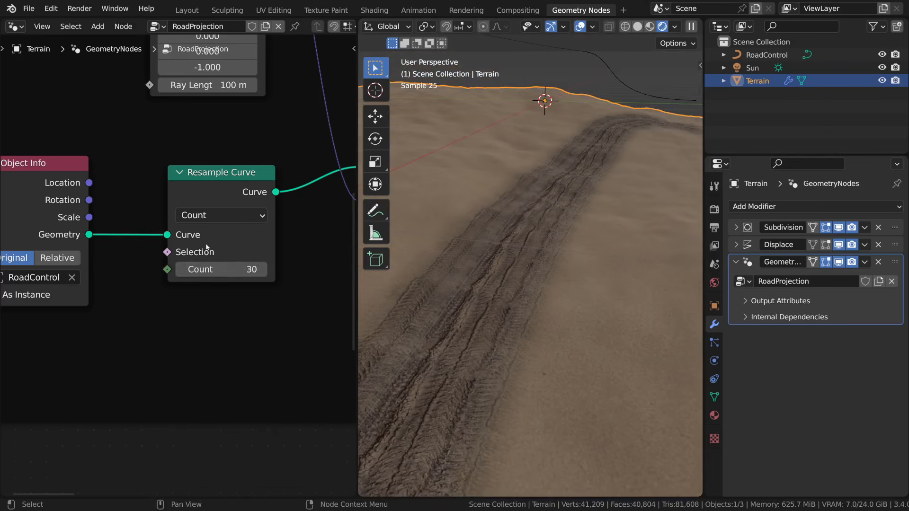
mouse_move(207, 246)
mouse_down()
mouse_move(191, 256)
mouse_move(196, 247)
mouse_up()
scroll(316, 333, up, 1)
middle_drag(491, 285, 498, 286)
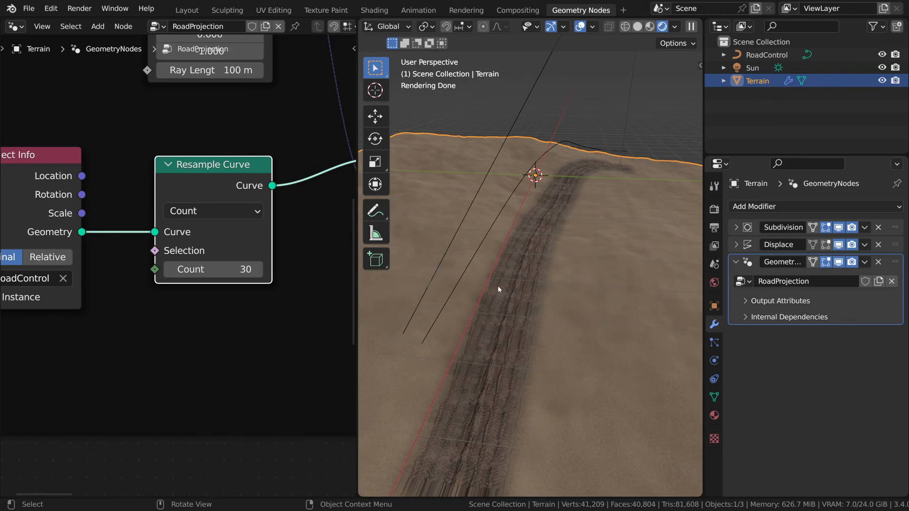